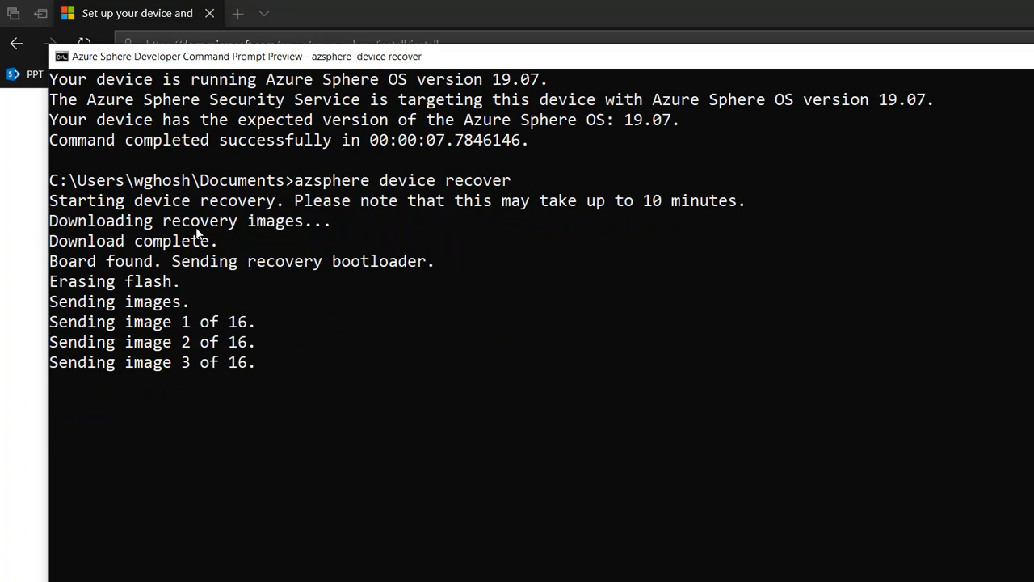
Step: Open a new browser window, search the web for "iot central" and open Azure IoT Central's applications page
left_click_drag(384, 570, 395, 527)
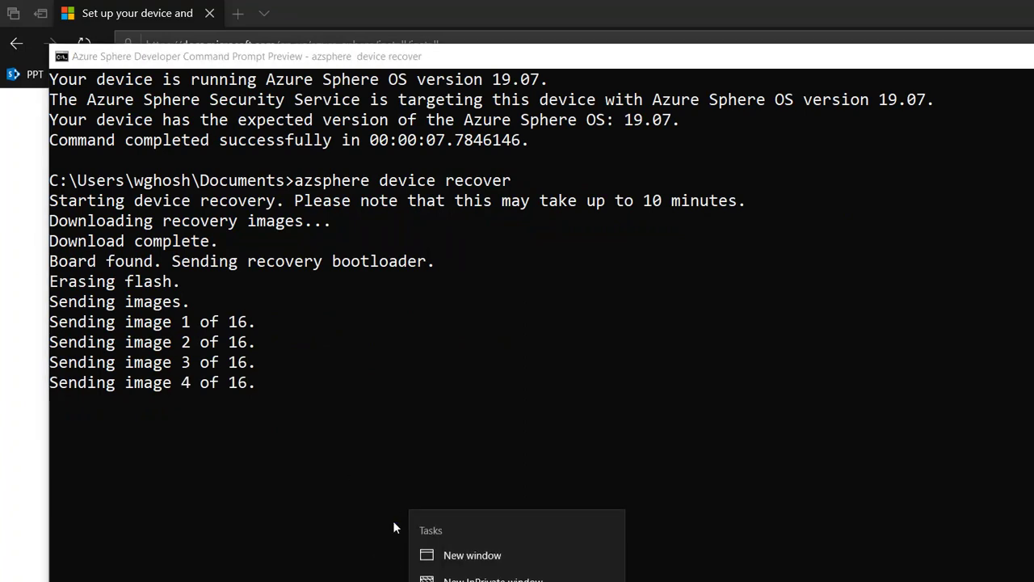
left_click(394, 498)
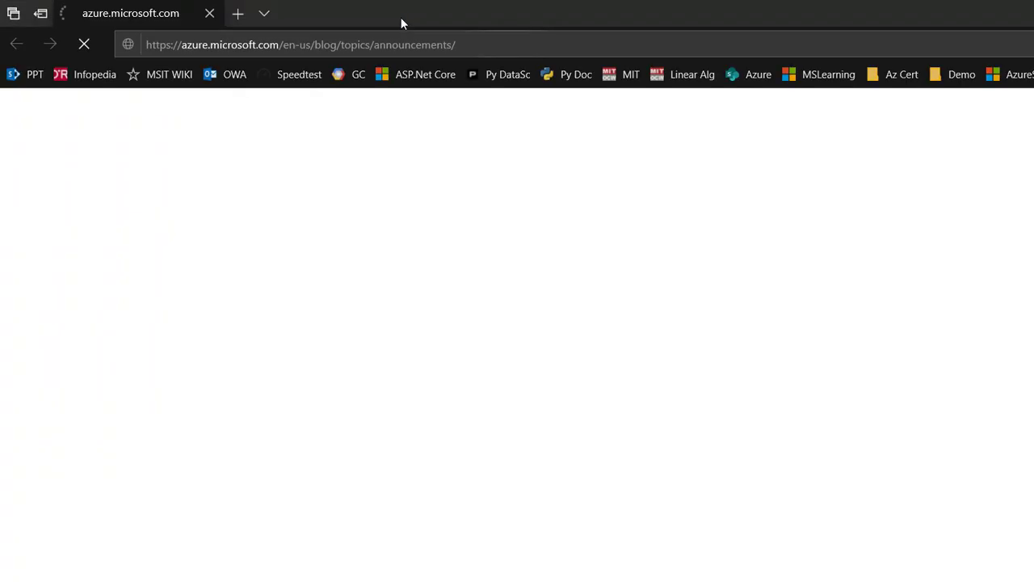
left_click(398, 34)
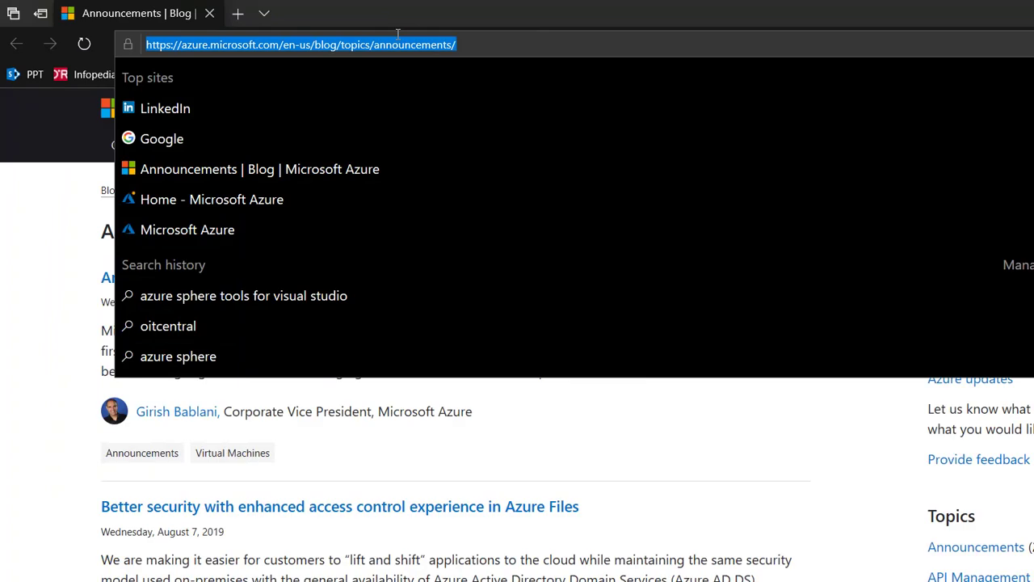
type("iot ce")
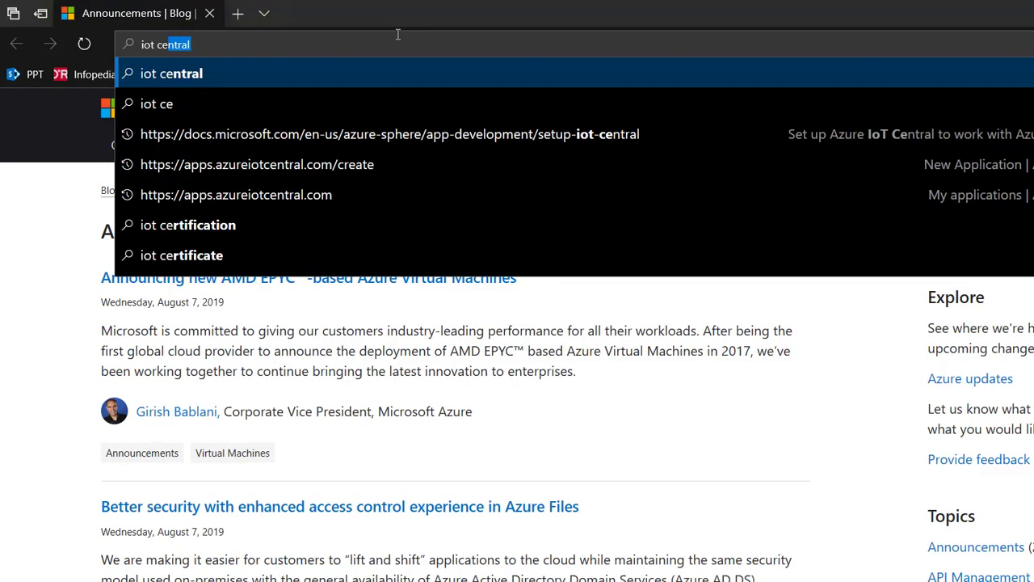
key("Return")
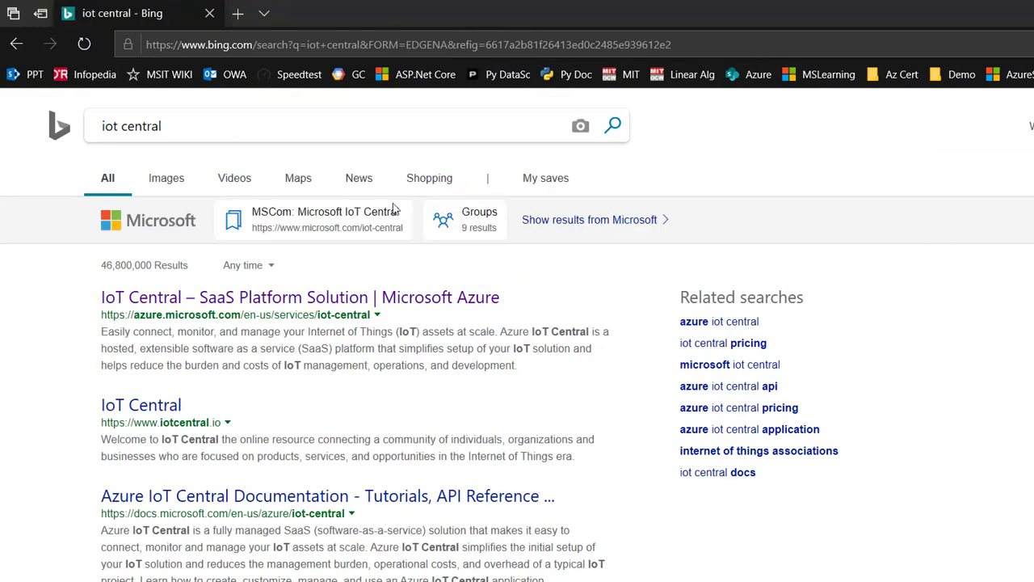
left_click(387, 233)
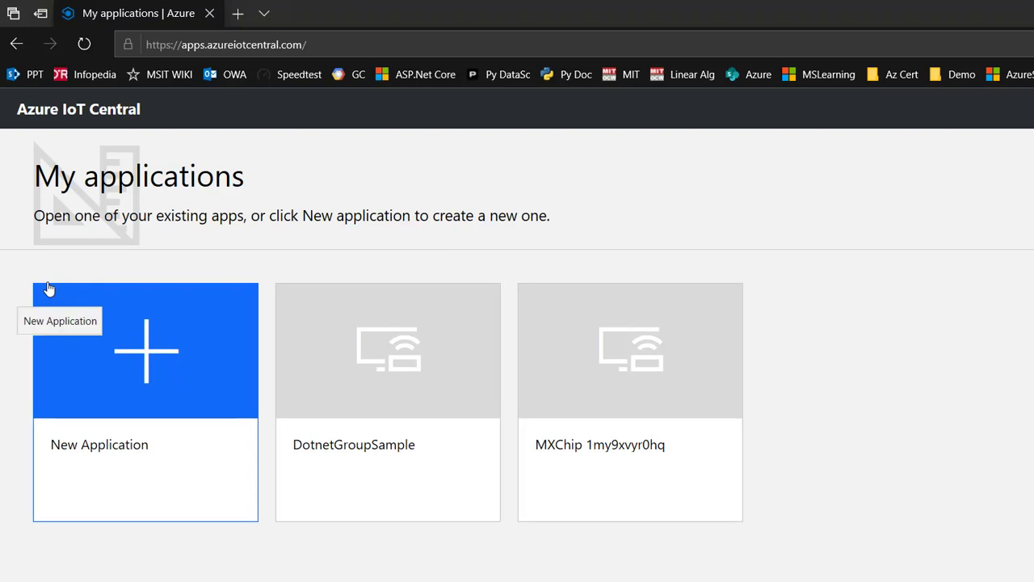
Step: Start a new application with the Pay-As-You-Go payment plan and the Sample Devkits template
left_click(101, 295)
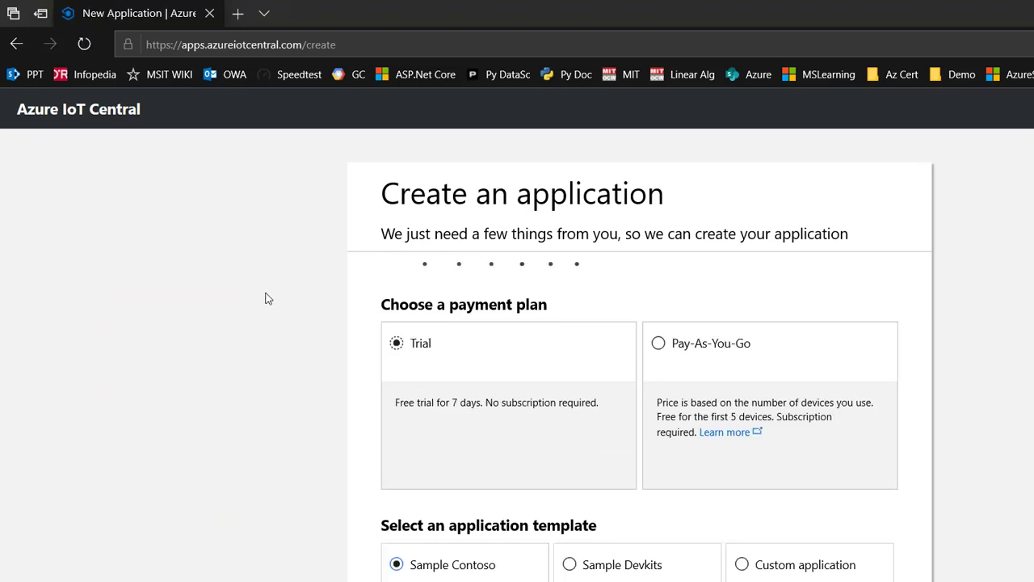
scroll(267, 298, "down", 1)
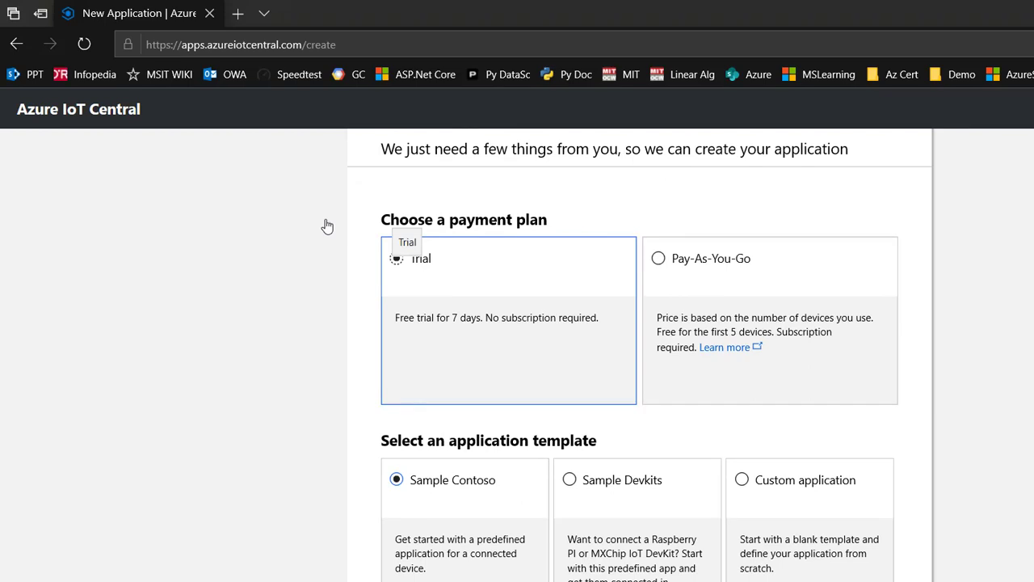
left_click(526, 212)
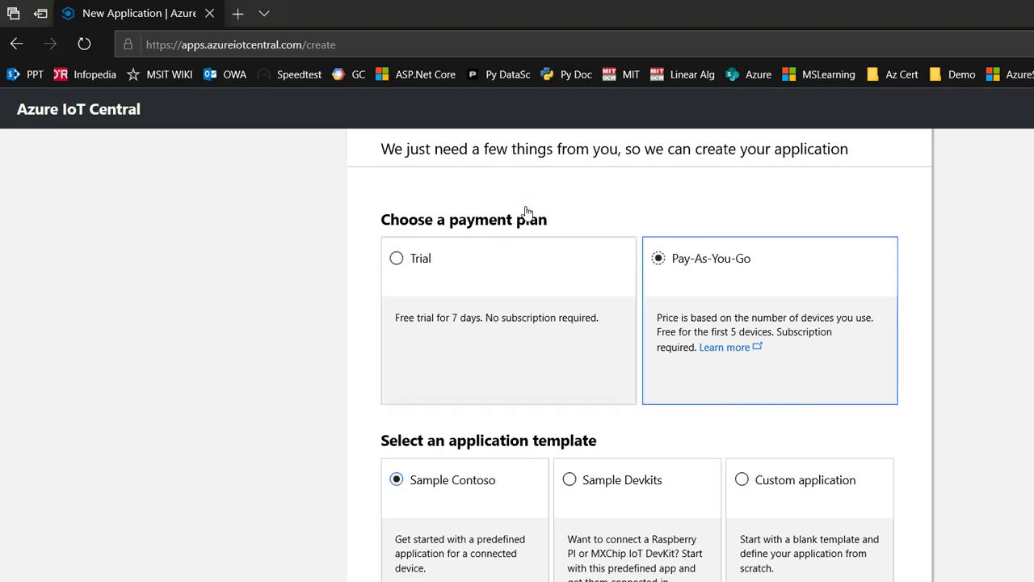
scroll(526, 211, "down", 2)
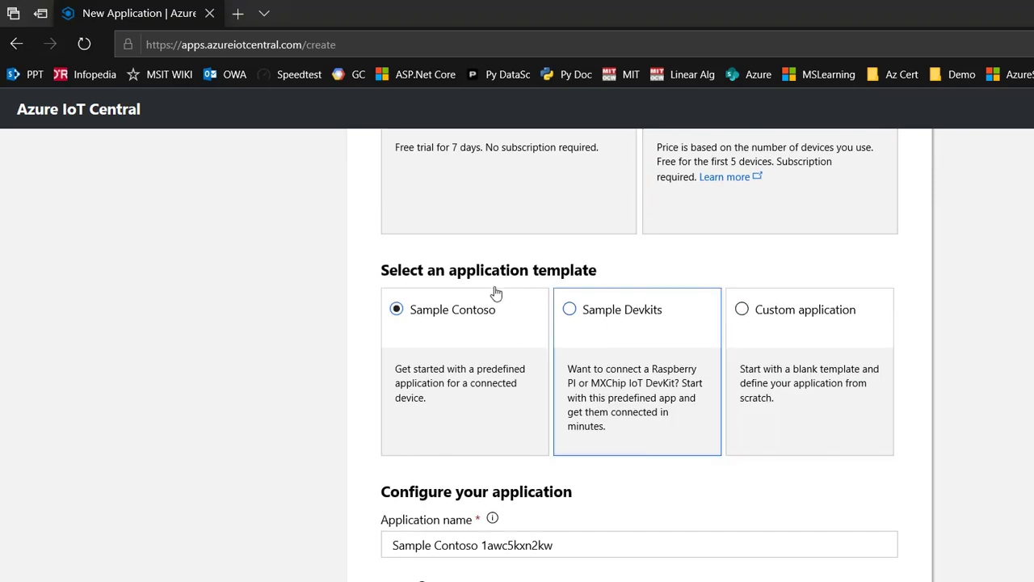
left_click(461, 259)
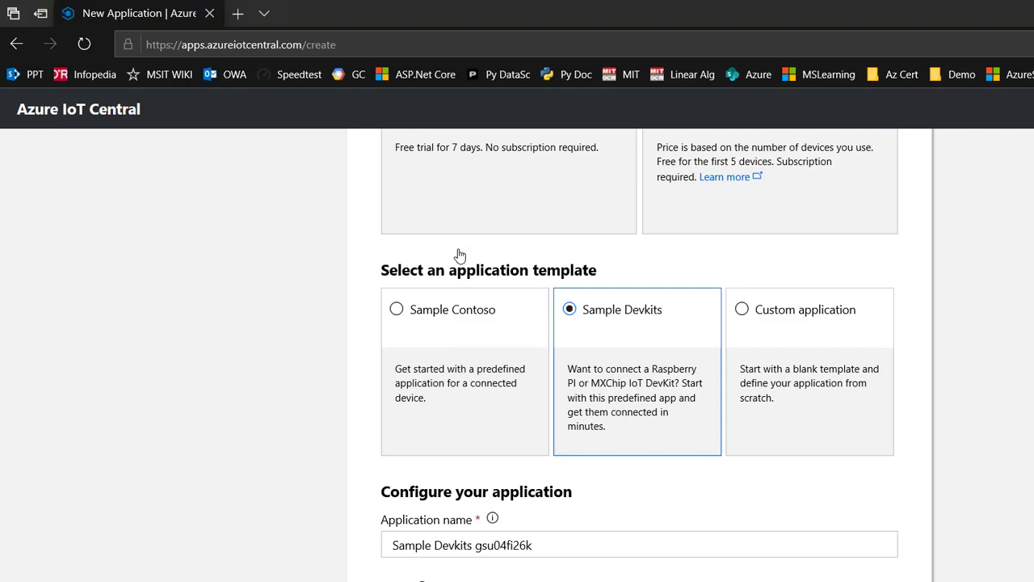
Step: Replace "Sample Devkits" with "AzSphere" in the application name, keeping the gsu04fi26k suffix
scroll(459, 256, "down", 2)
key("Tab")
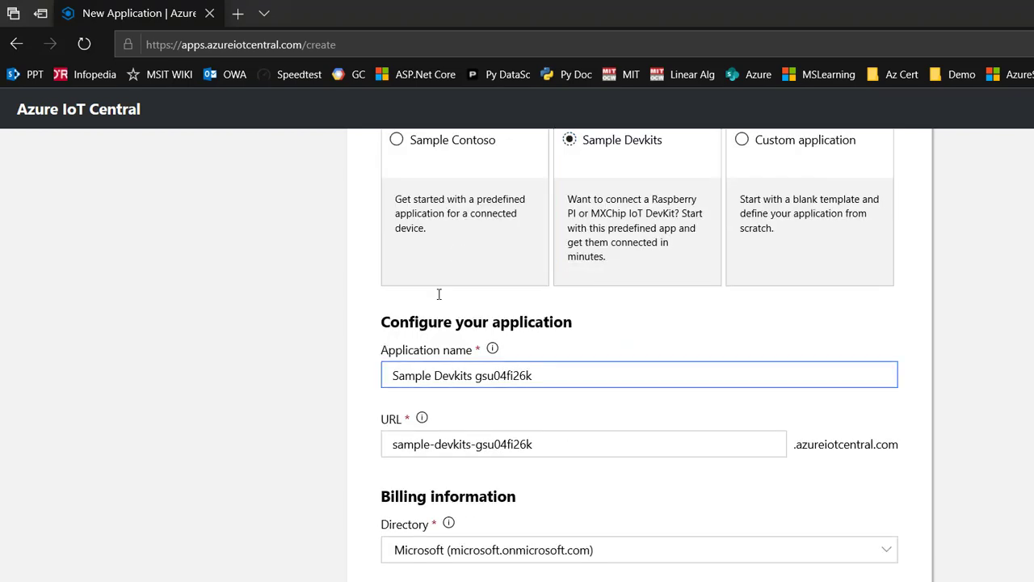
key("ctrl+Left")
key("shift+Home")
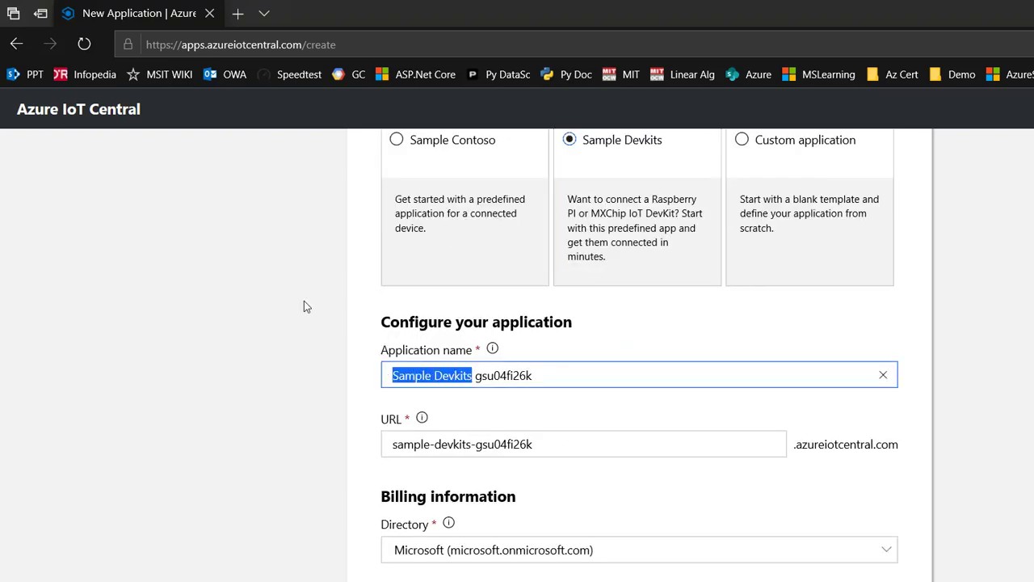
type("AzSp")
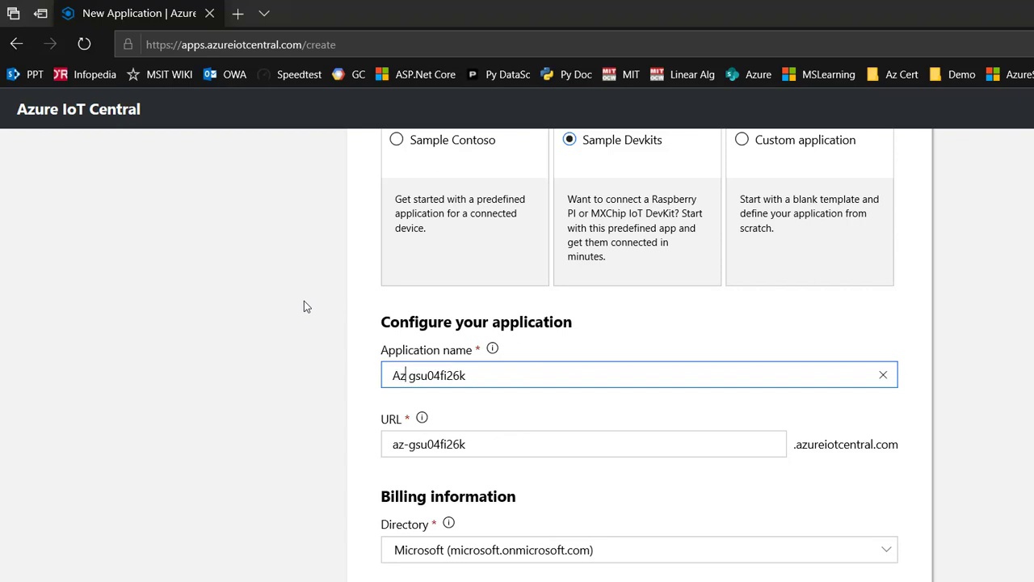
type("here")
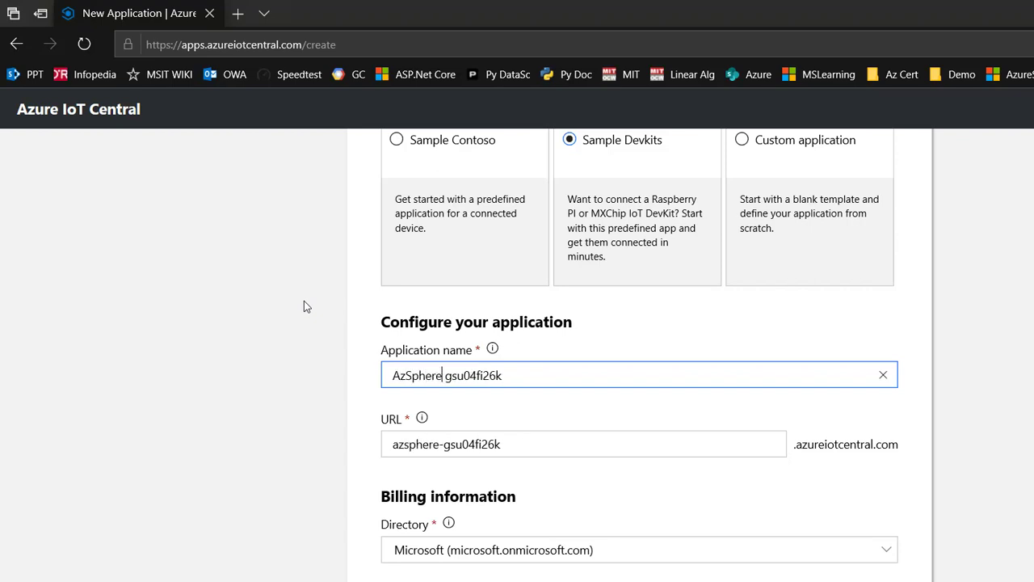
Step: Copy "AzSphere" from the application name over the first part of the URL, giving AzSphere-gsu04fi26k
key("shift+Home")
key("ctrl+c")
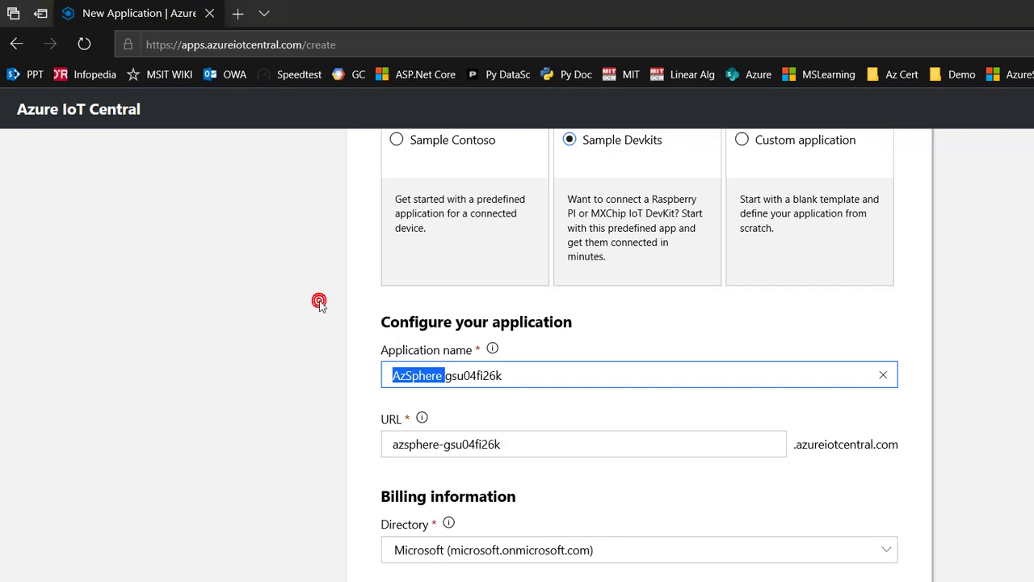
key("Tab")
key("ctrl+shift+Right")
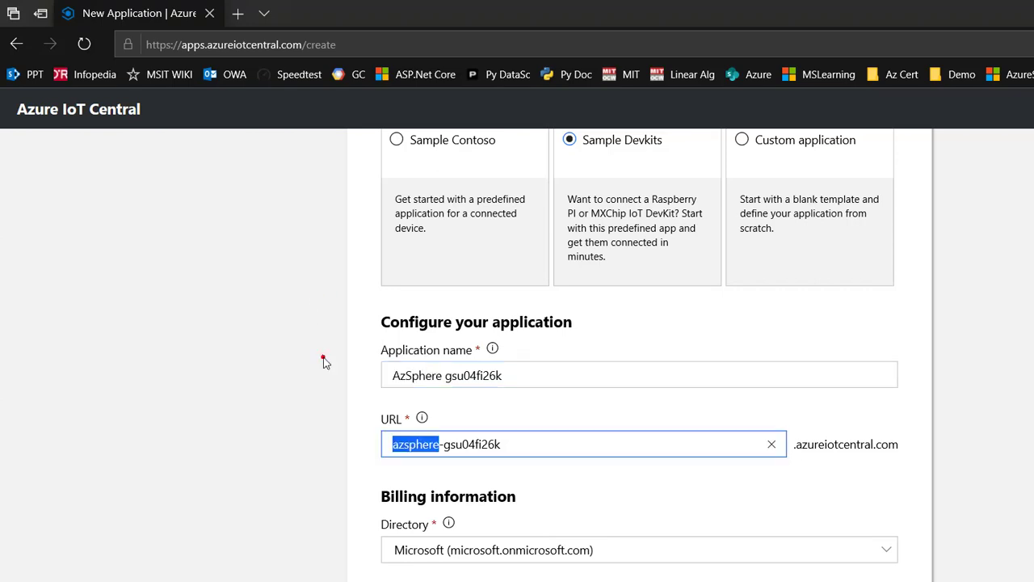
key("ctrl+v")
key("BackSpace")
key("Tab")
Step: Select the Azure Internal Consumption subscription in the billing information
scroll(481, 463, "down", 2)
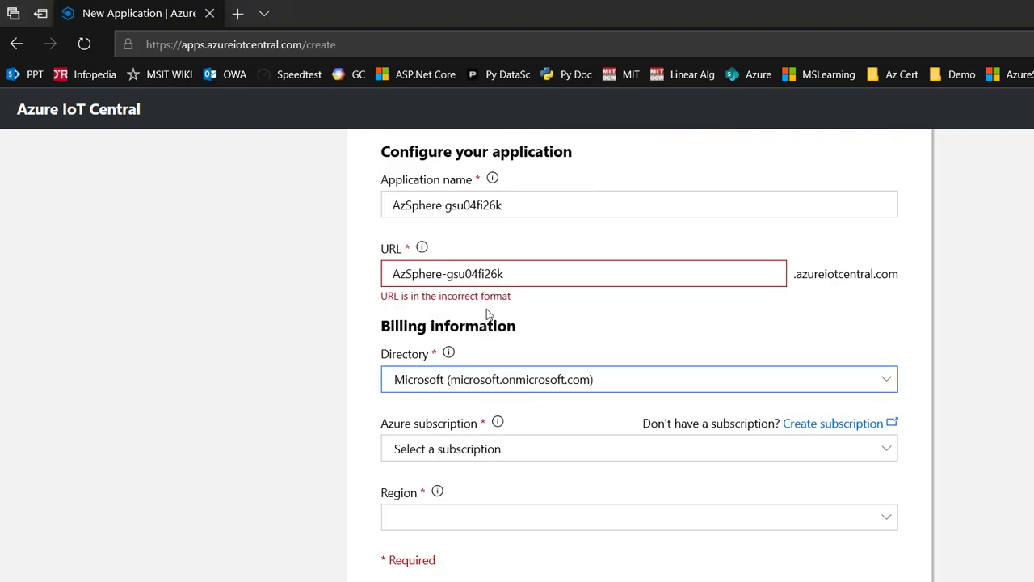
left_click(477, 365)
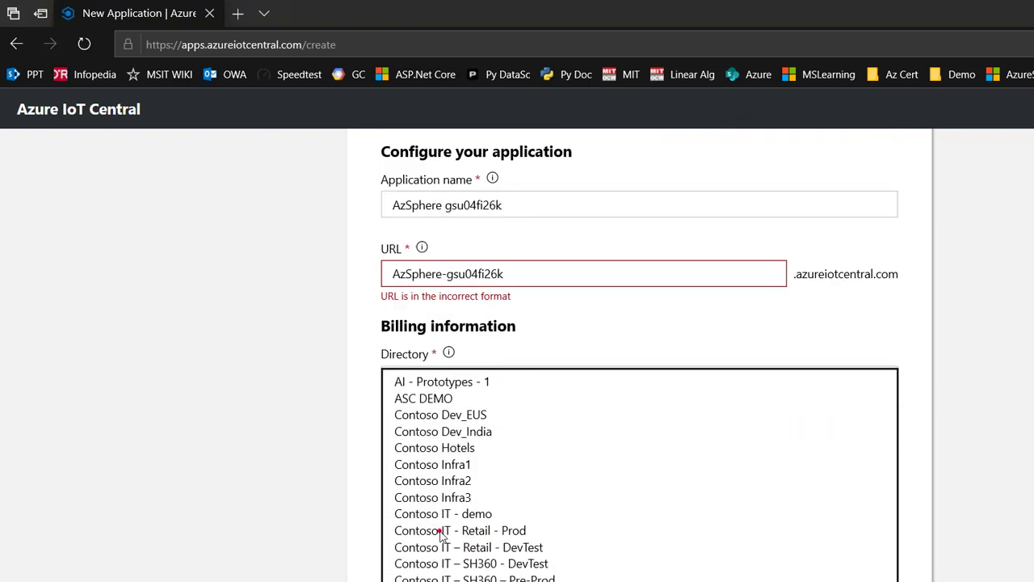
key("m")
key("Return")
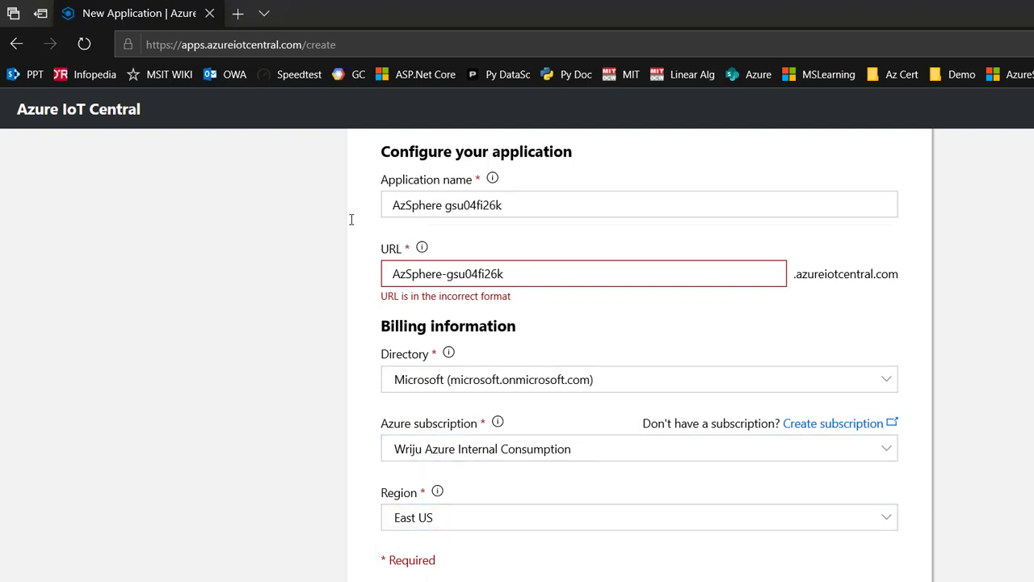
Step: Change the application URL to azspherewg-gsu04fi26k in lowercase and create the application
key("shift+Tab")
type("wg")
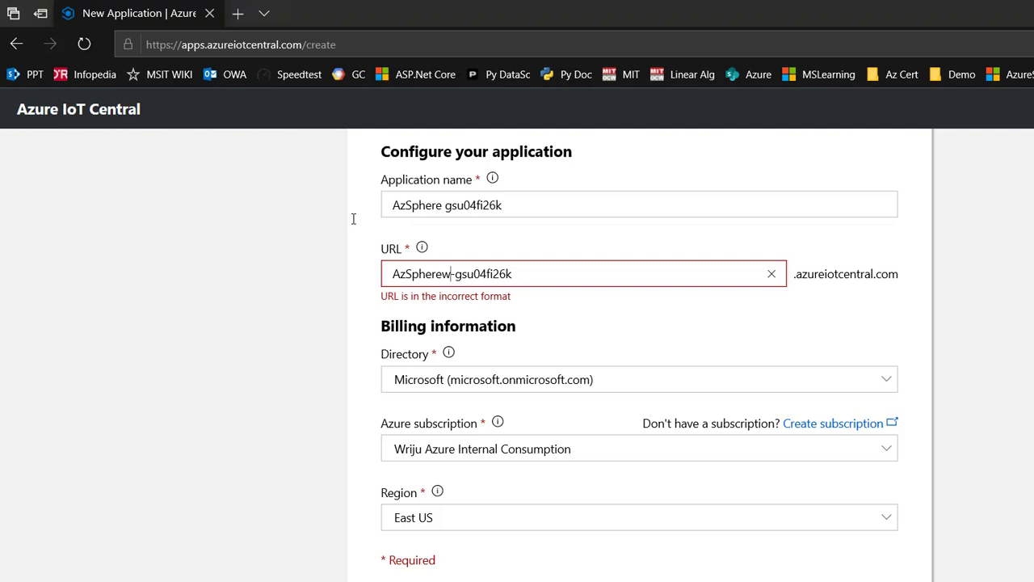
key("Home")
key("shift+Right")
key("shift+Right")
key("shift+Right")
type("azs")
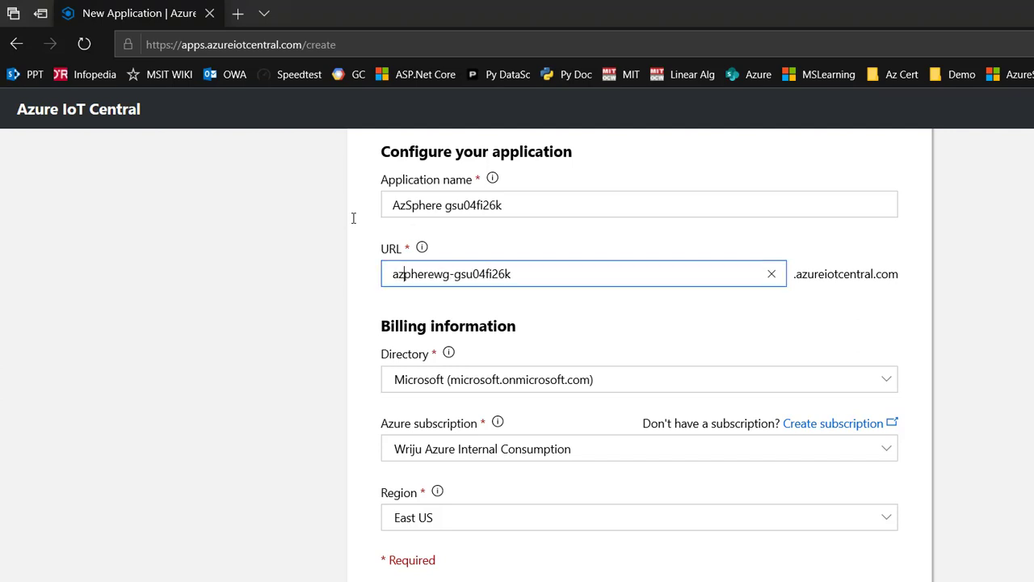
key("Tab")
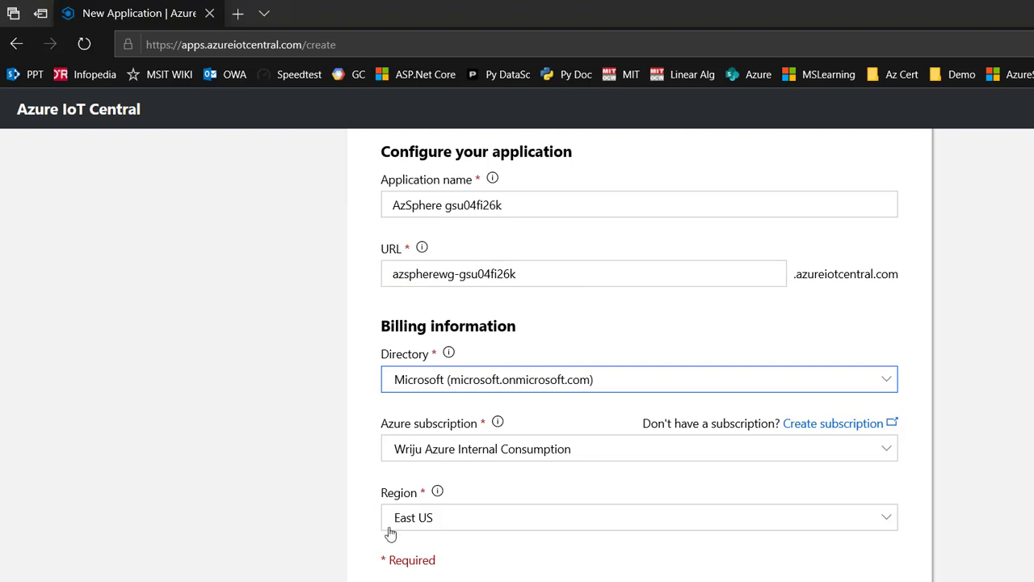
key("Return")
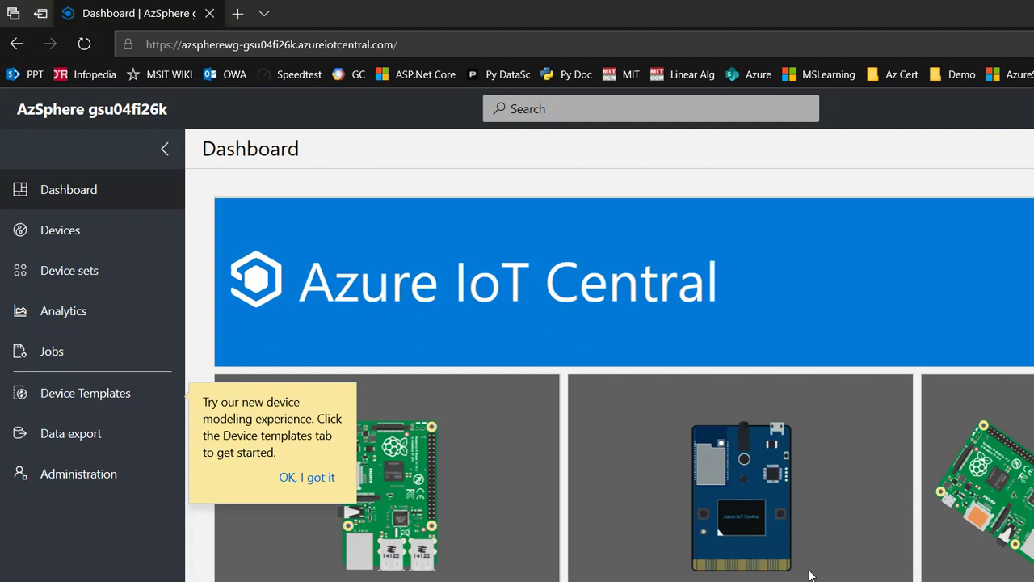
Step: Switch to the Azure Sphere Developer Command Prompt, run azsphere login and sign in with the Microsoft work account connected to Windows
key("alt+Tab")
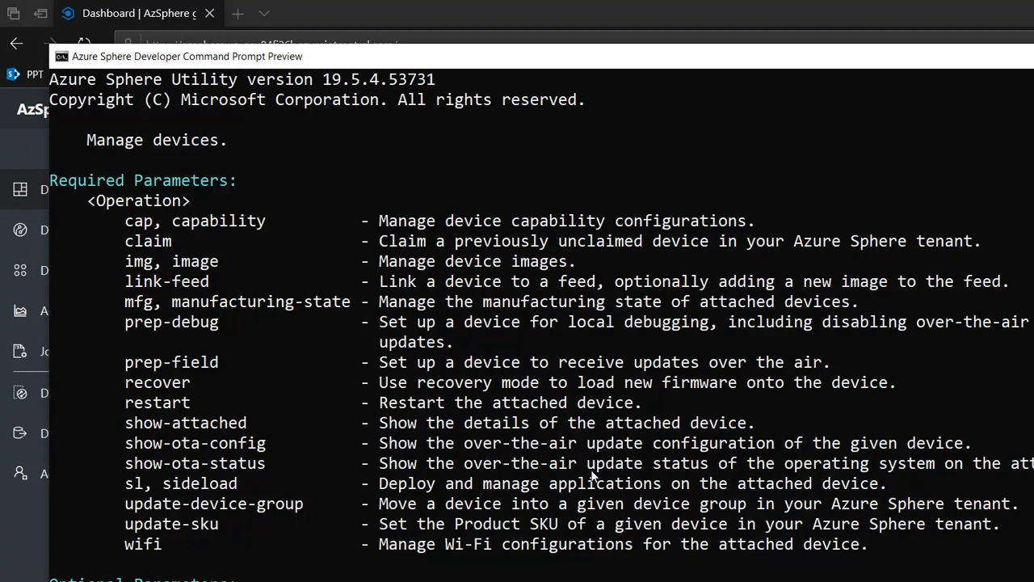
scroll(592, 477, "down", 10)
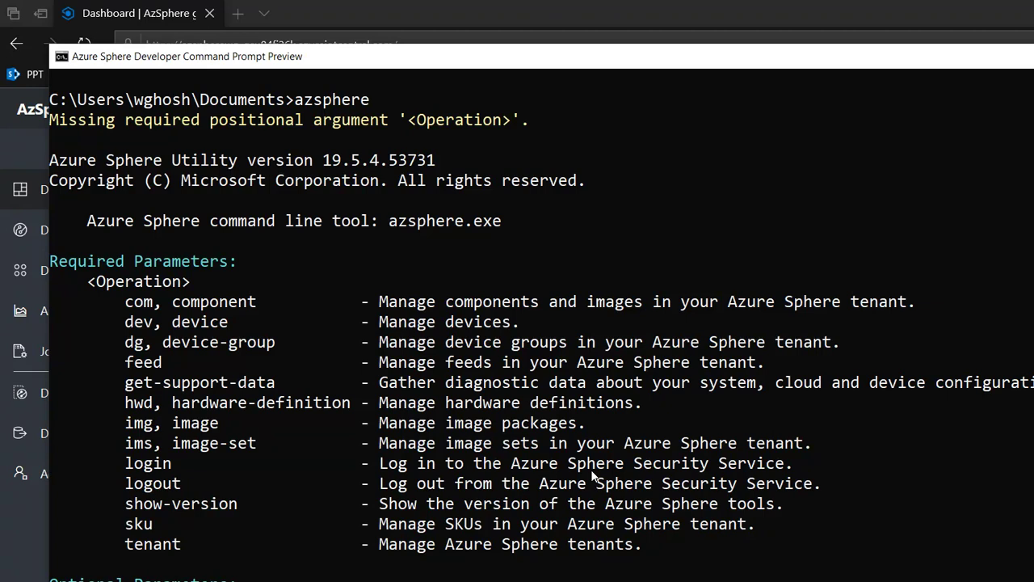
key("Return")
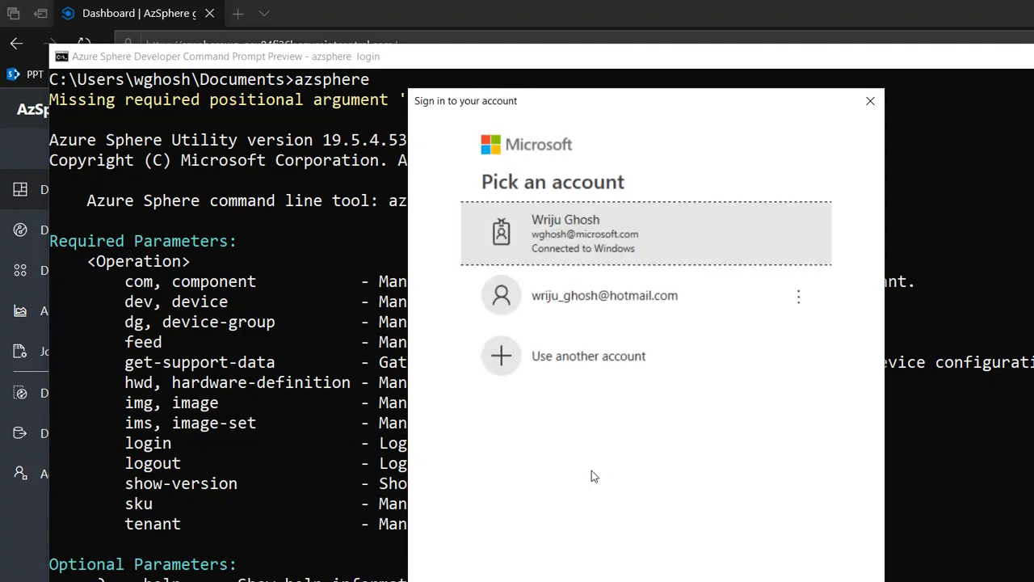
left_click(485, 234)
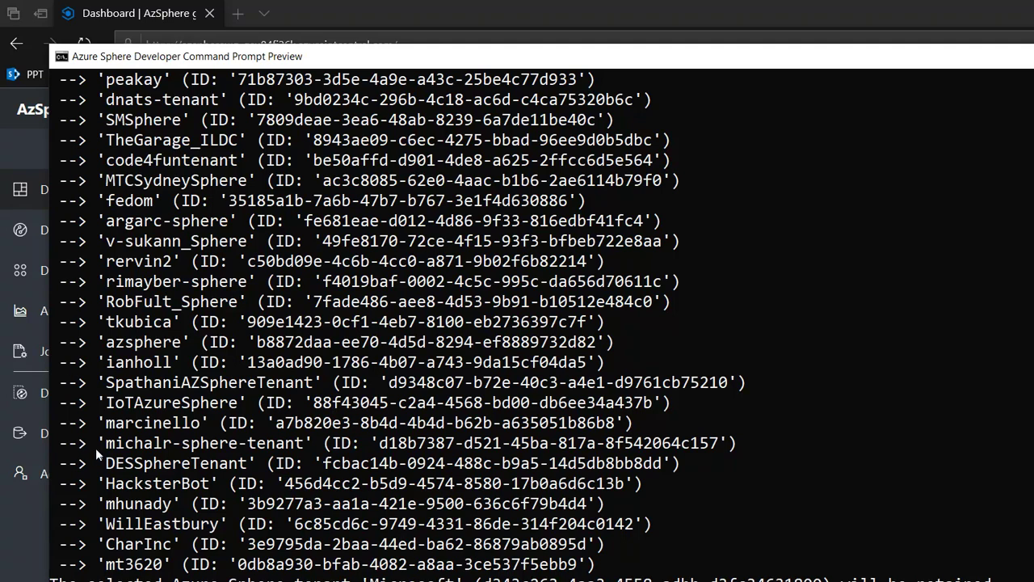
Step: Examine the retained-tenant line and the list of Azure Sphere tenants from its end back to the azsphere login command
left_click_drag(47, 464, 666, 477)
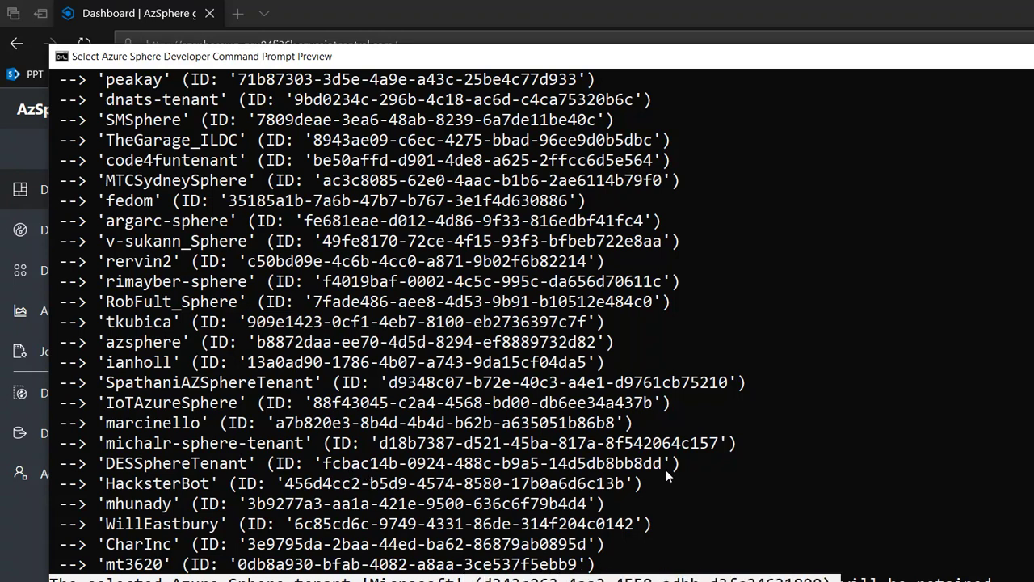
scroll(666, 470, "up", 9)
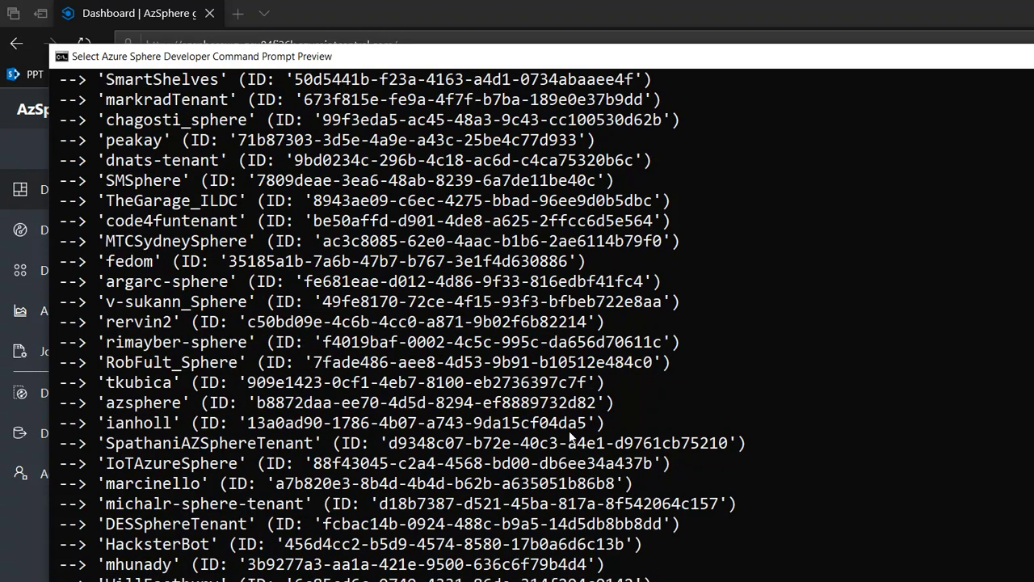
scroll(571, 437, "up", 12)
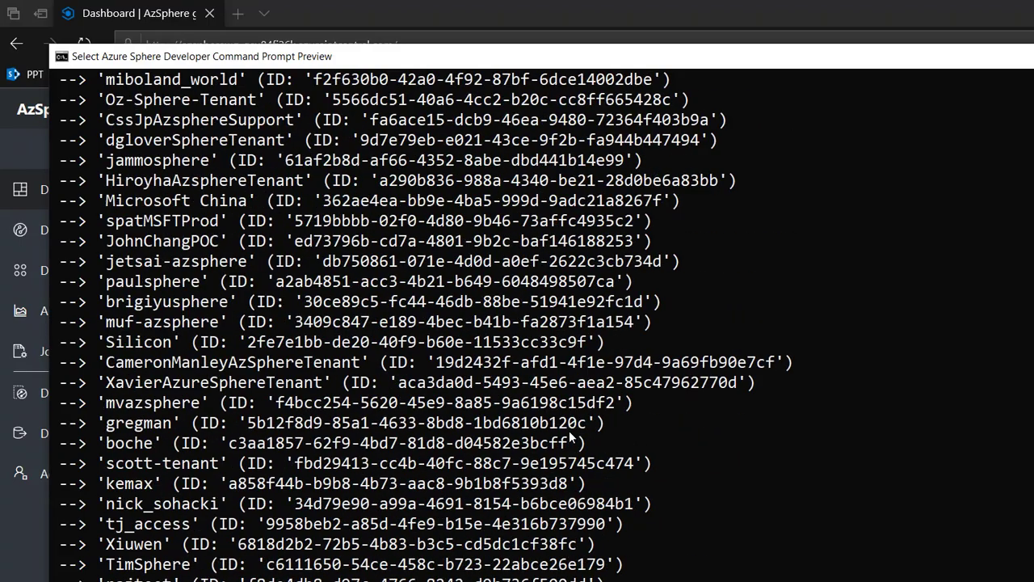
scroll(570, 437, "up", 18)
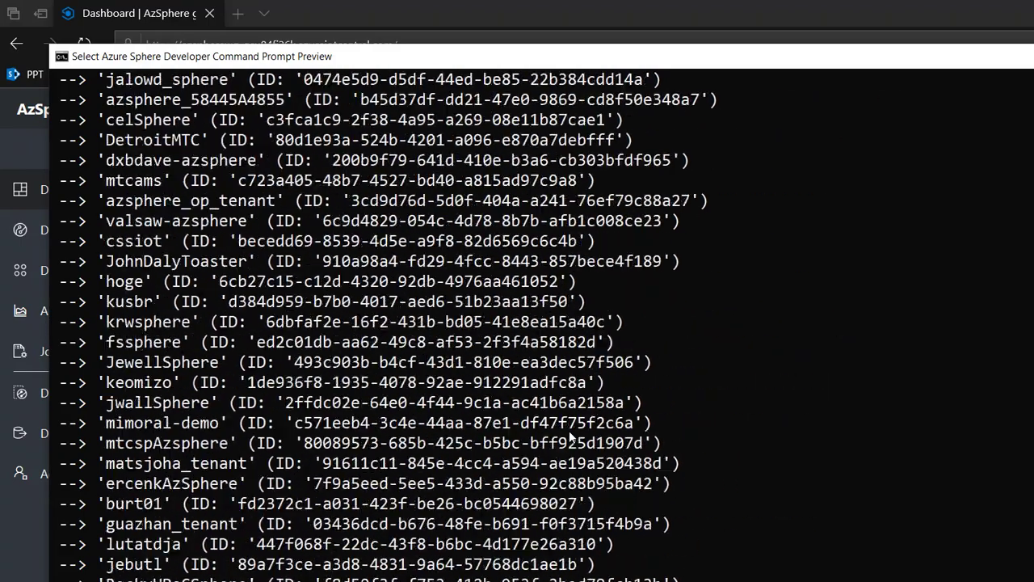
scroll(570, 436, "up", 8)
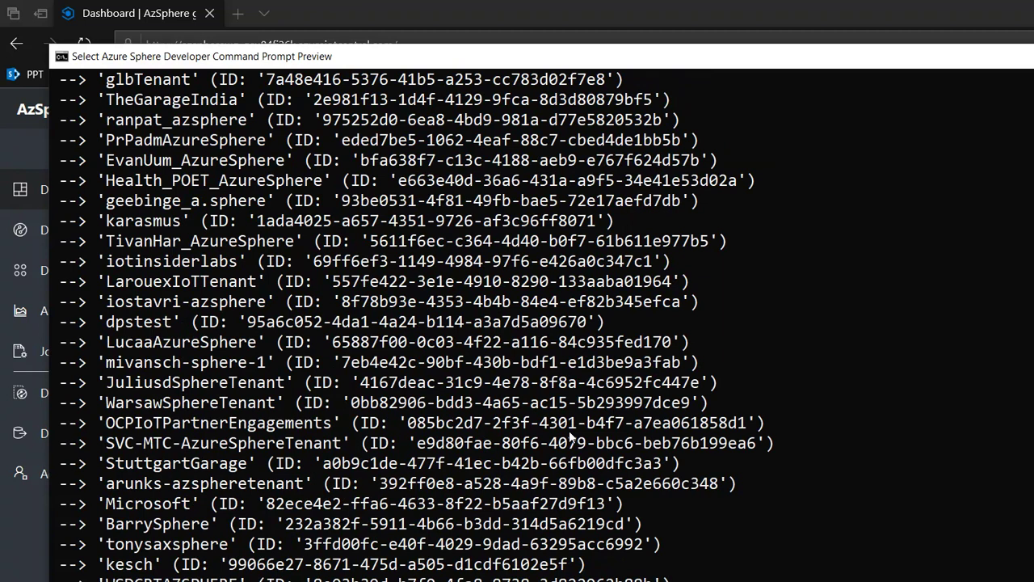
scroll(570, 437, "up", 12)
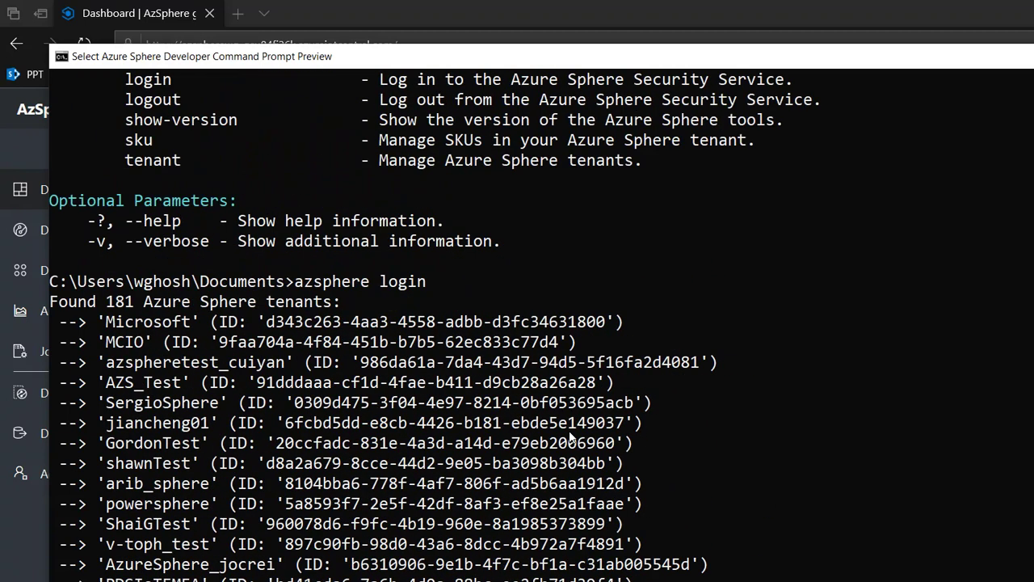
scroll(571, 436, "up", 3)
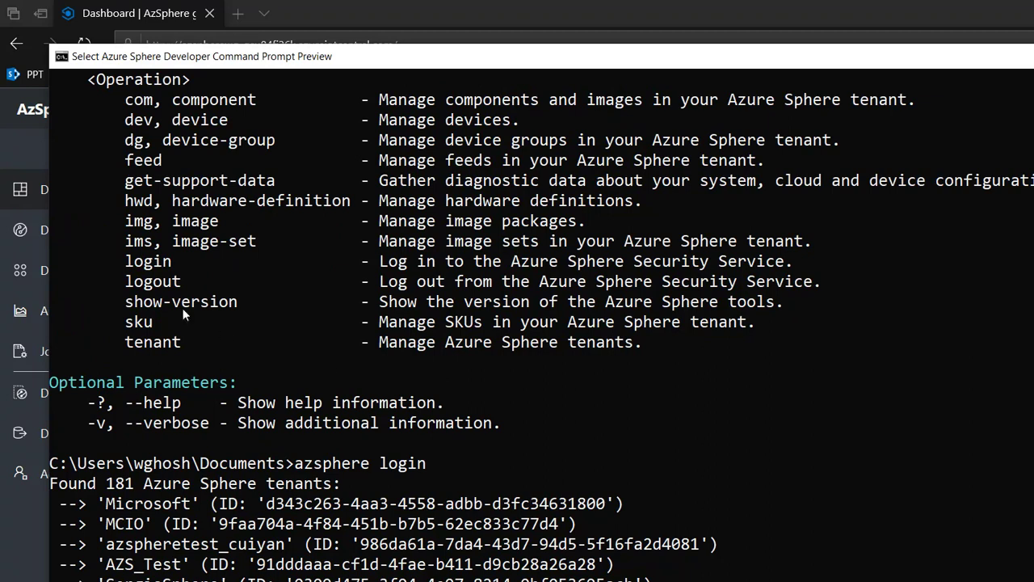
Step: Try to reach the tenant list by running azsphere login tenant and azsphere login tenant list
key("shift+ctrl+Right")
left_click(134, 278)
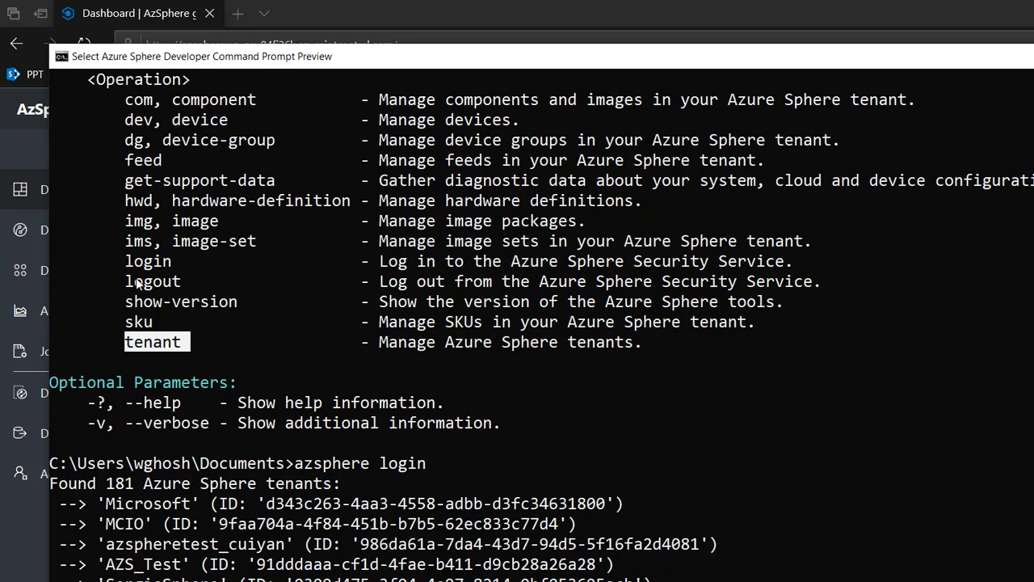
key("ctrl+c")
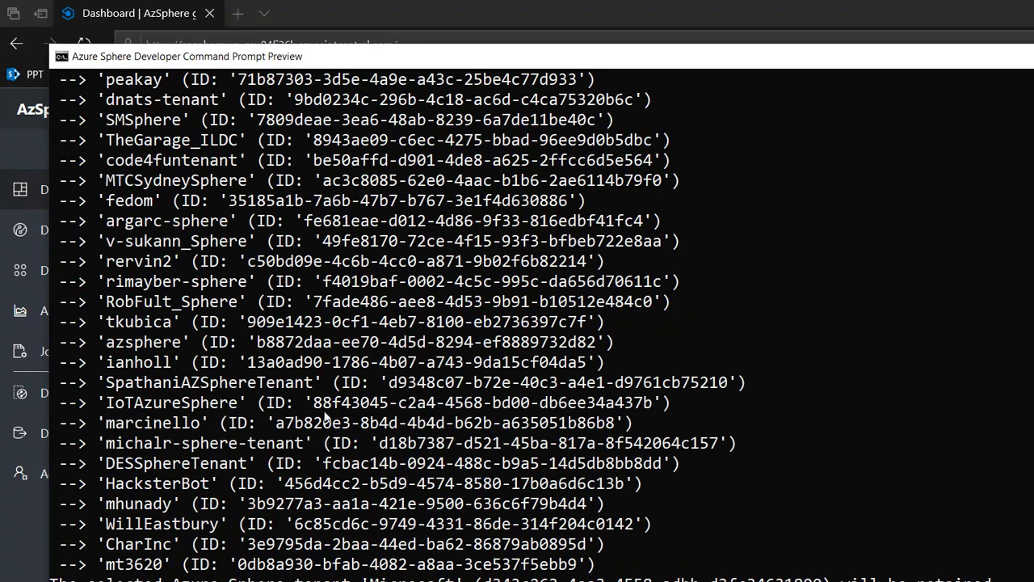
scroll(326, 416, "down", 3)
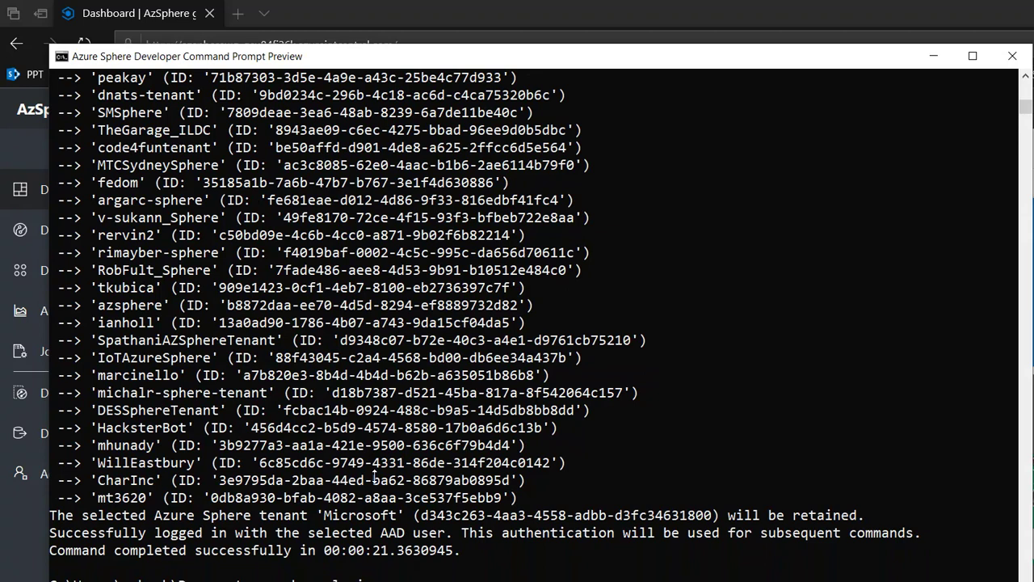
type("tenant")
key("Return")
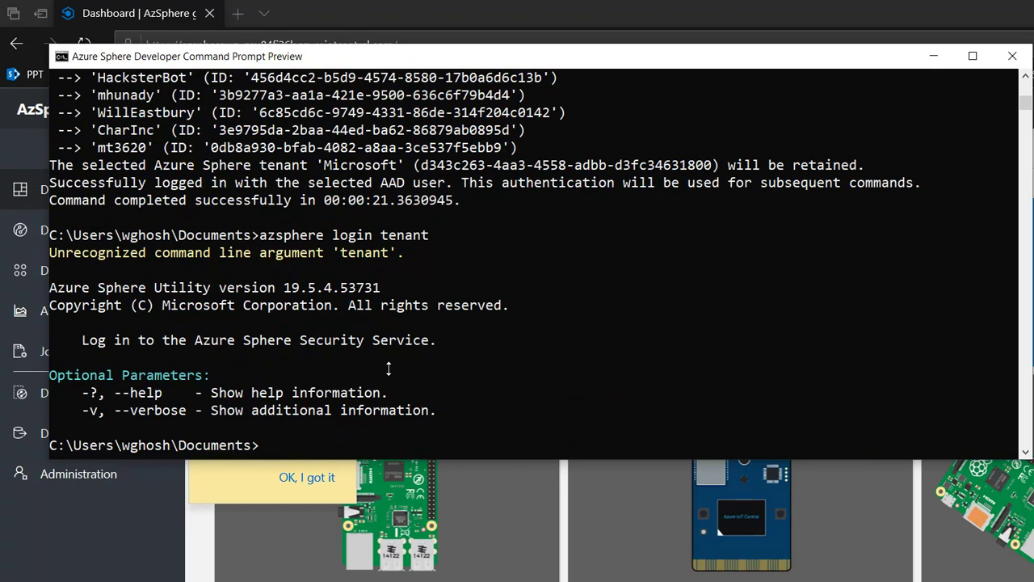
key("Up")
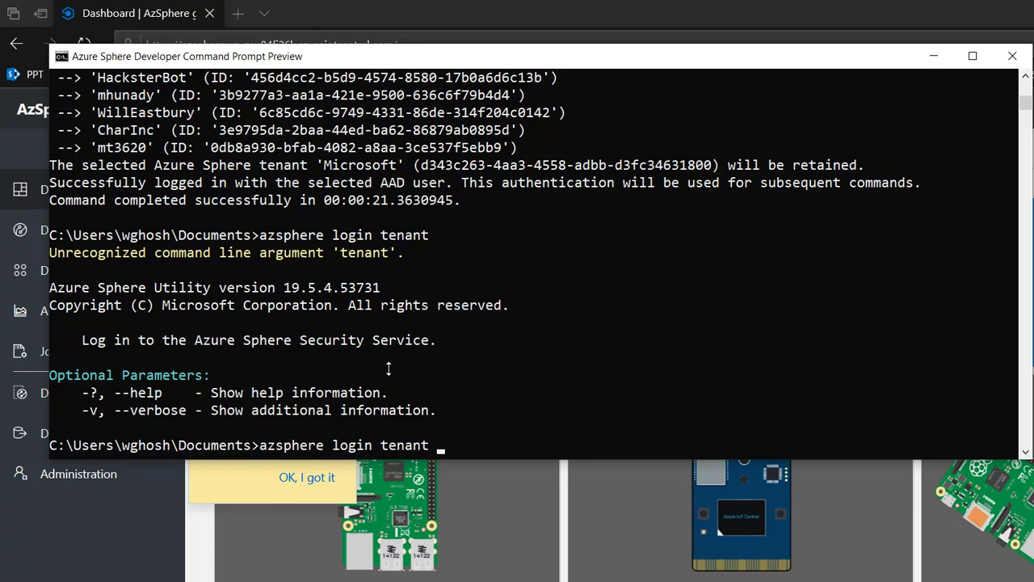
type("list")
key("Return")
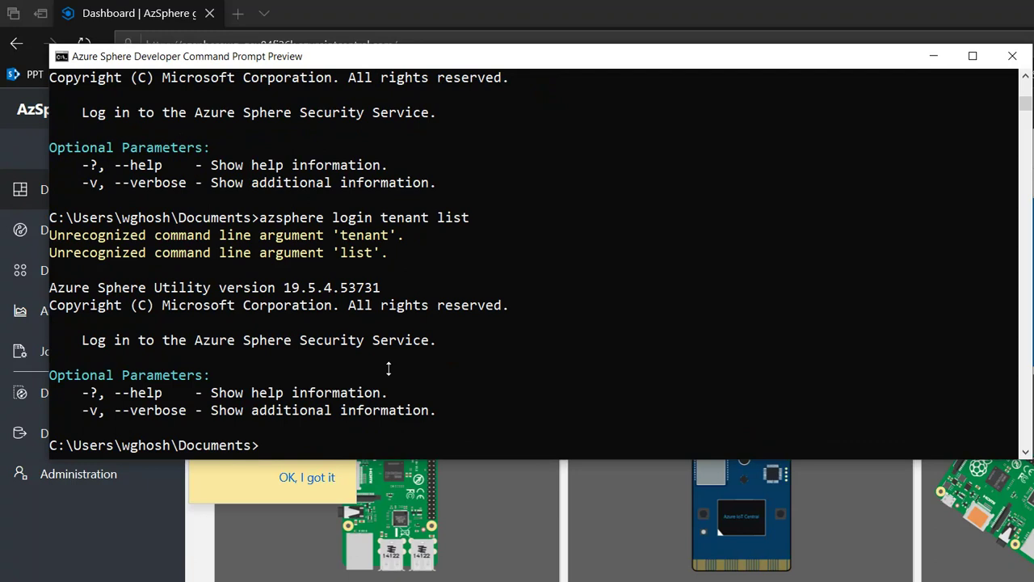
Step: Request help with azsphere login tenant --help and compare its output with the earlier login attempts
key("Up")
key("BackSpace")
key("BackSpace")
key("BackSpace")
key("BackSpace")
key("BackSpace")
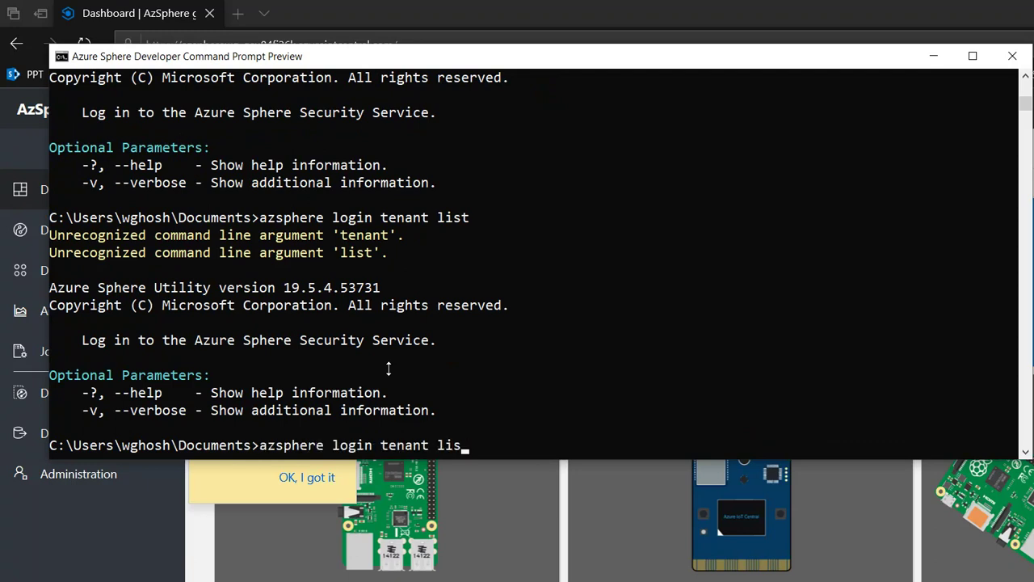
type("--help")
key("Return")
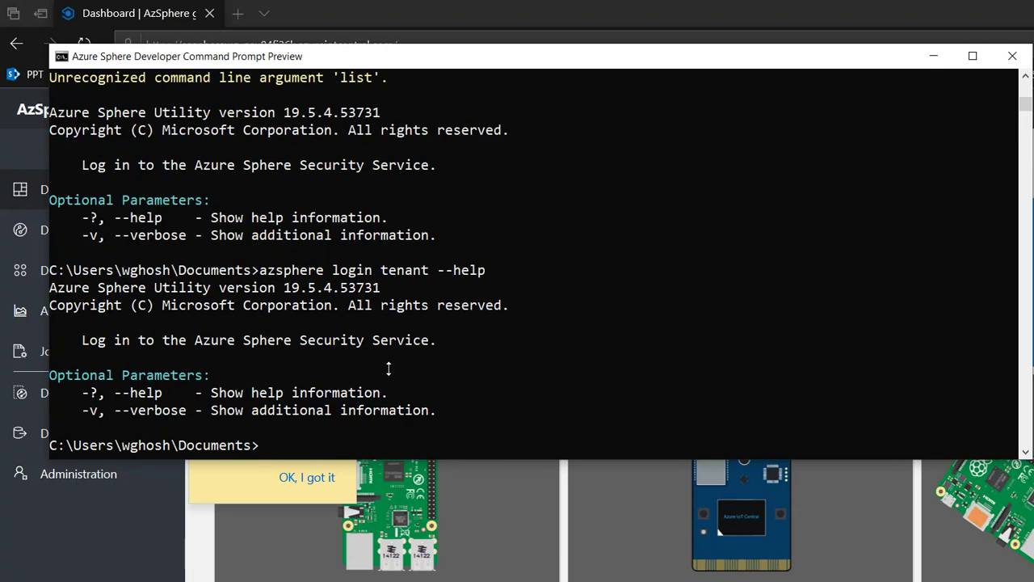
scroll(389, 369, "up", 4)
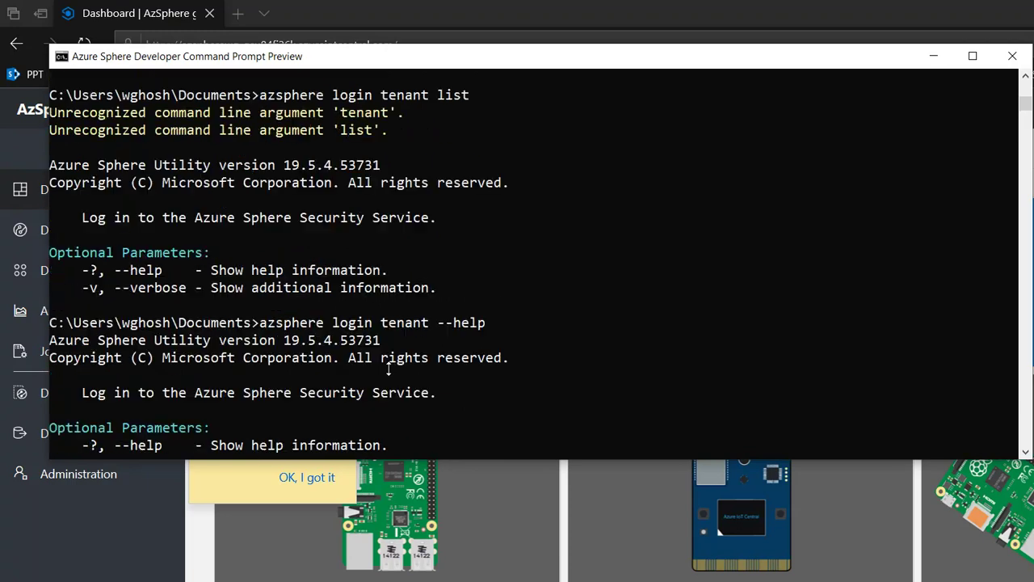
scroll(389, 369, "up", 2)
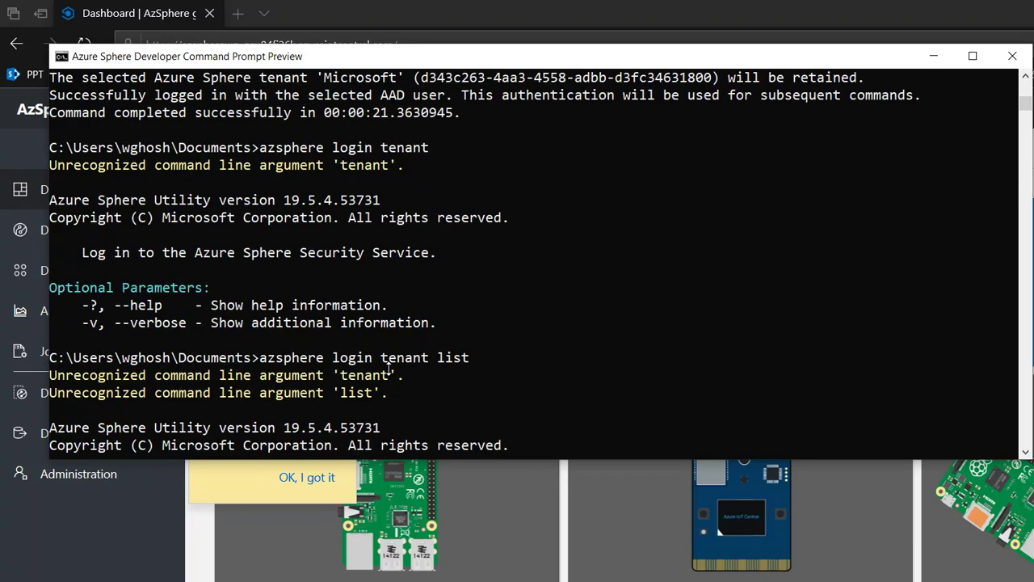
scroll(388, 369, "down", 7)
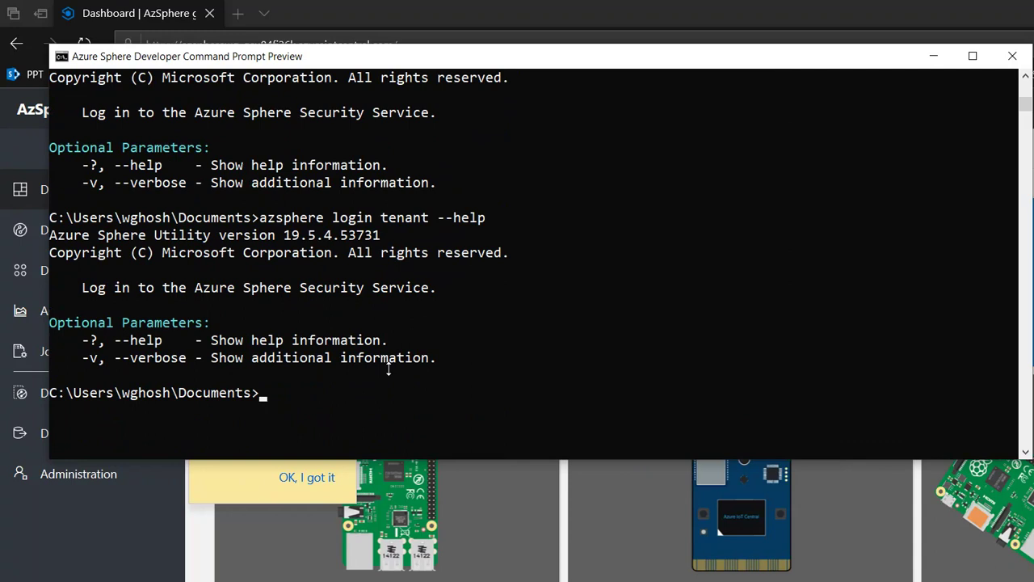
Step: Look up the available azsphere operations in the earlier help output, above the azsphere login command and its tenant list
key("Up")
key("BackSpace")
key("BackSpace")
key("BackSpace")
key("BackSpace")
key("BackSpace")
key("BackSpace")
key("BackSpace")
key("BackSpace")
key("BackSpace")
key("BackSpace")
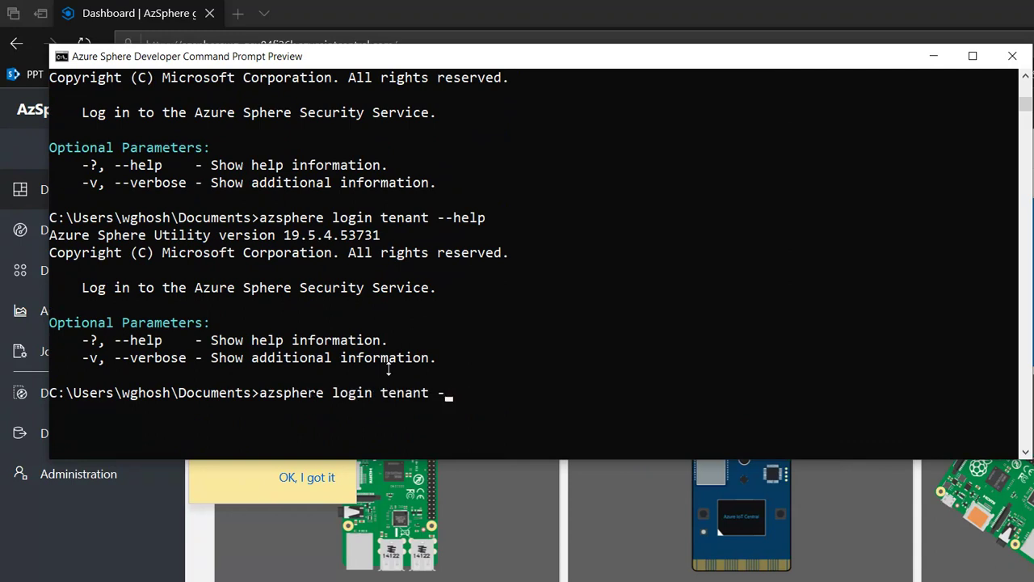
scroll(388, 369, "up", 20)
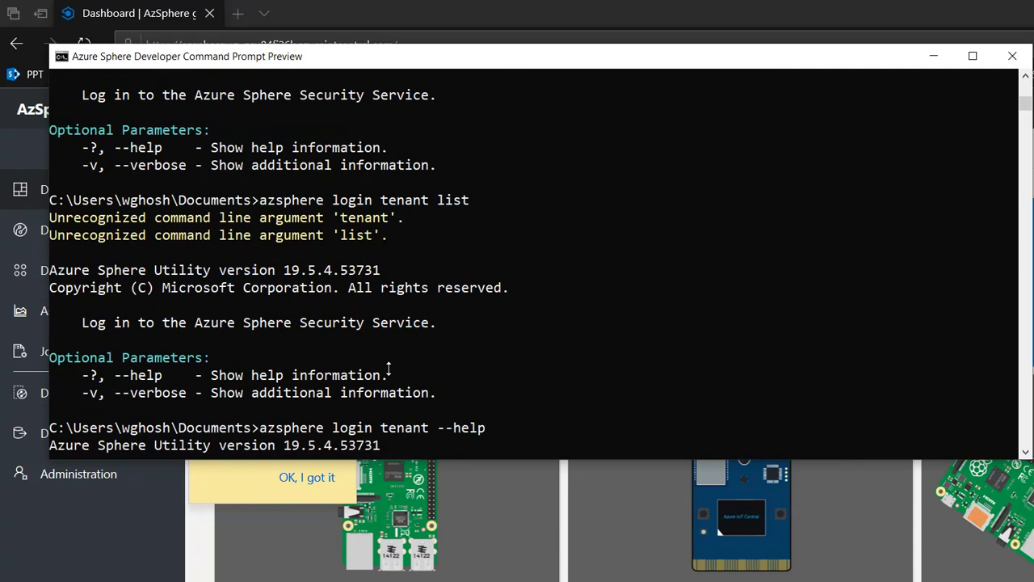
scroll(389, 369, "up", 20)
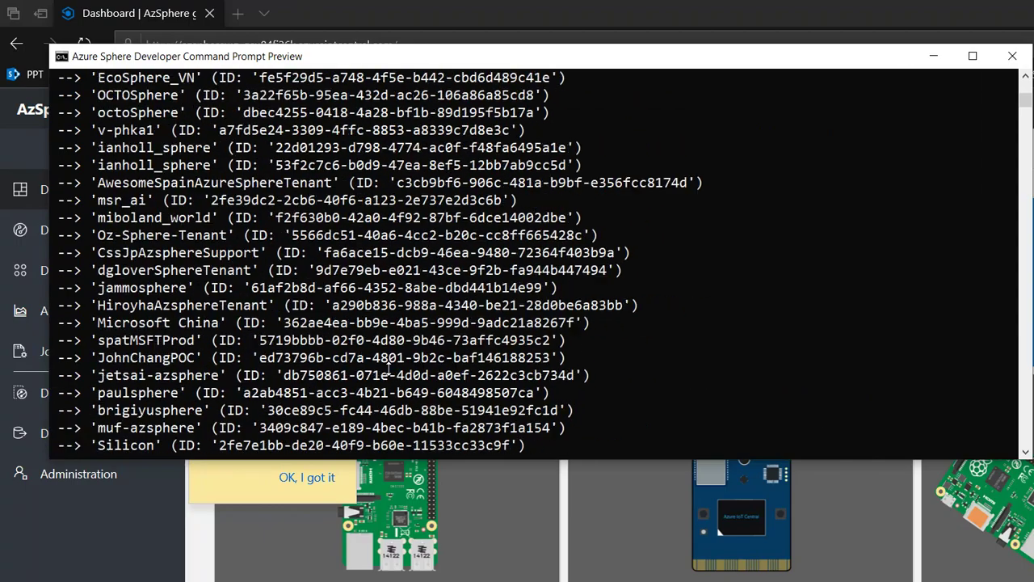
scroll(388, 368, "up", 15)
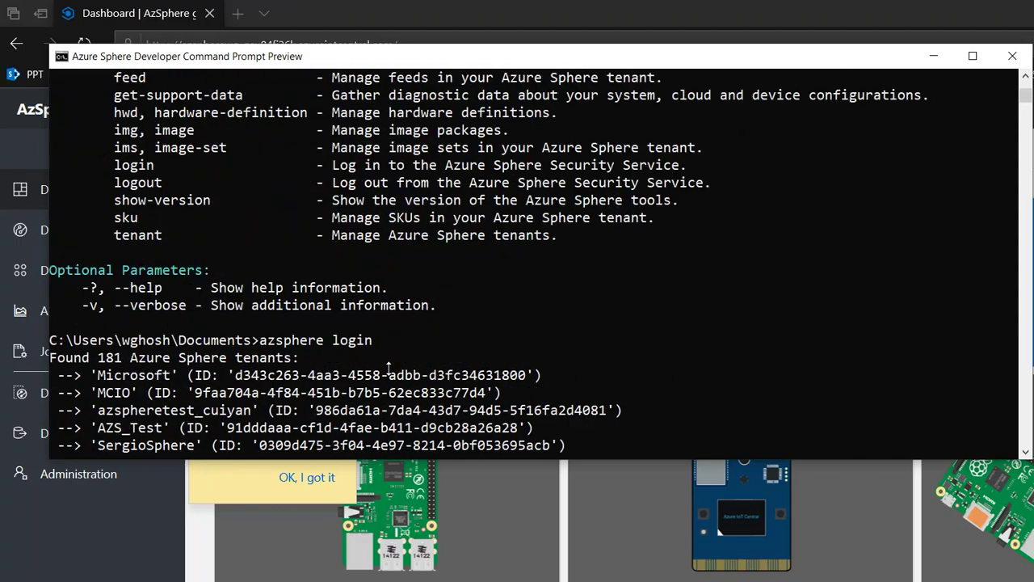
scroll(165, 244, "up", 2)
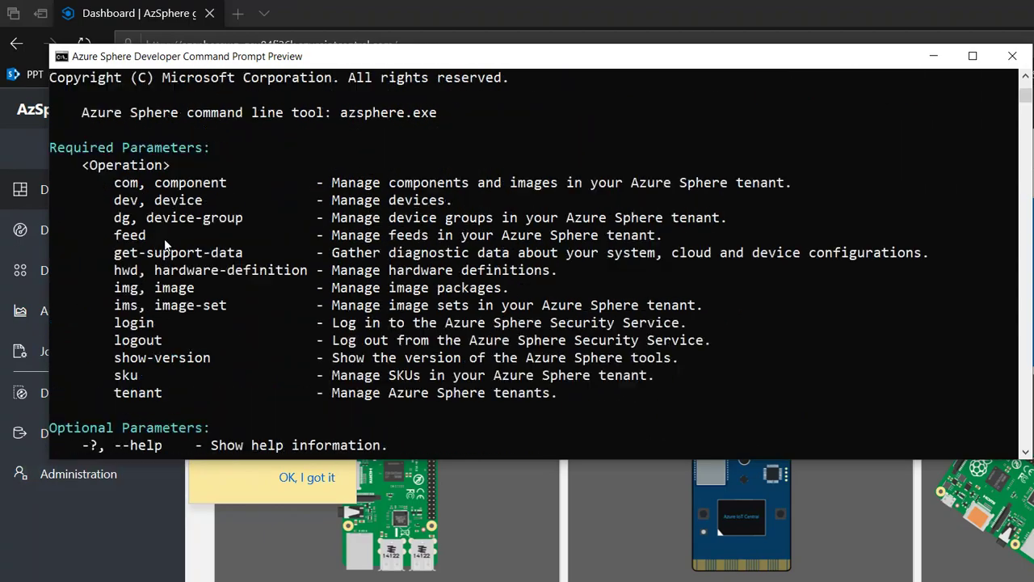
scroll(164, 243, "down", 15)
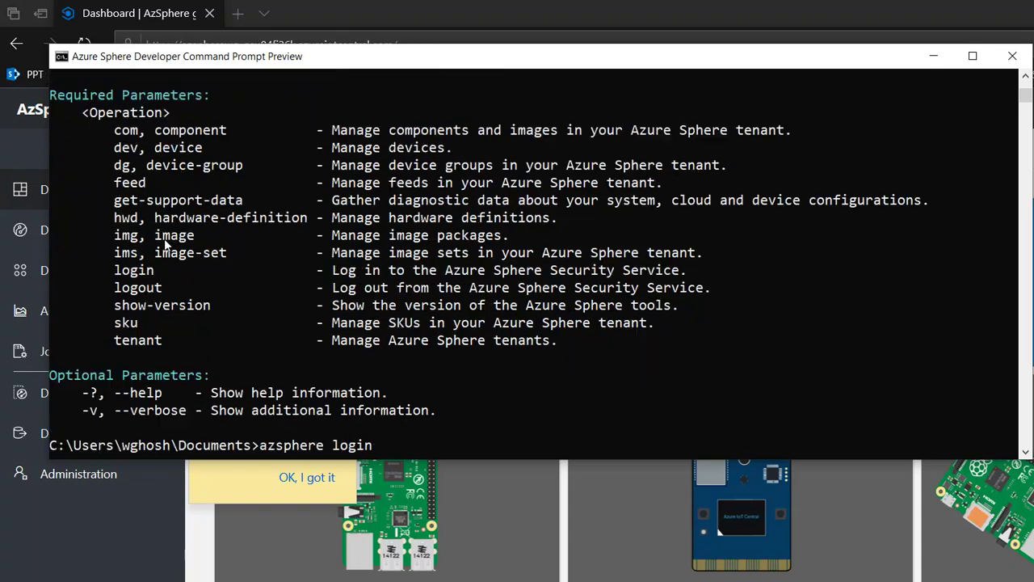
scroll(164, 238, "down", 10)
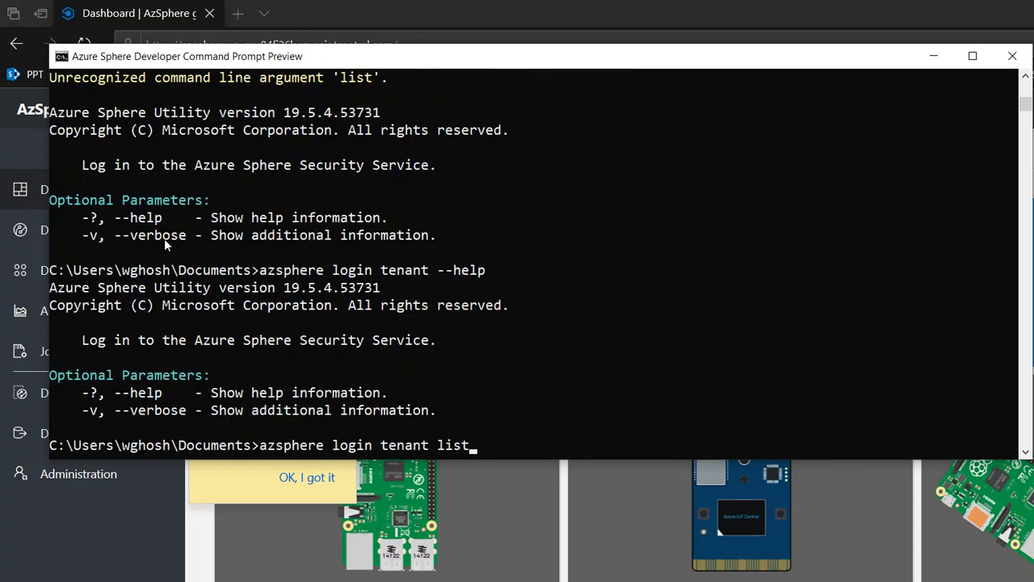
Step: Replace the unfinished login command with azsphere dev and run it to list the device management operations
key("BackSpace")
key("BackSpace")
key("BackSpace")
key("BackSpace")
key("BackSpace")
key("BackSpace")
key("BackSpace")
key("BackSpace")
key("BackSpace")
key("BackSpace")
key("BackSpace")
key("BackSpace")
key("BackSpace")
key("BackSpace")
key("BackSpace")
key("BackSpace")
key("BackSpace")
type("d")
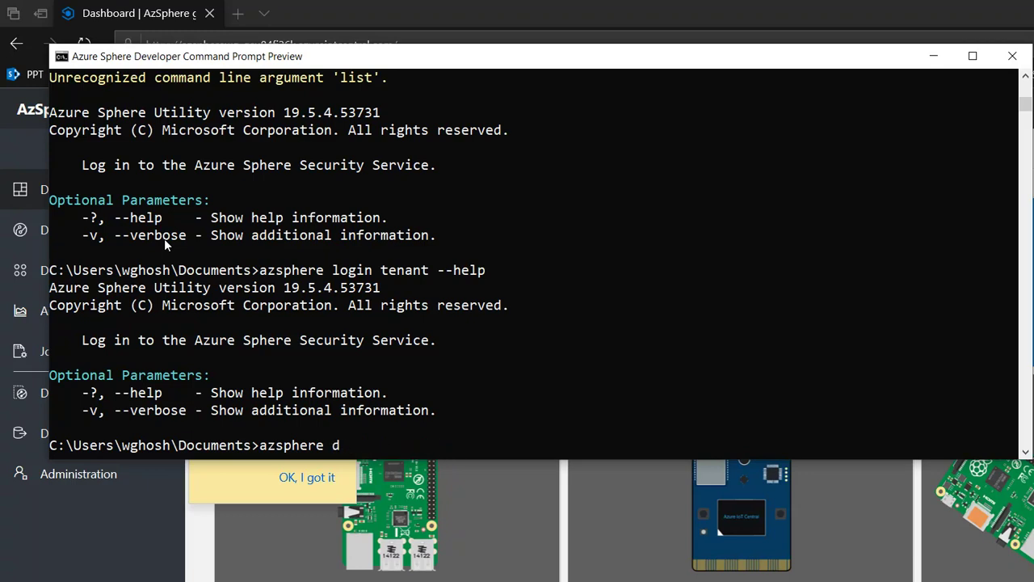
type("ev clai")
key("BackSpace")
key("BackSpace")
key("BackSpace")
key("BackSpace")
key("Return")
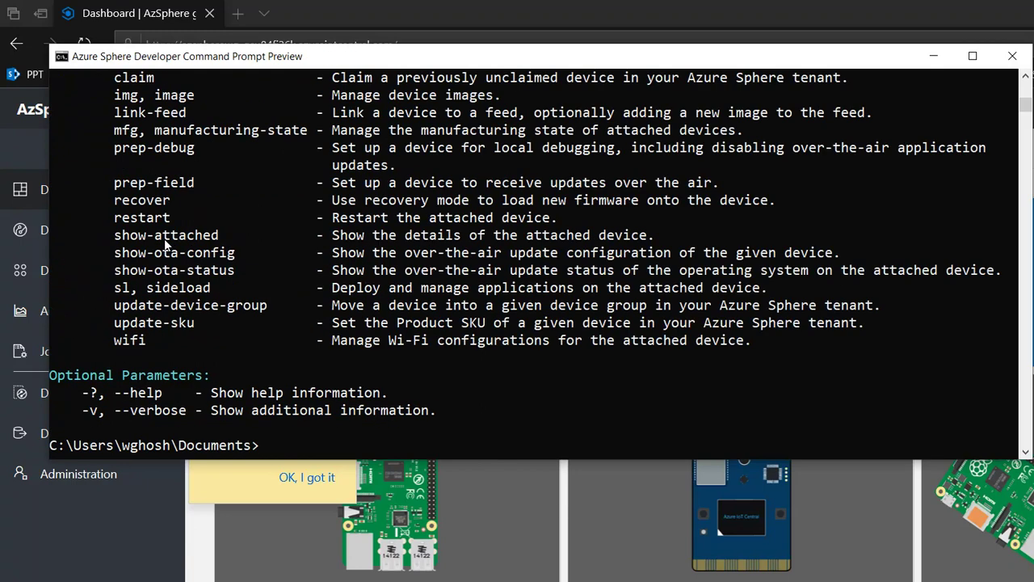
Step: Find the claim operation and its description, and claim the attached device by running azsphere dev claim
scroll(116, 225, "up", 1)
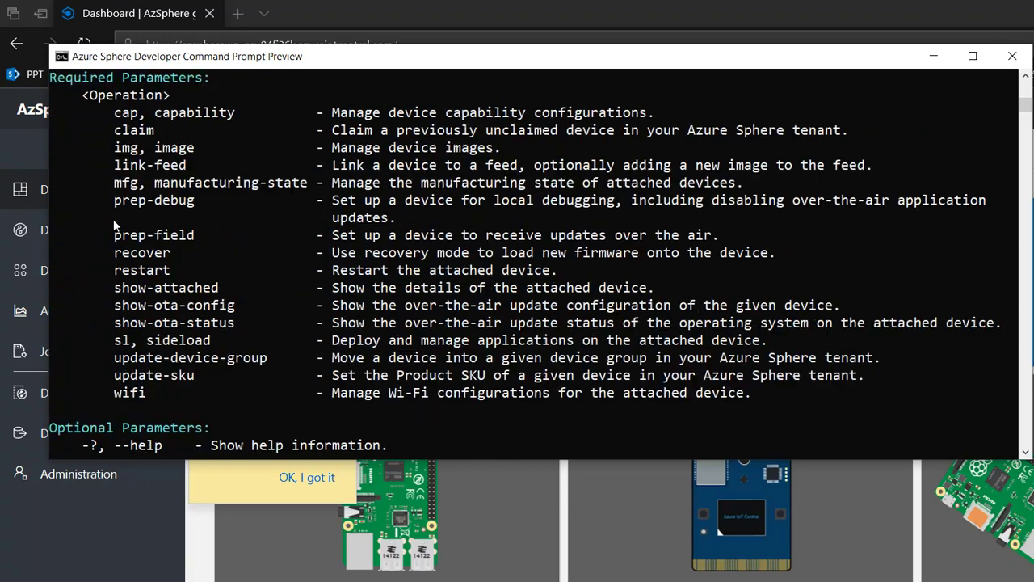
double_click(113, 120)
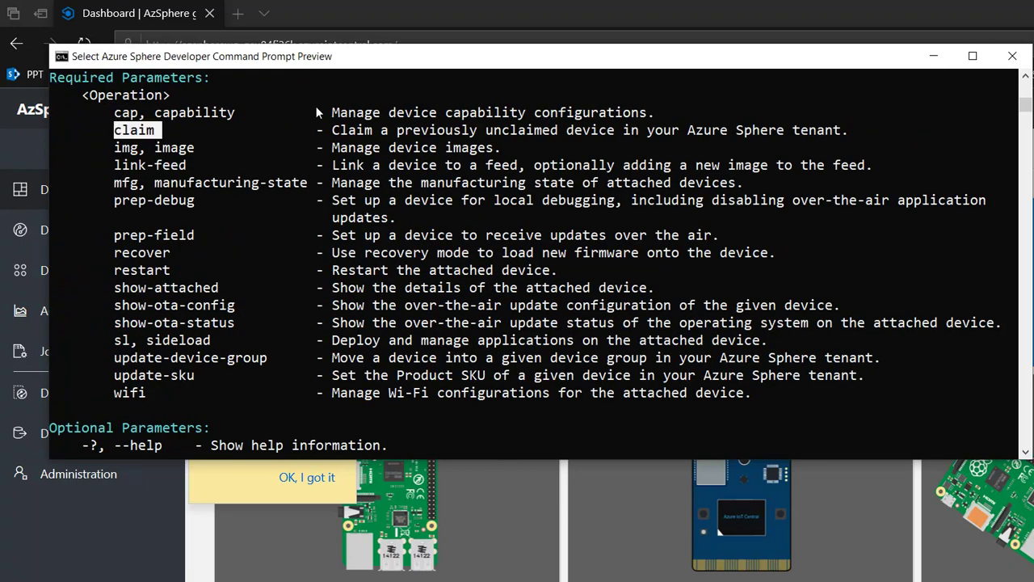
left_click_drag(325, 129, 703, 129)
left_click_drag(563, 109, 668, 109)
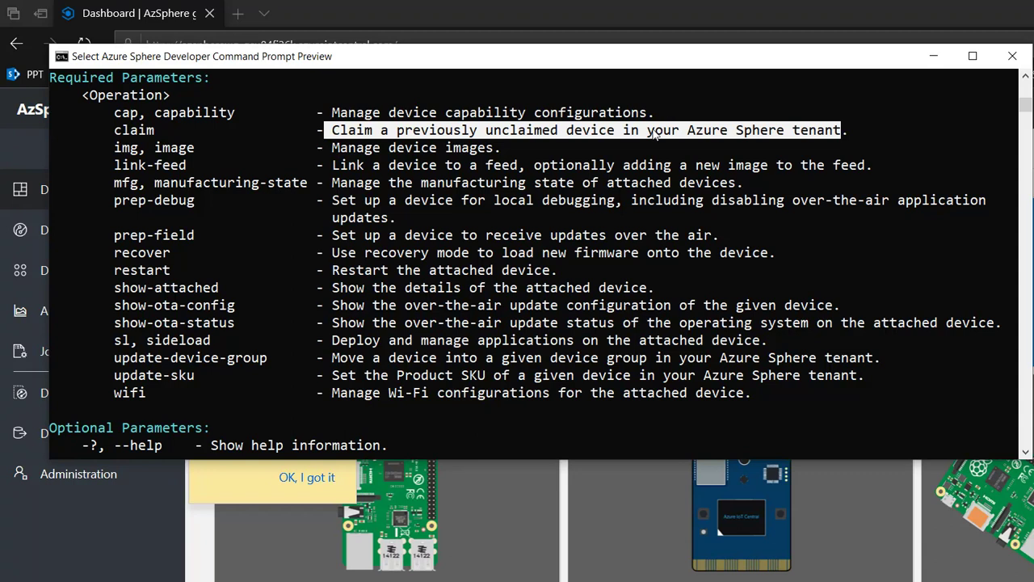
right_click(469, 316)
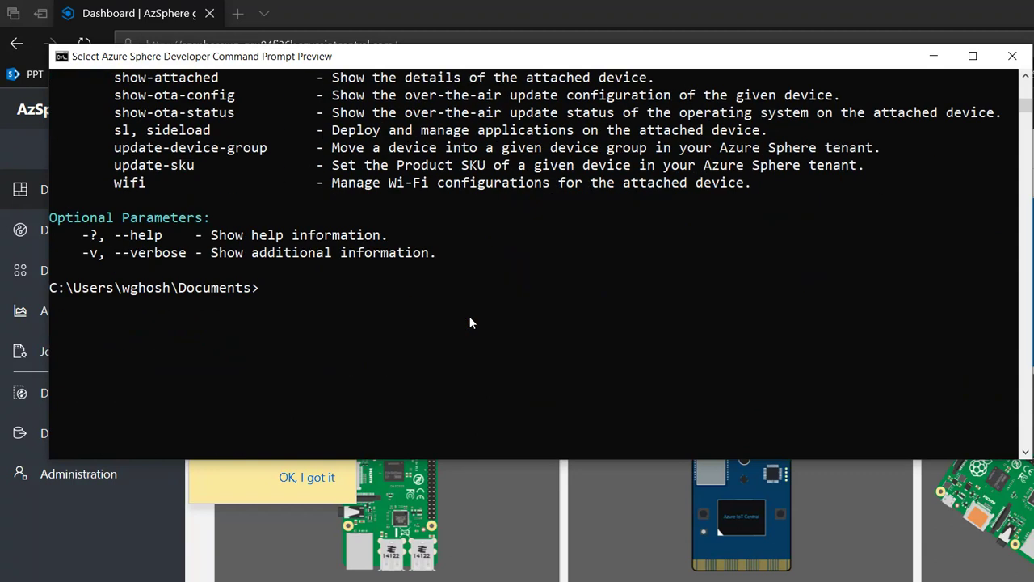
type("azsphere dev claim")
key("Return")
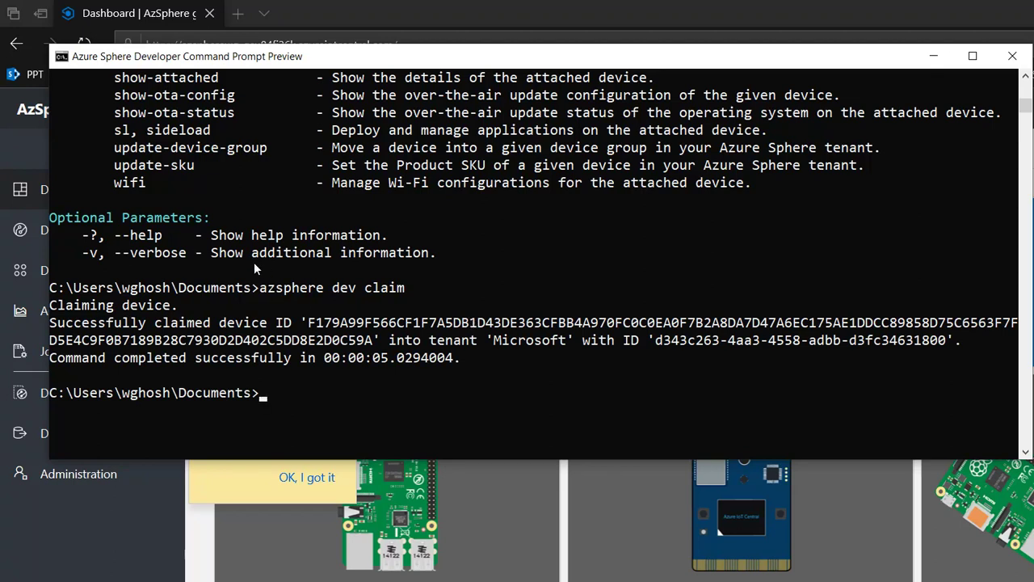
Step: Examine the claimed device ID and tenant ID in the claim output, and look back over the device operations
left_click_drag(308, 322, 374, 340)
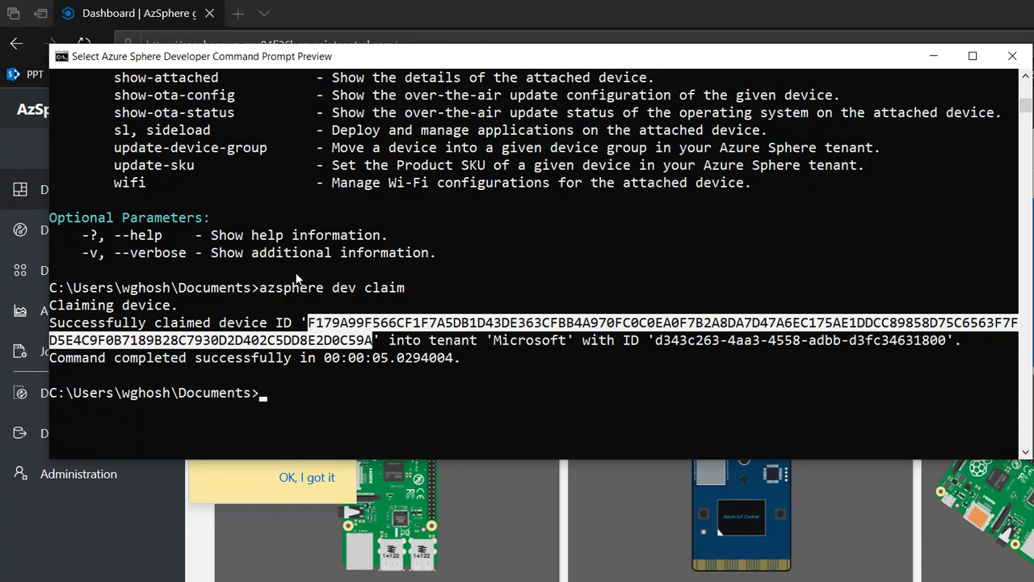
right_click(413, 272)
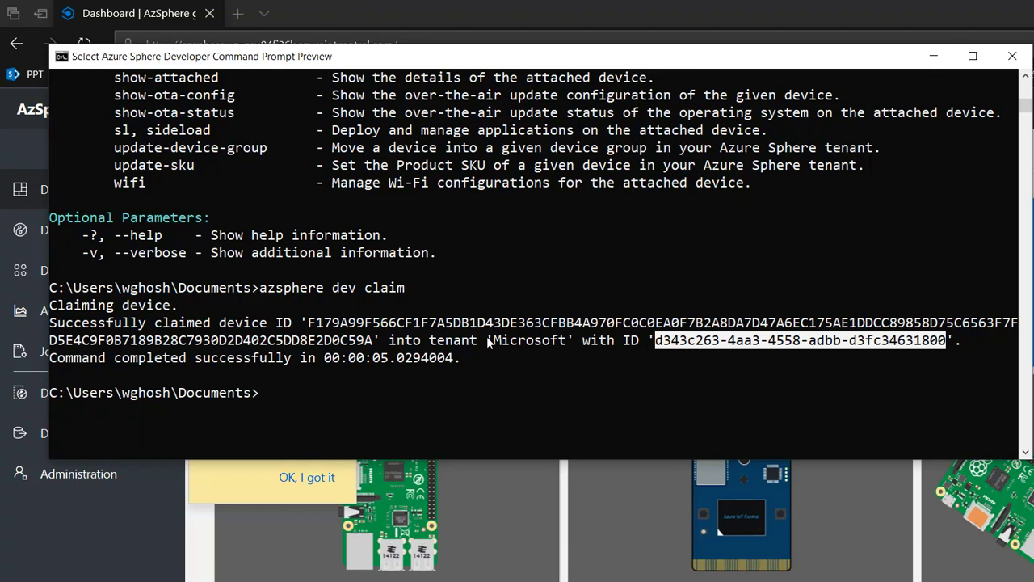
scroll(489, 342, "up", 6)
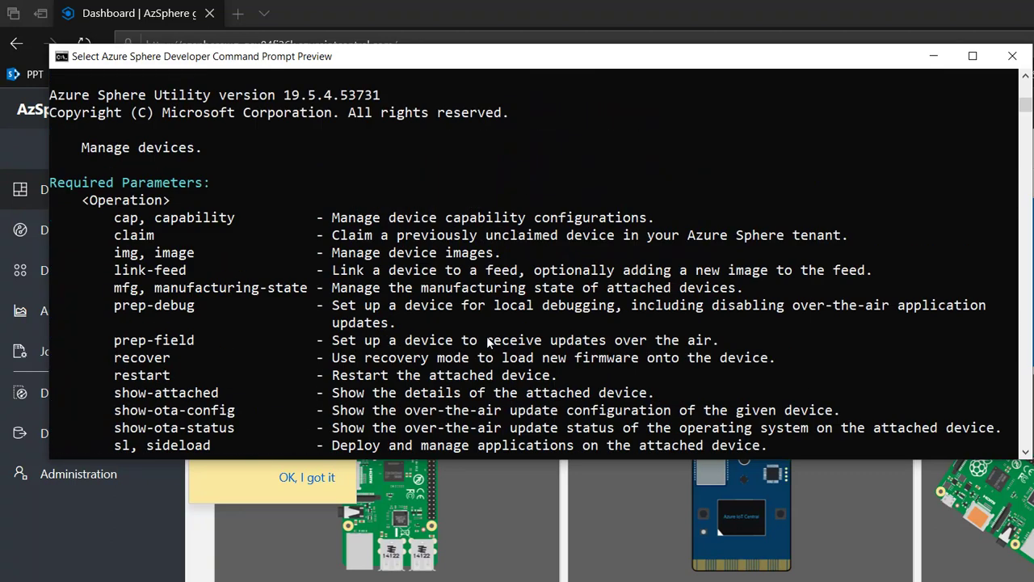
scroll(489, 342, "up", 1)
scroll(489, 341, "down", 6)
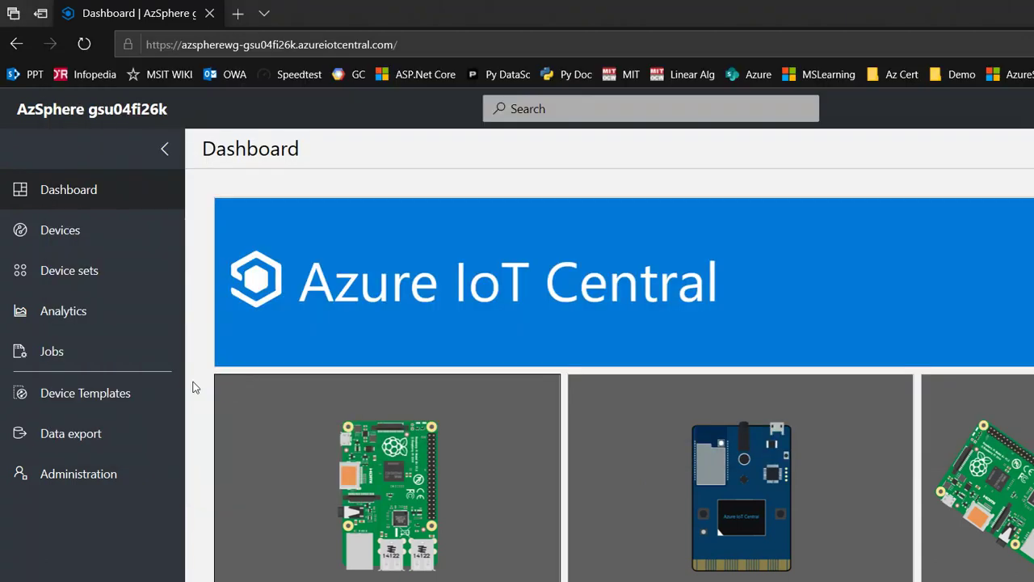
Step: Create a custom device template named AzSphereWG in the IoT Central application
scroll(193, 388, "down", 1)
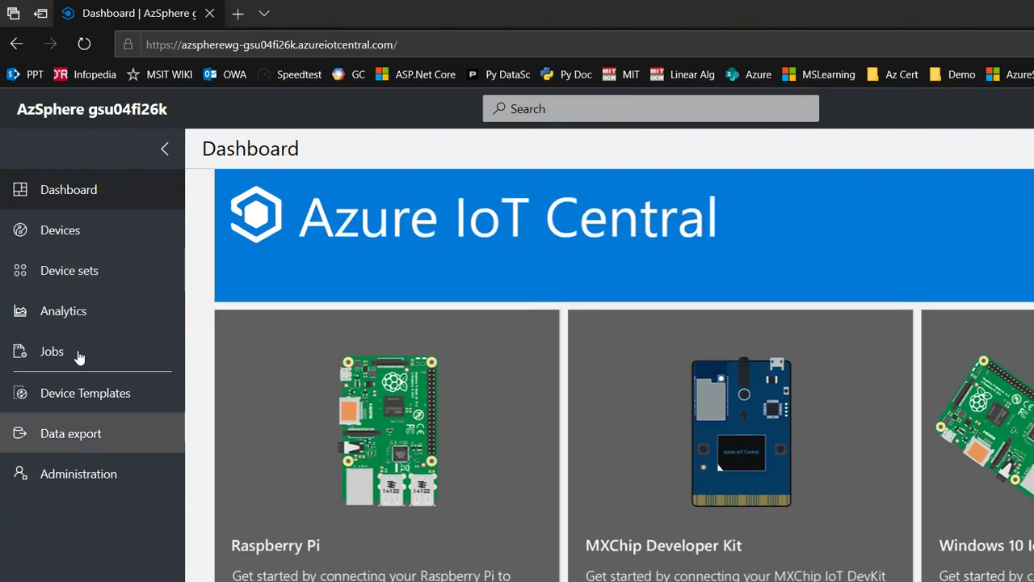
left_click(78, 473)
left_click(84, 393)
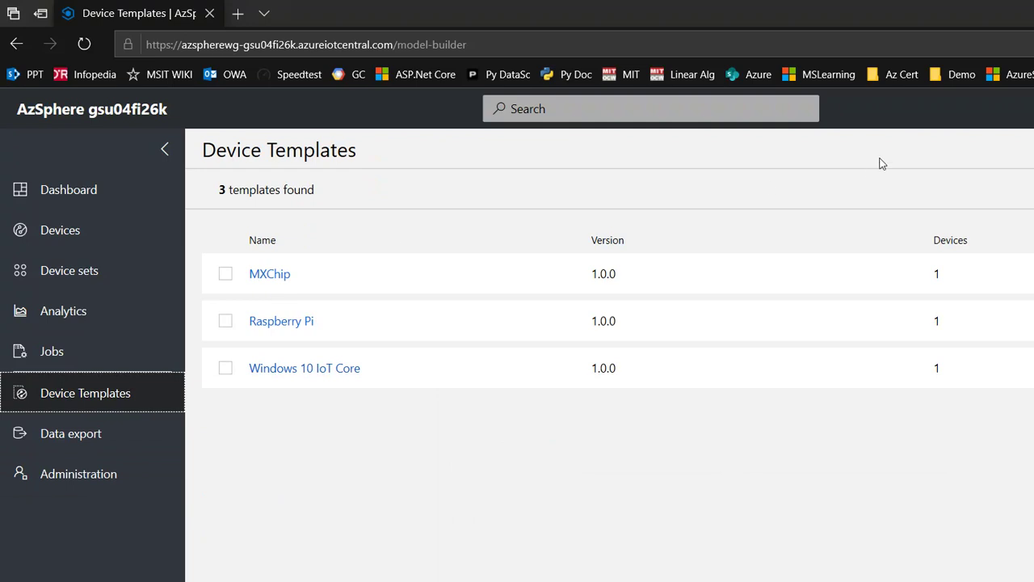
left_click(947, 156)
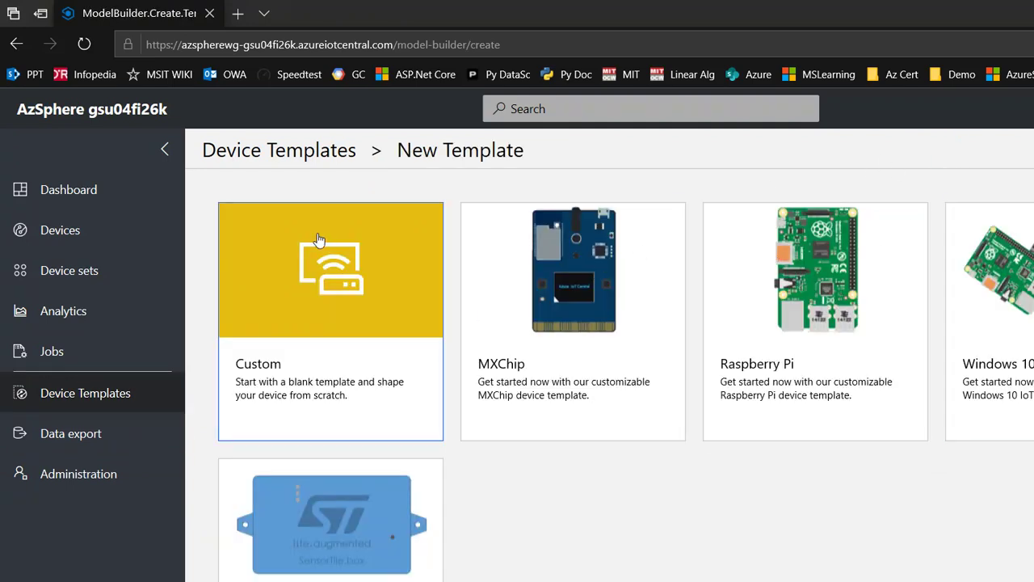
left_click(279, 428)
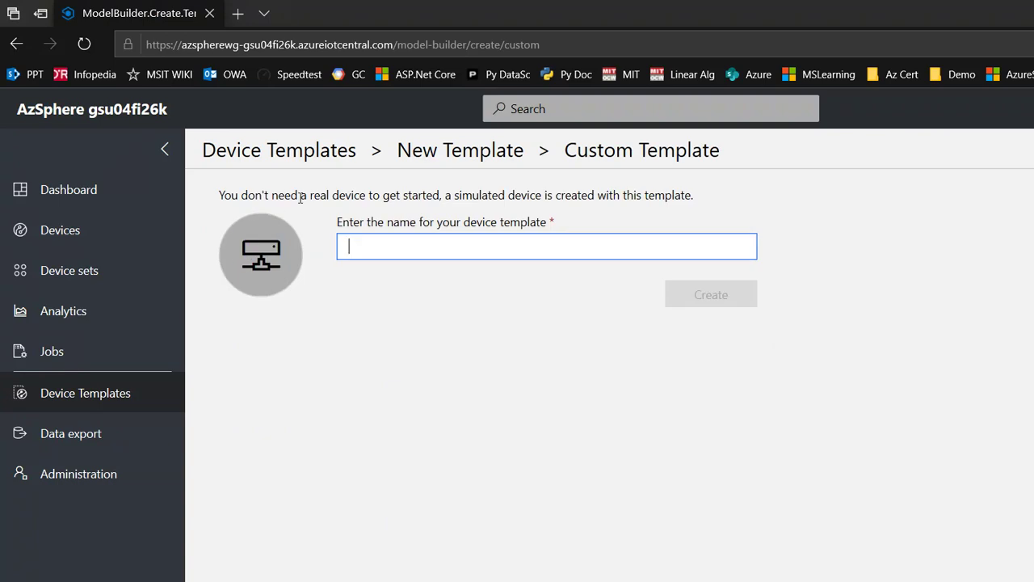
type("Az")
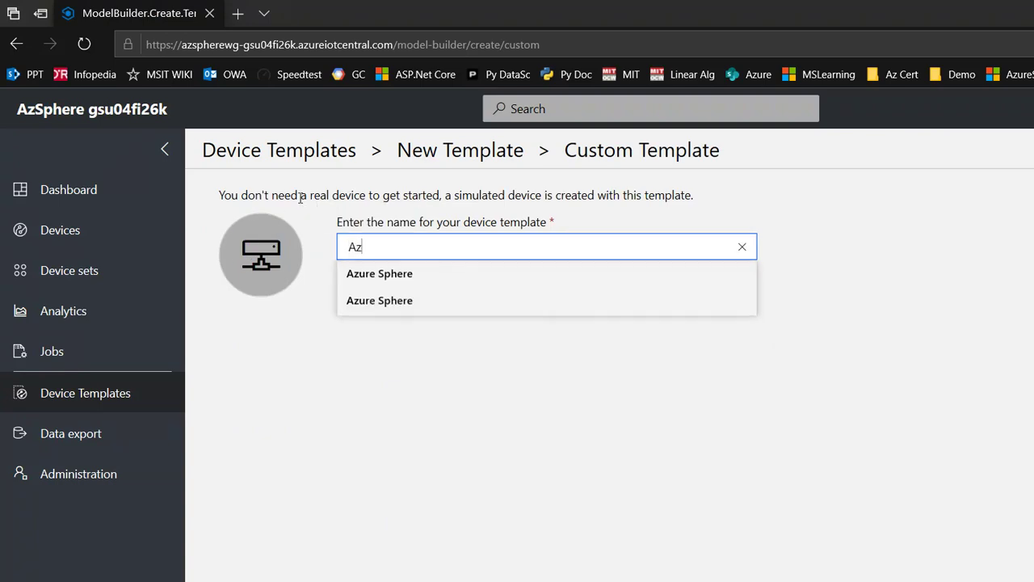
type("Sphere")
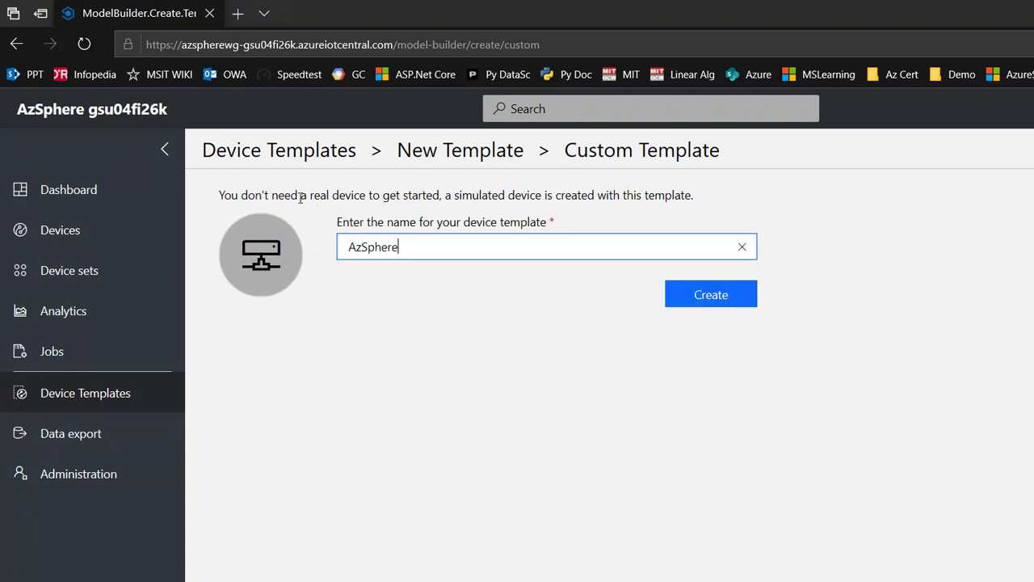
type("WG")
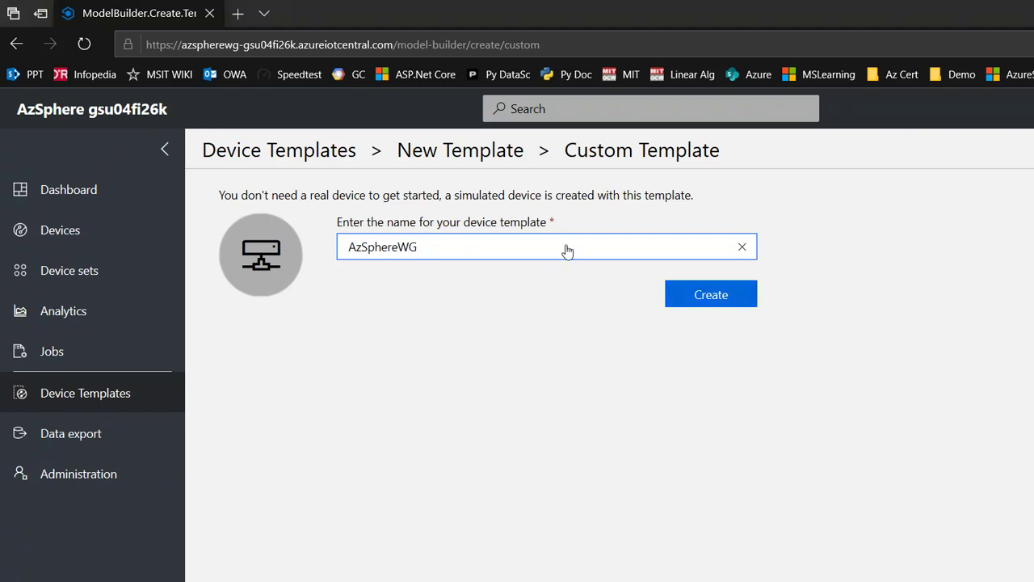
key("Return")
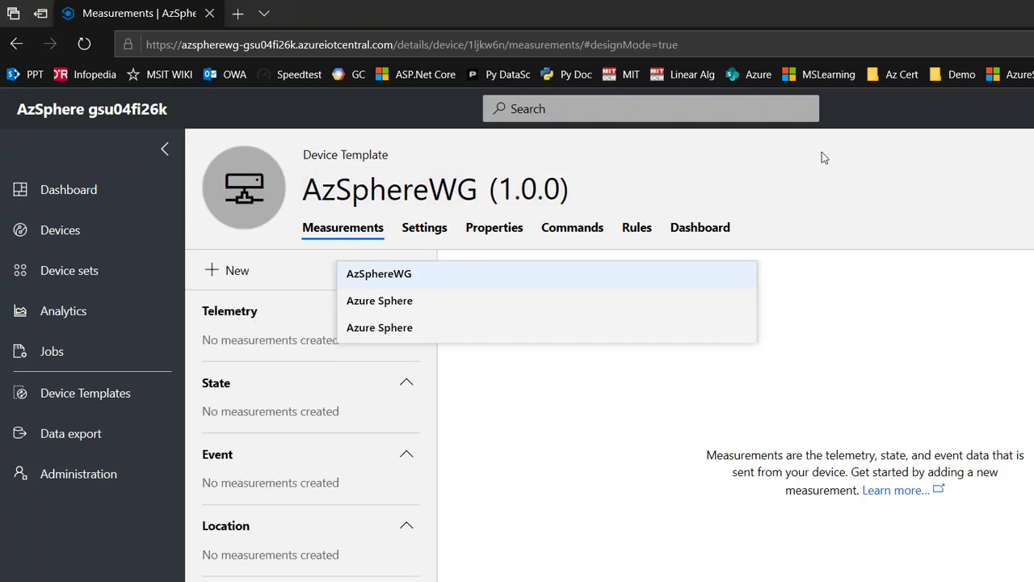
Step: Open the application's devices and show those belonging to the AzSphereWG (1.0.0) template
left_click(59, 156)
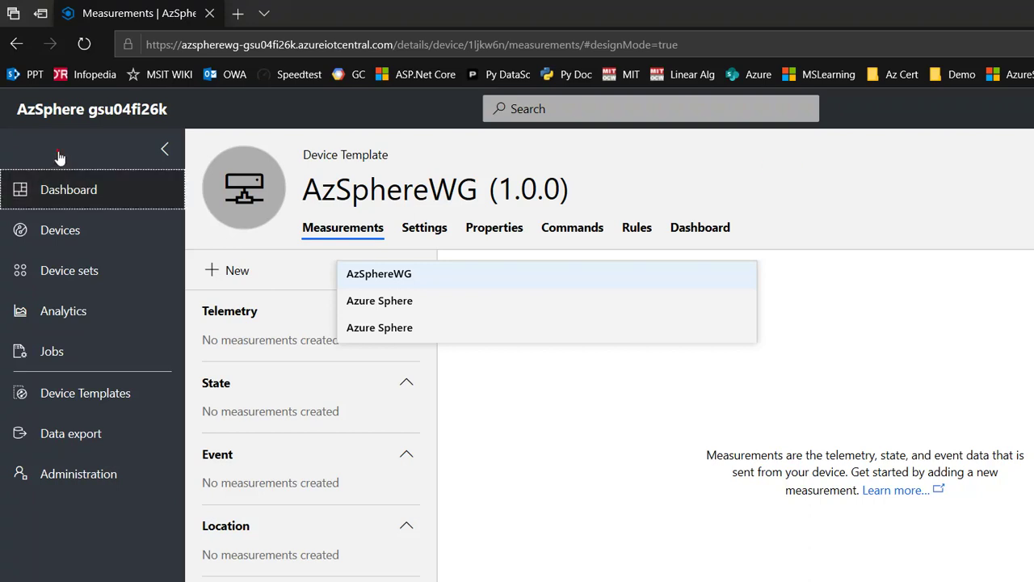
key("Down")
key("Return")
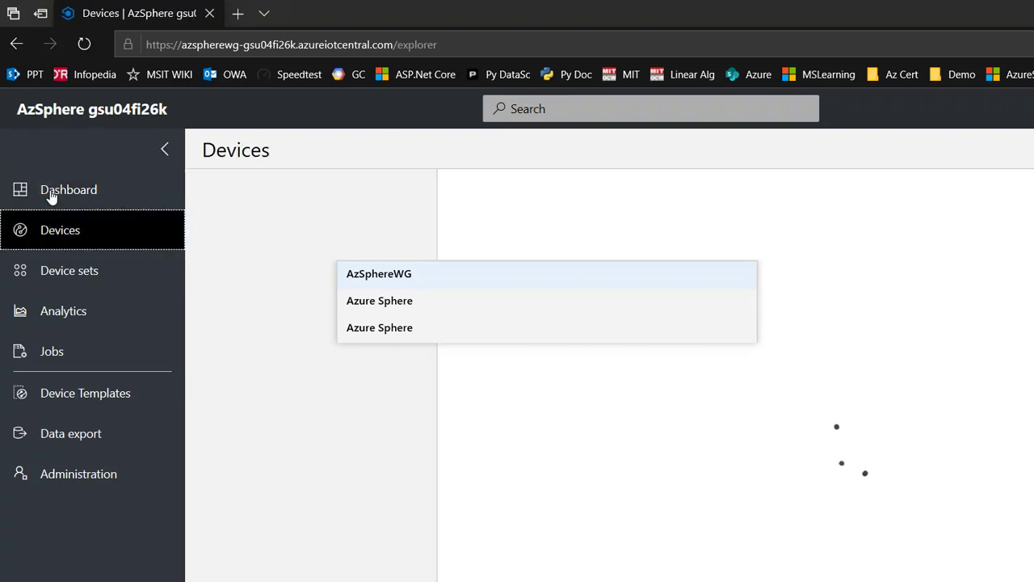
key("Down")
key("Down")
key("Down")
key("Return")
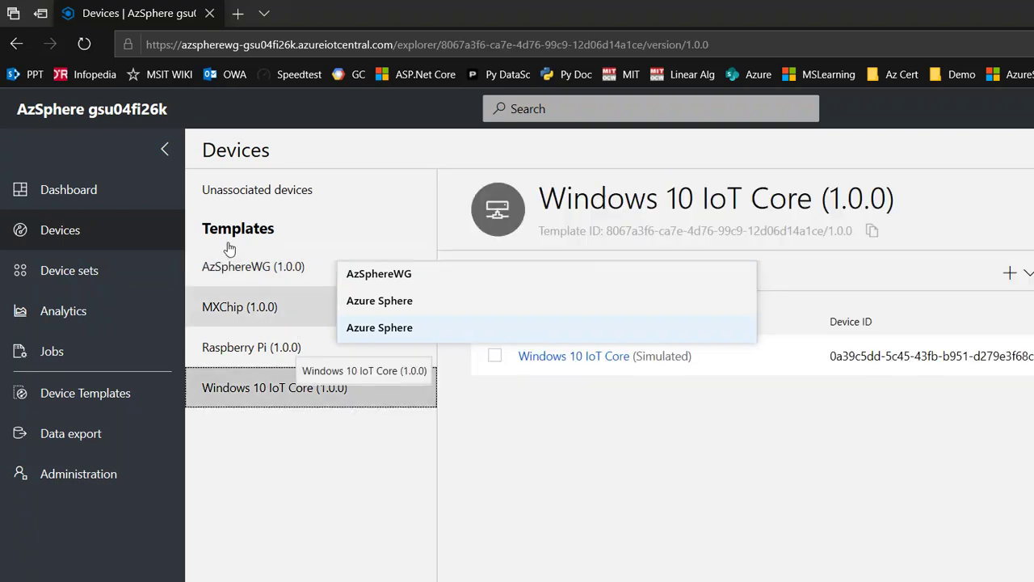
key("Up")
key("Up")
key("Up")
key("Return")
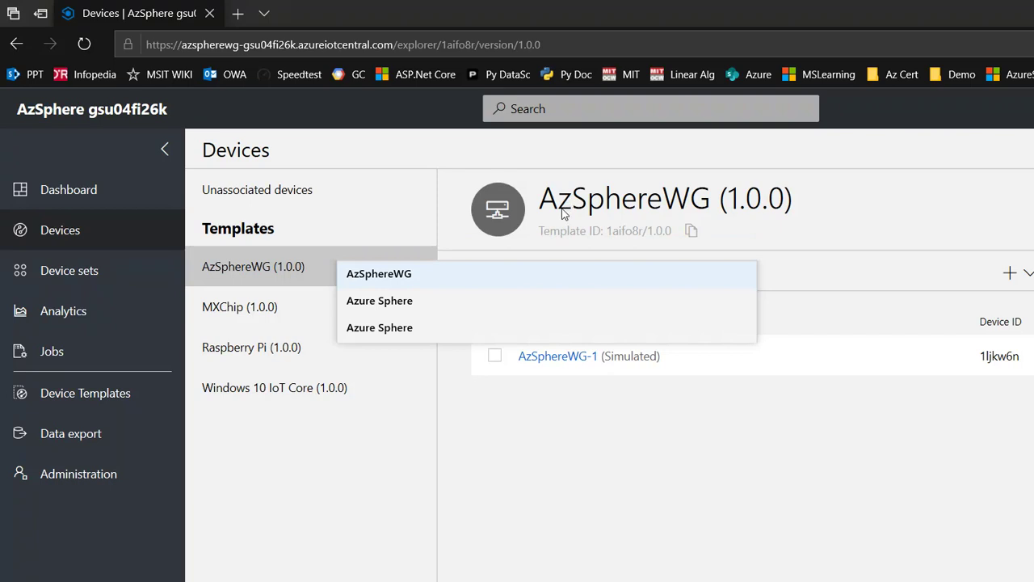
left_click(558, 221)
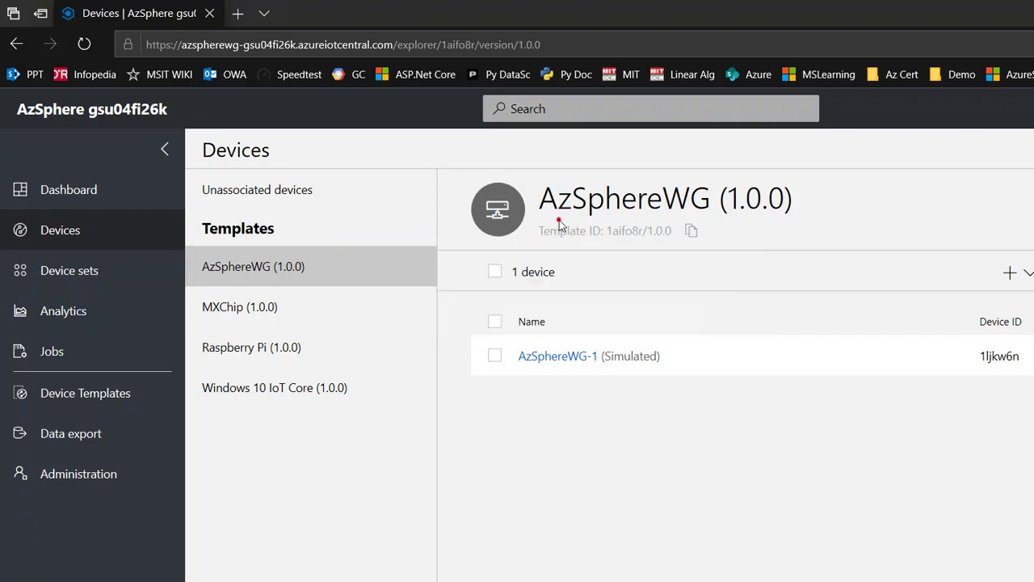
Step: Start creating a real device under AzSphereWG, and copy the claimed device ID from the Azure Sphere Developer Command Prompt output
left_click(830, 223)
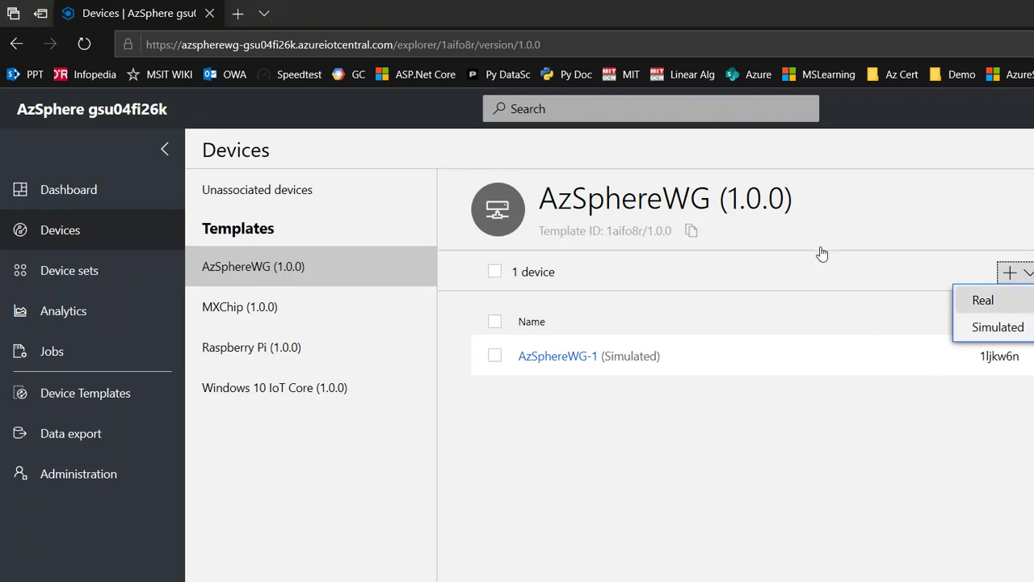
left_click(822, 254)
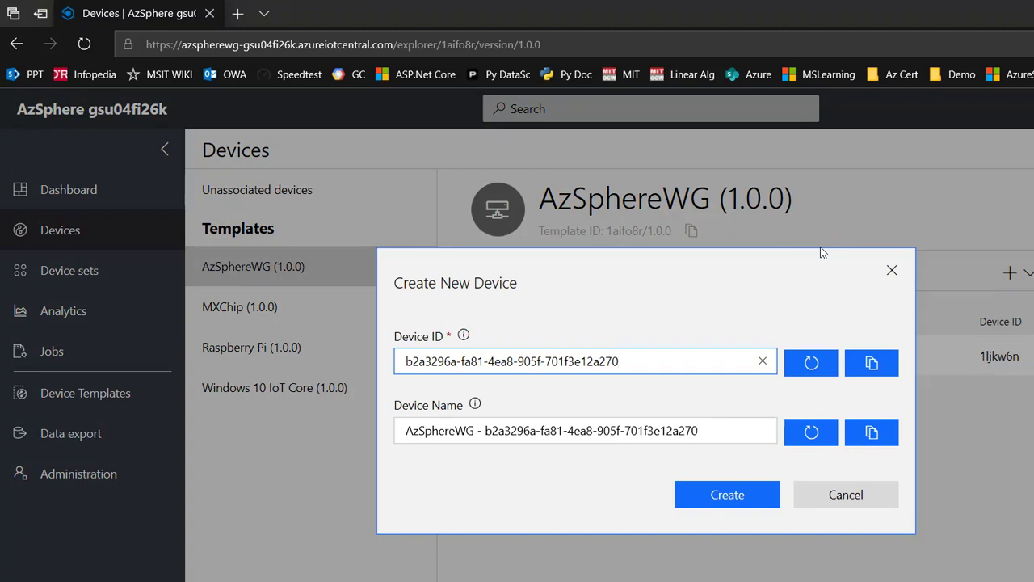
left_click(850, 575)
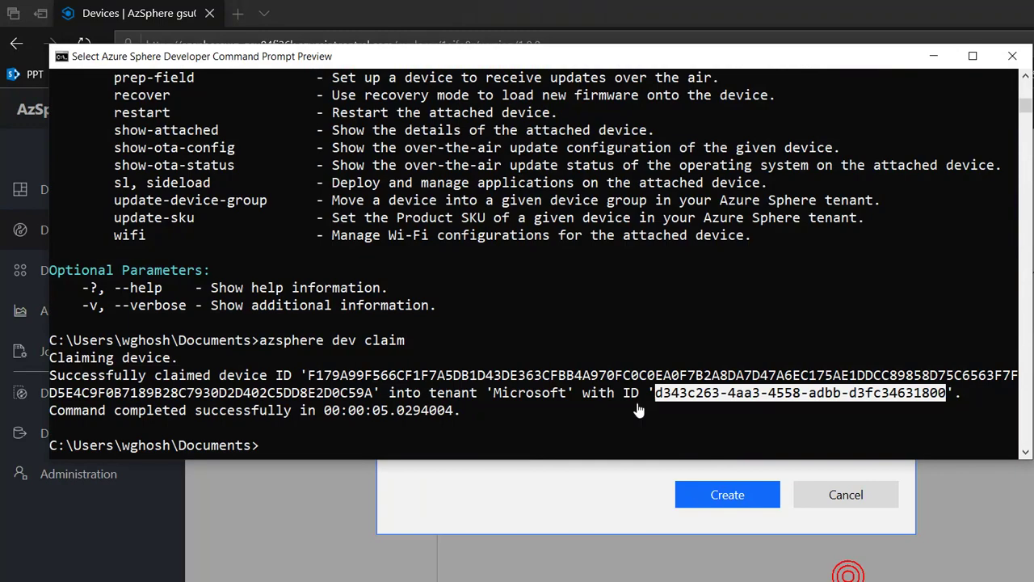
mouse_move(279, 303)
left_mouse_down()
mouse_move(260, 303)
mouse_move(273, 305)
left_mouse_up()
double_click(291, 311)
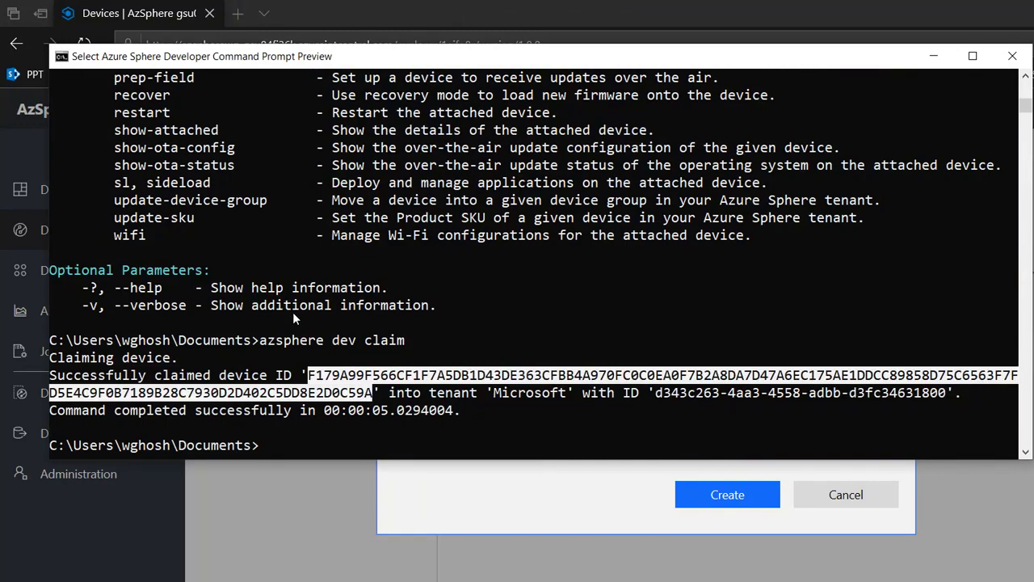
key("ctrl+c")
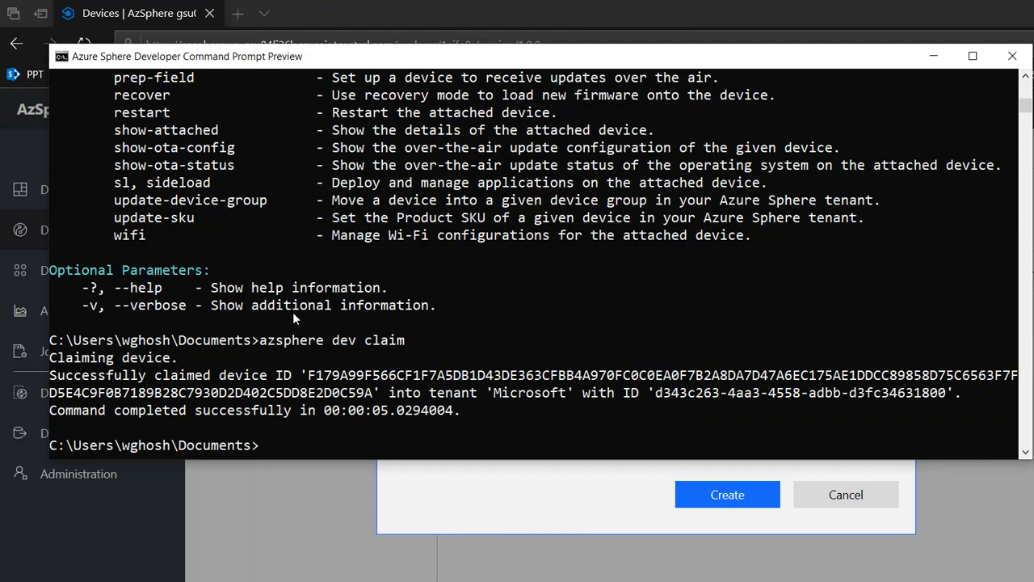
Step: Paste the claimed device ID into a new Notepad document and select the whole text
key("super+r")
key("Return")
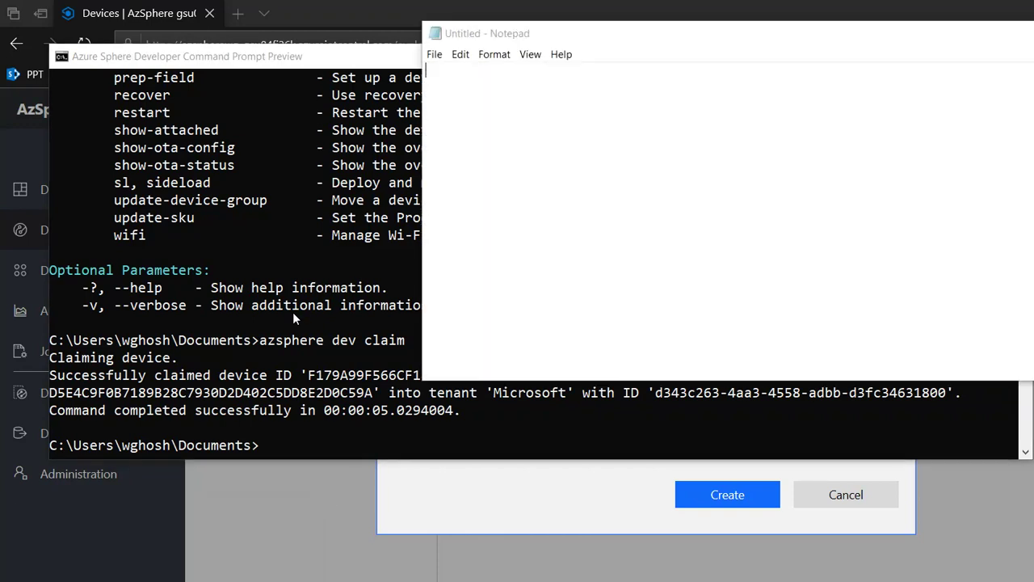
key("ctrl+v")
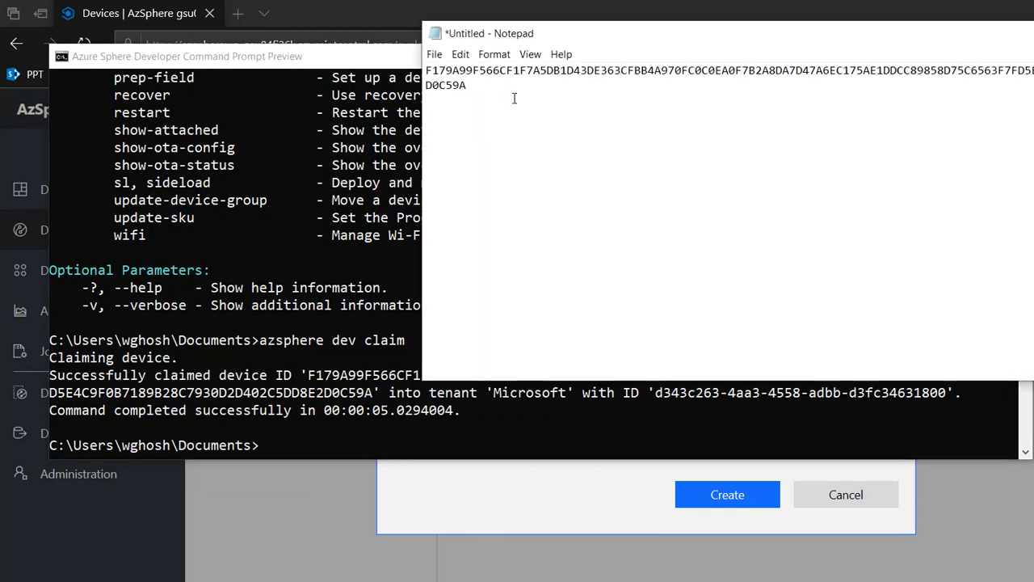
key("ctrl+a")
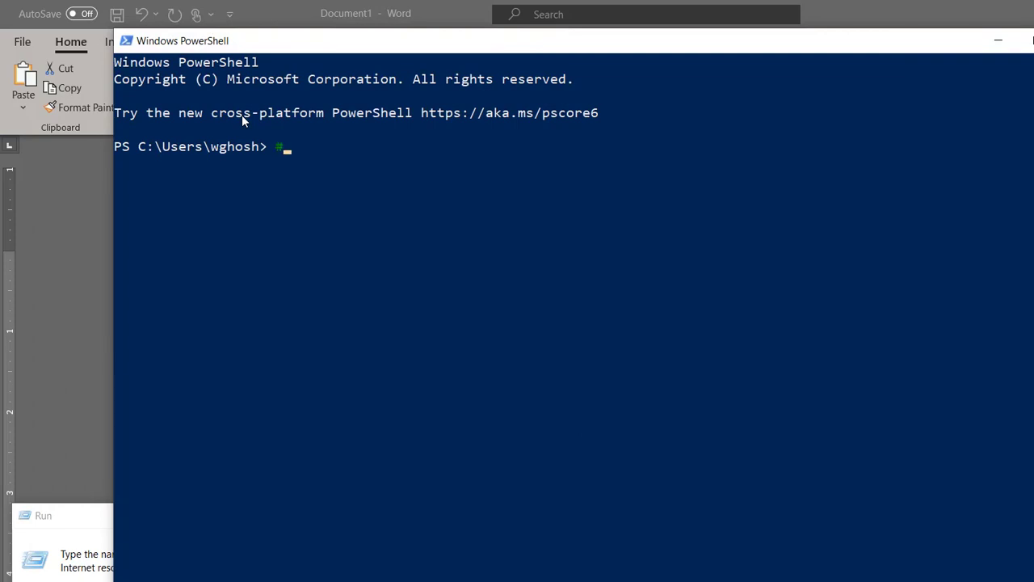
Step: In Windows PowerShell, store the claimed device ID in $val and convert it to lowercase with $val.tolower()
type("$val = \"")
key("ctrl+v")
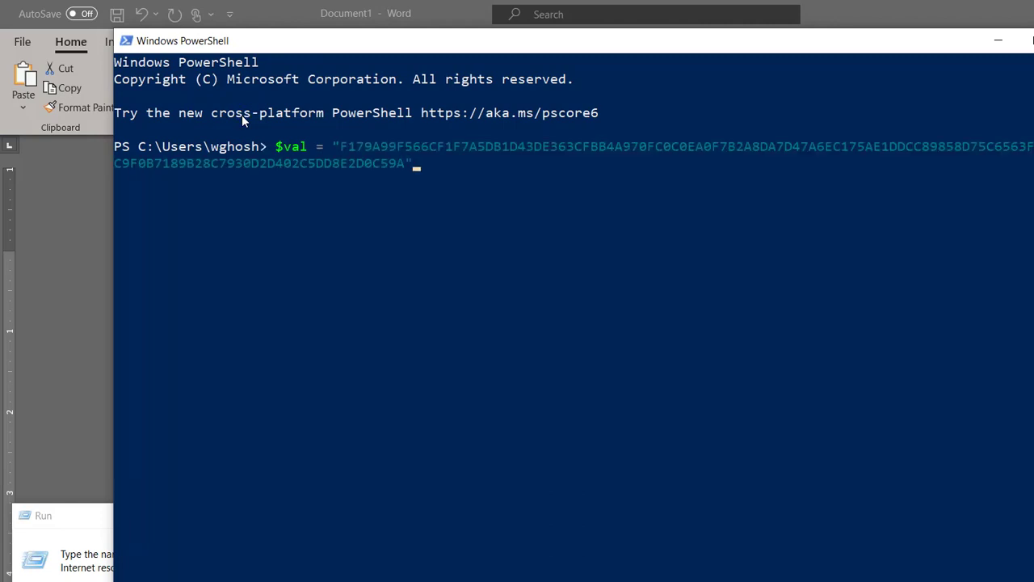
key("Return")
type("$val")
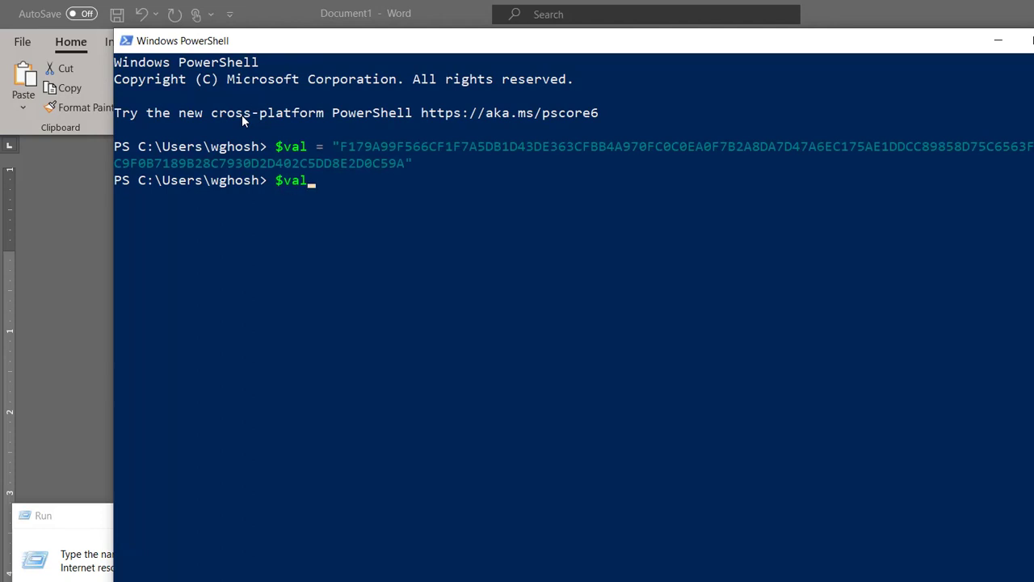
type(".tolower()")
key("Return")
Step: Copy the lowercase device ID from the PowerShell output and replace the uppercase ID in the Notepad document with it
left_click_drag(178, 214, 114, 213)
left_click_drag(95, 167, 93, 163)
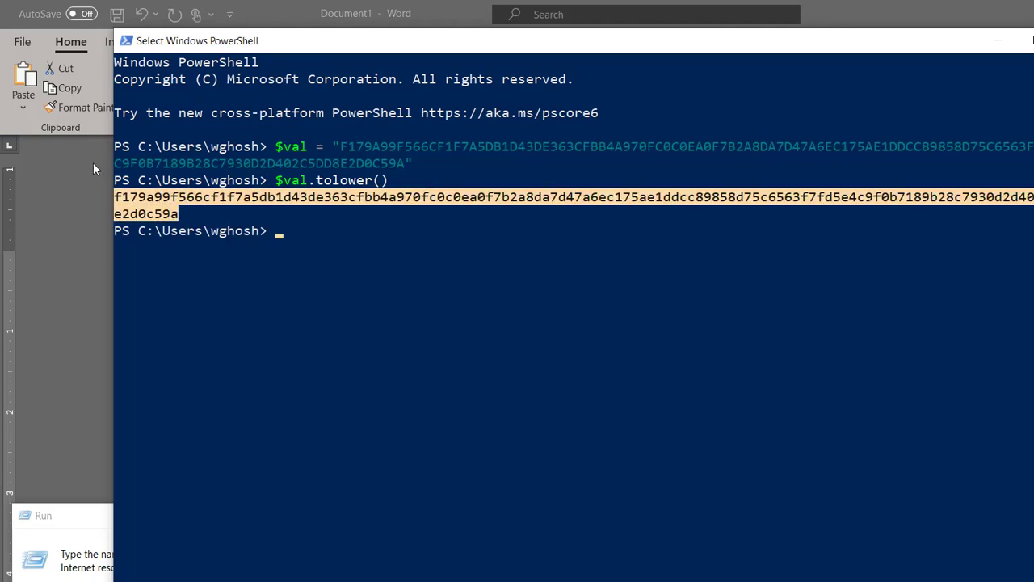
key("ctrl+c")
key("alt+Tab")
key("alt+Tab")
key("alt+Tab")
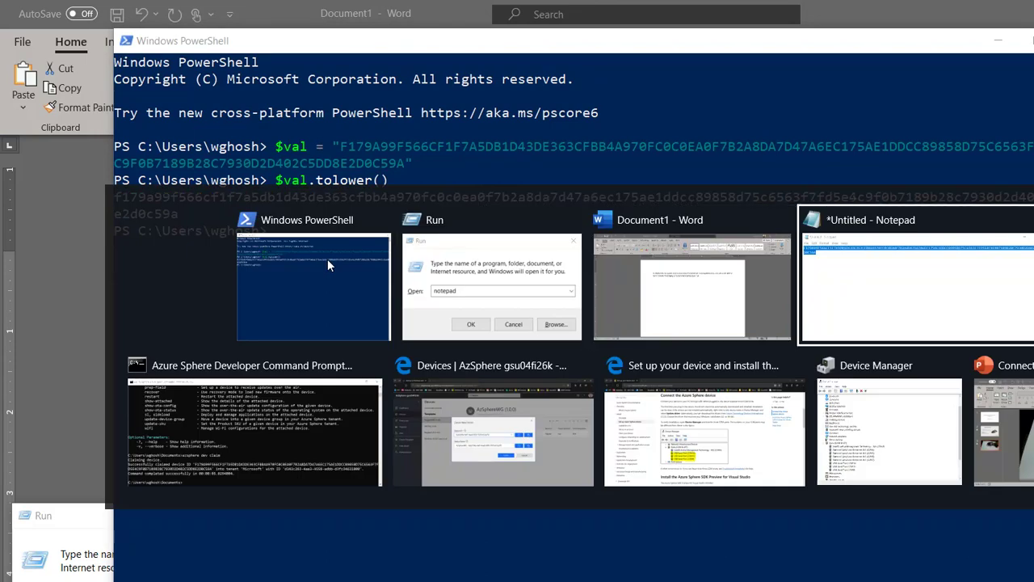
key("ctrl+v")
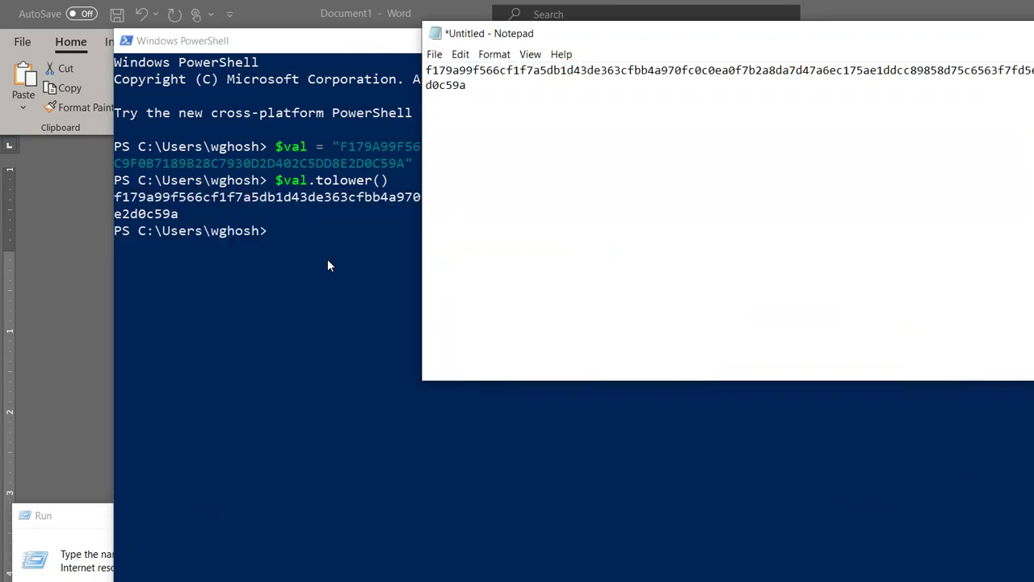
Step: Back in IoT Central, replace the generated Device ID of the new device with the lowercase device ID and create the device
key("ctrl+a")
key("alt+Tab")
key("alt+Tab")
key("alt+Tab")
key("alt+Tab")
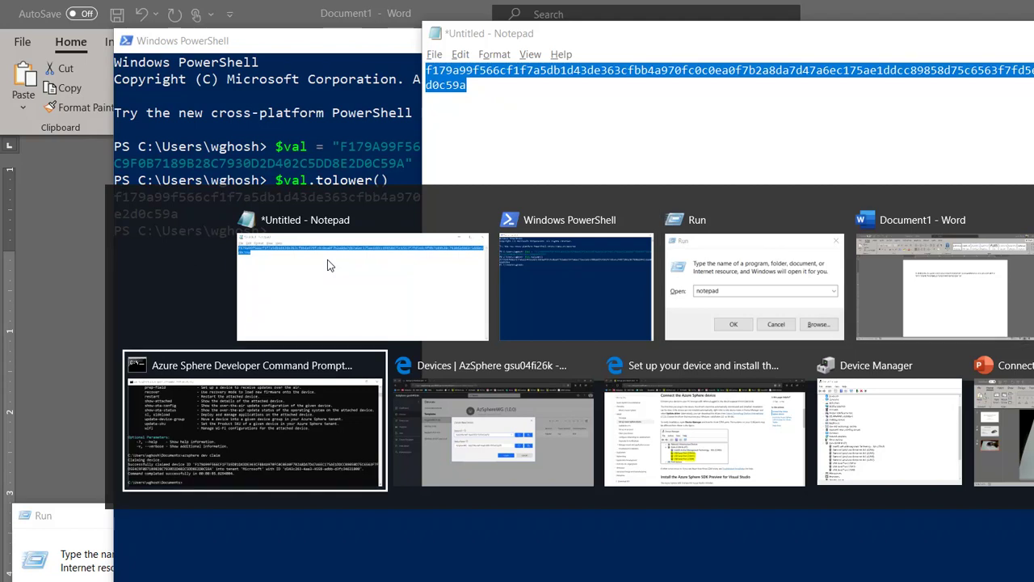
key("alt+Tab")
key("shift+Left")
key("shift+Left")
key("shift+Left")
key("shift+Left")
key("shift+Left")
key("shift+Left")
key("shift+Left")
key("shift+Left")
key("shift+Left")
key("shift+Left")
key("shift+Left")
key("shift+Left")
key("shift+Left")
key("shift+Left")
key("shift+Left")
key("shift+Left")
key("shift+Left")
key("shift+Left")
key("shift+Left")
key("shift+Left")
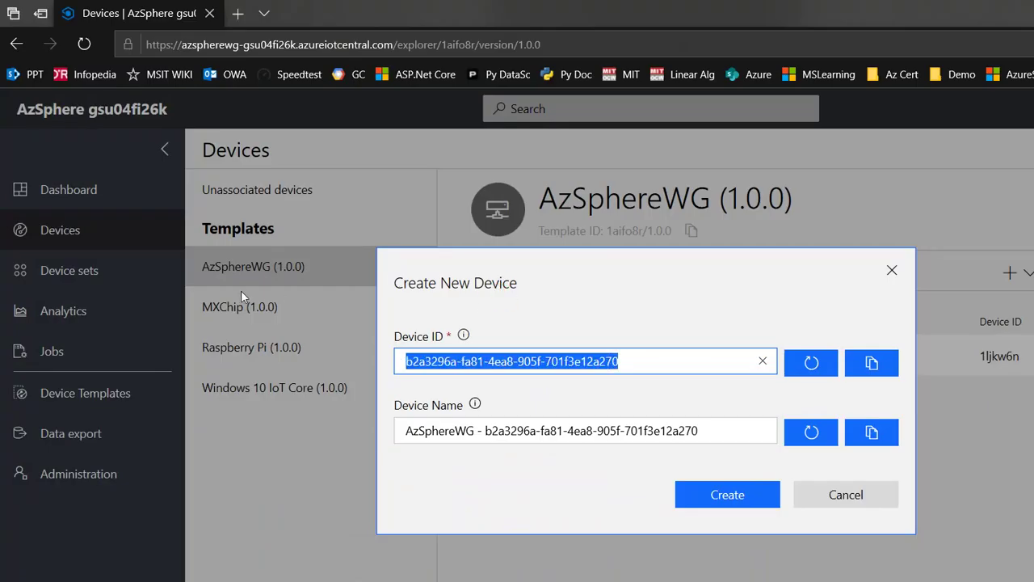
key("ctrl+v")
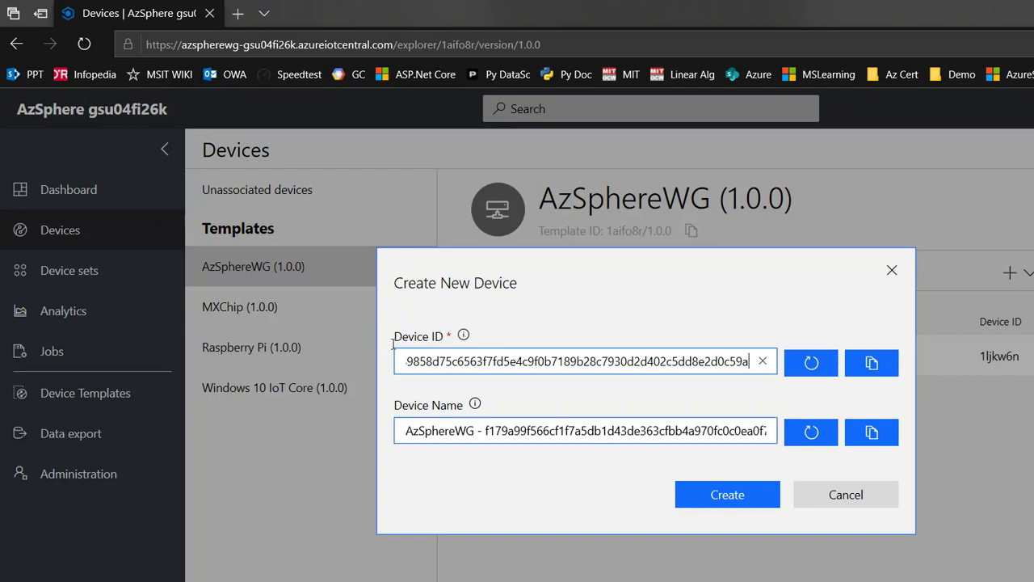
key("Return")
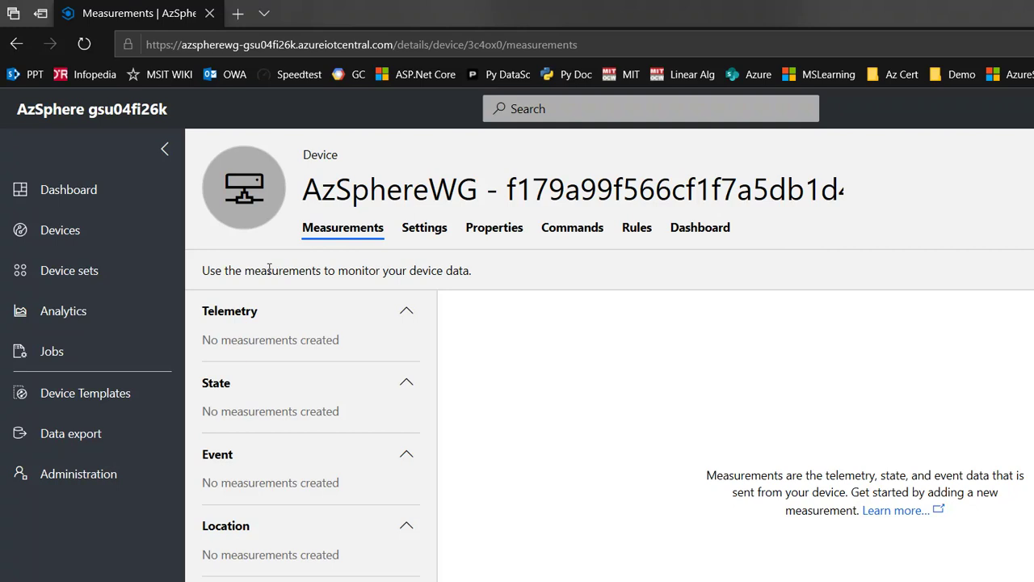
Step: Open the Device Connection administration settings and show the Certificates (X.509) credentials
left_click(81, 474)
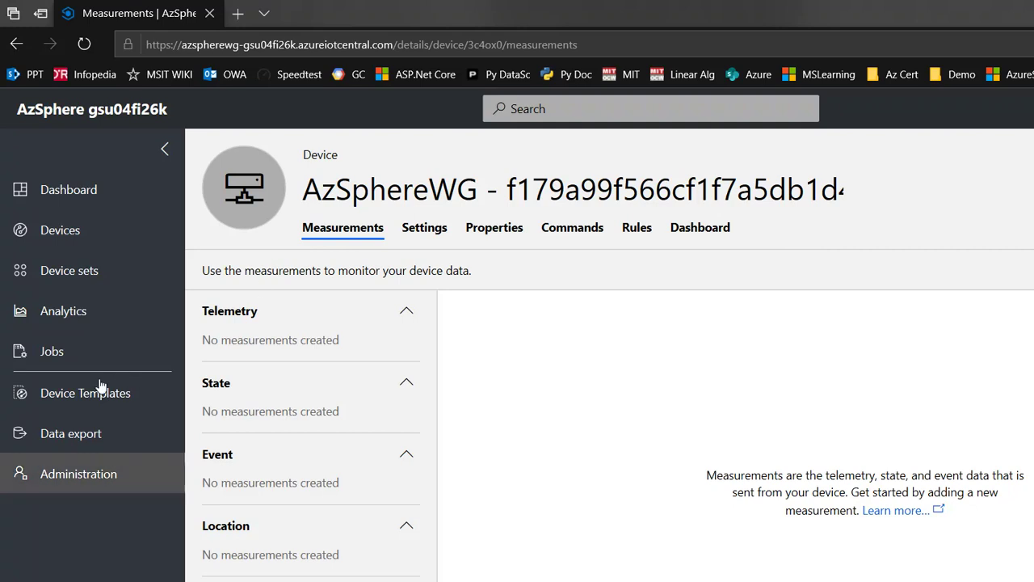
left_click(198, 391)
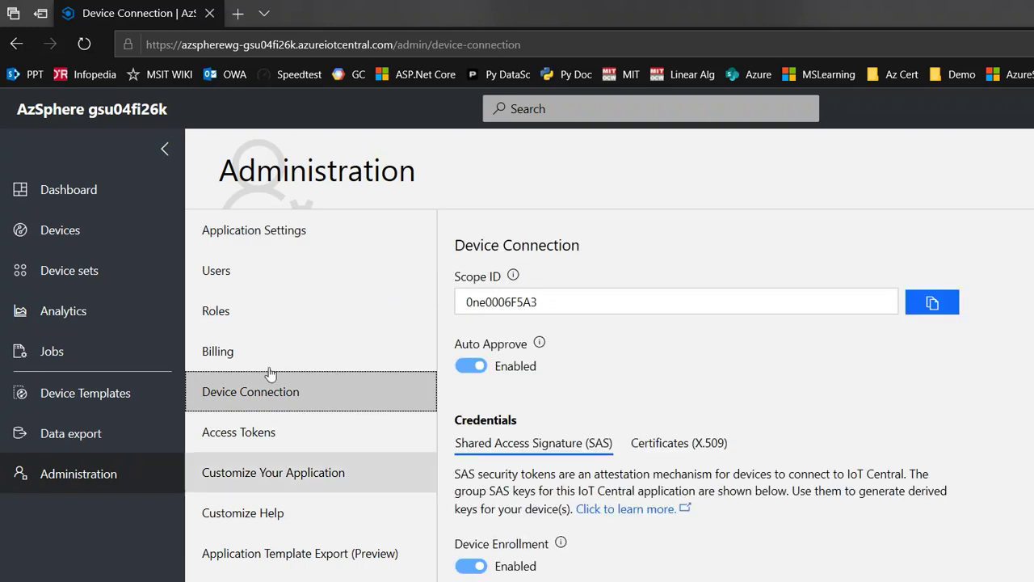
scroll(624, 269, "down", 1)
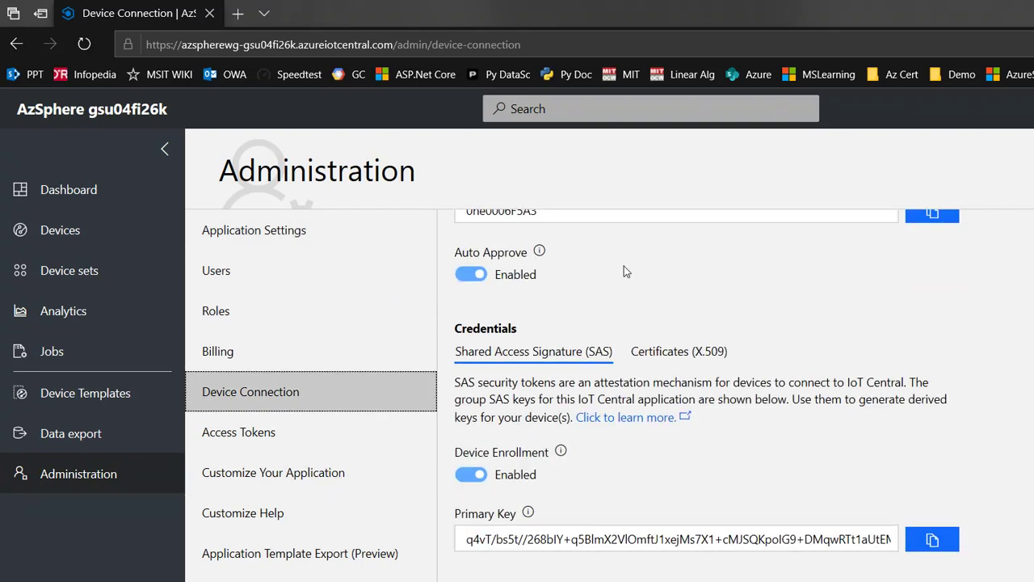
scroll(624, 271, "up", 1)
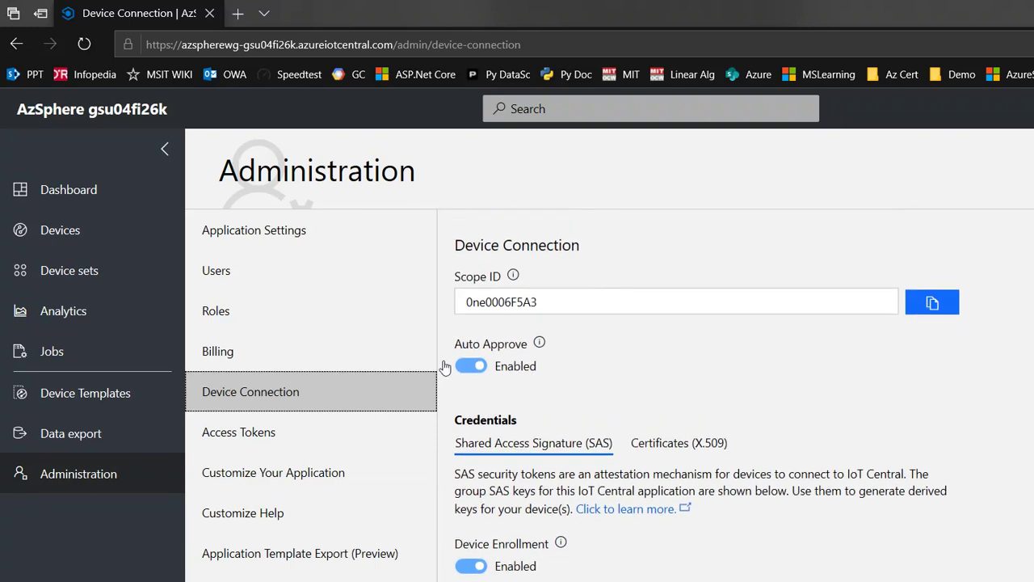
key("Tab")
key("Return")
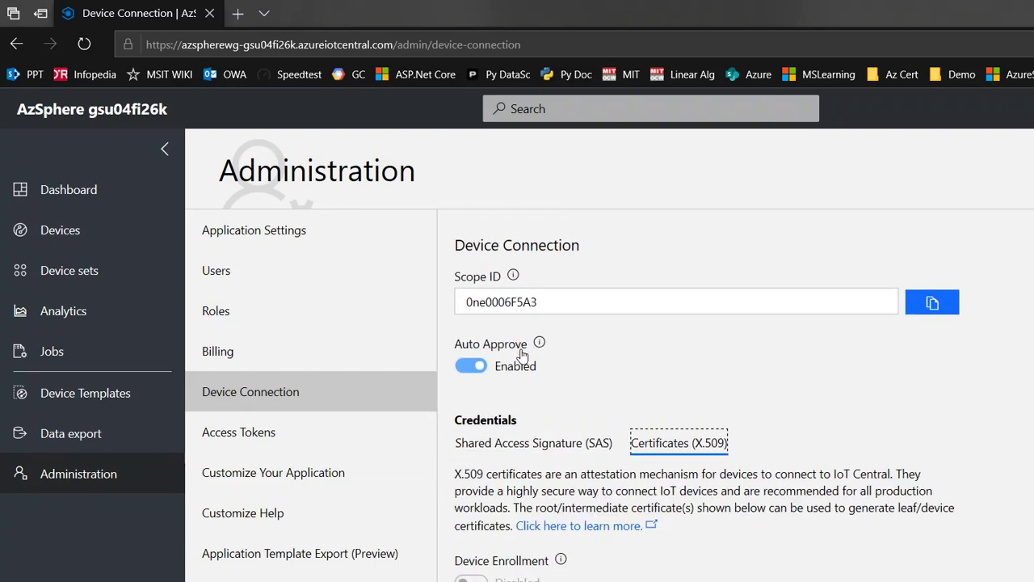
Step: Switch from the device connection settings to the Azure Sphere Developer Command Prompt Preview
scroll(521, 354, "down", 1)
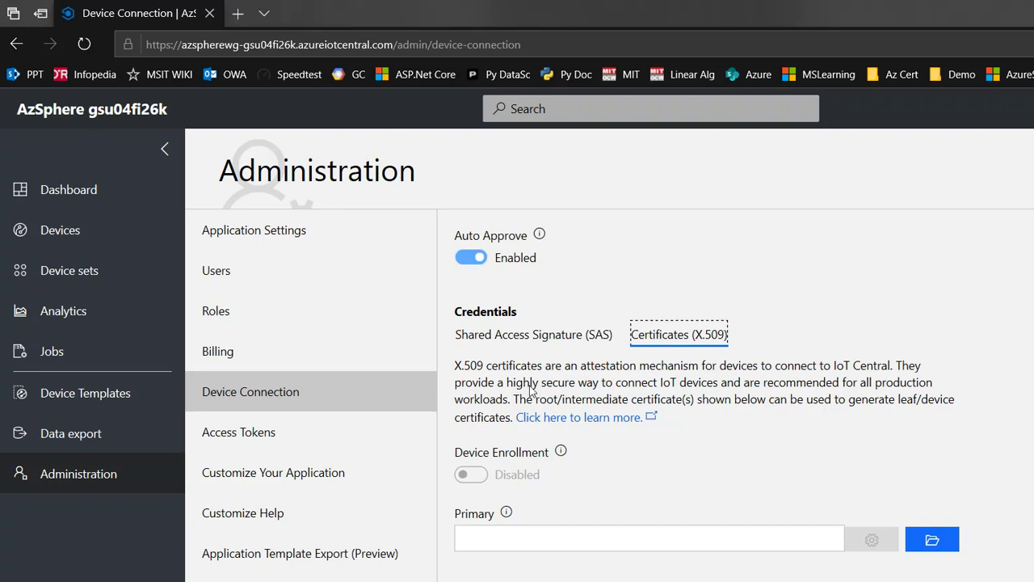
key("alt+Tab")
key("alt+Tab")
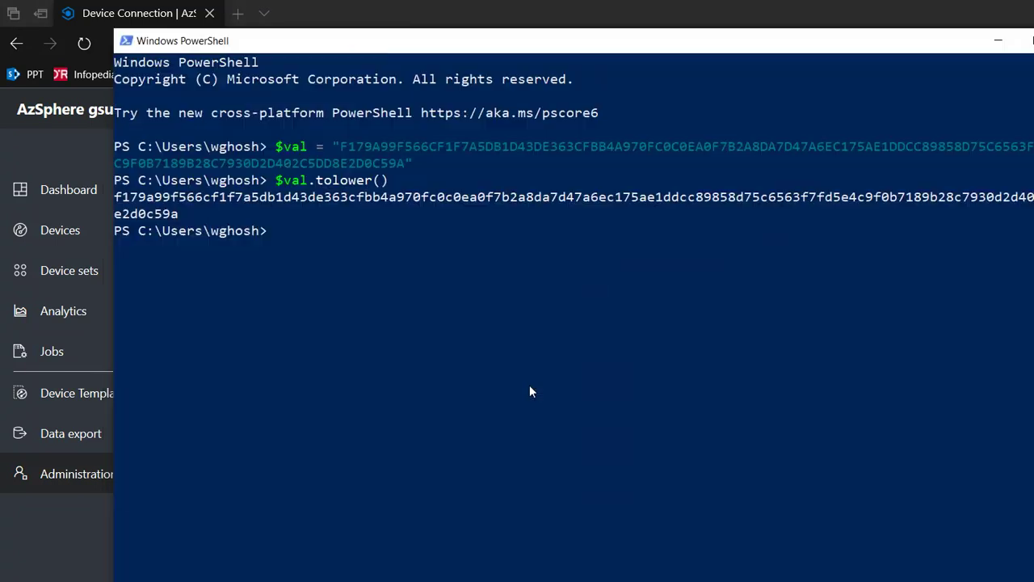
key("alt+Tab")
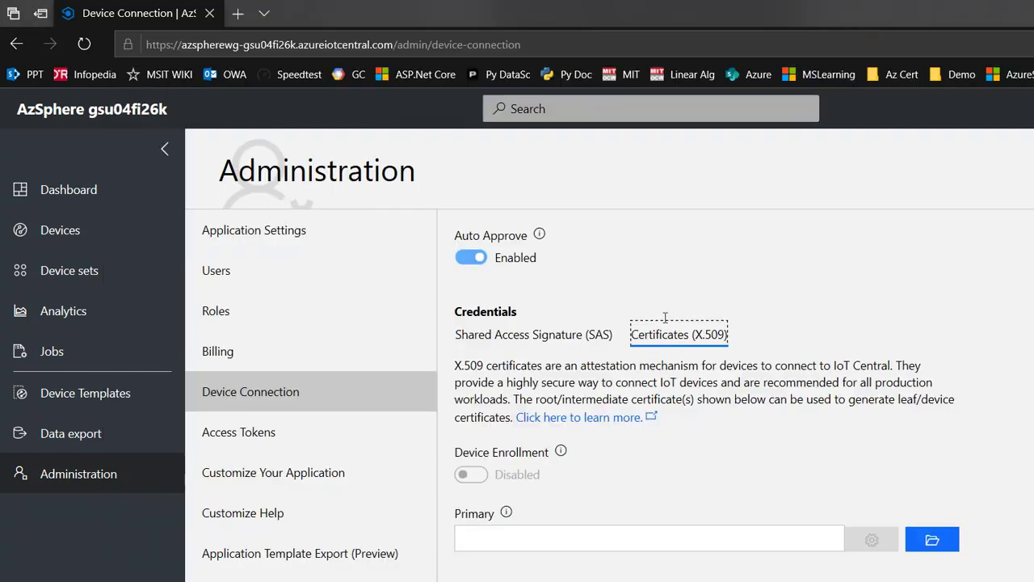
key("alt+Tab")
key("alt+Tab")
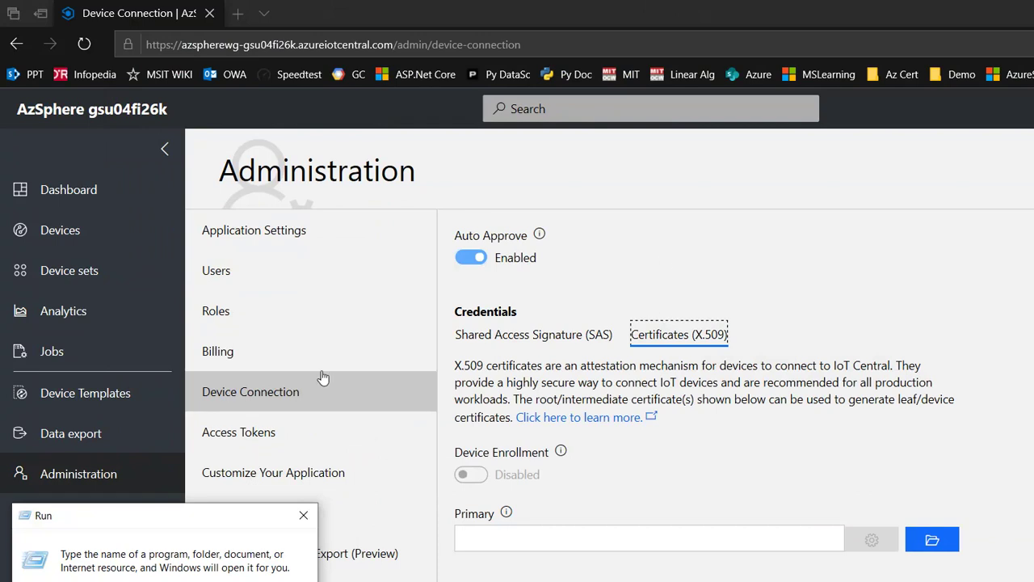
left_click(247, 406)
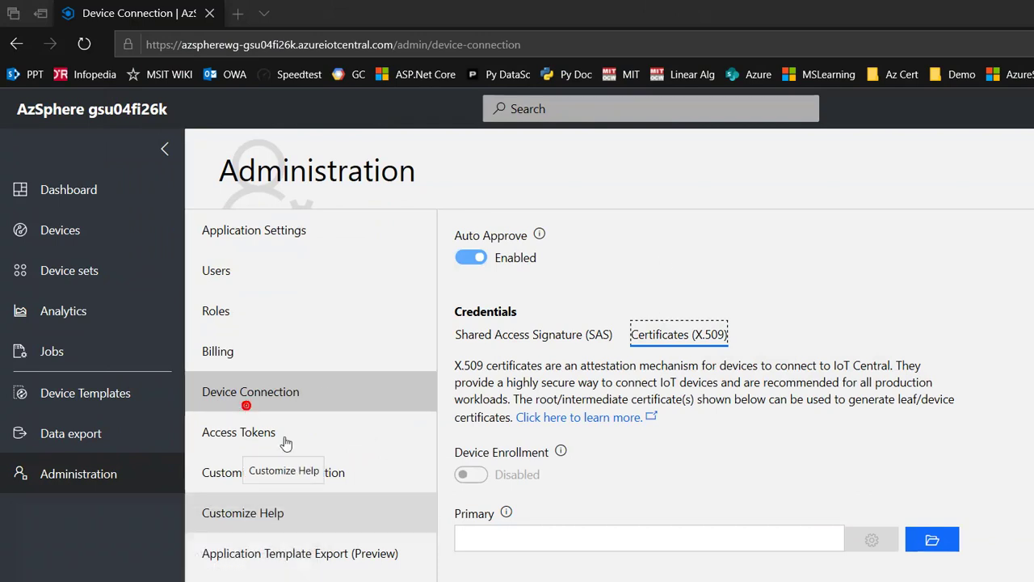
left_click(704, 575)
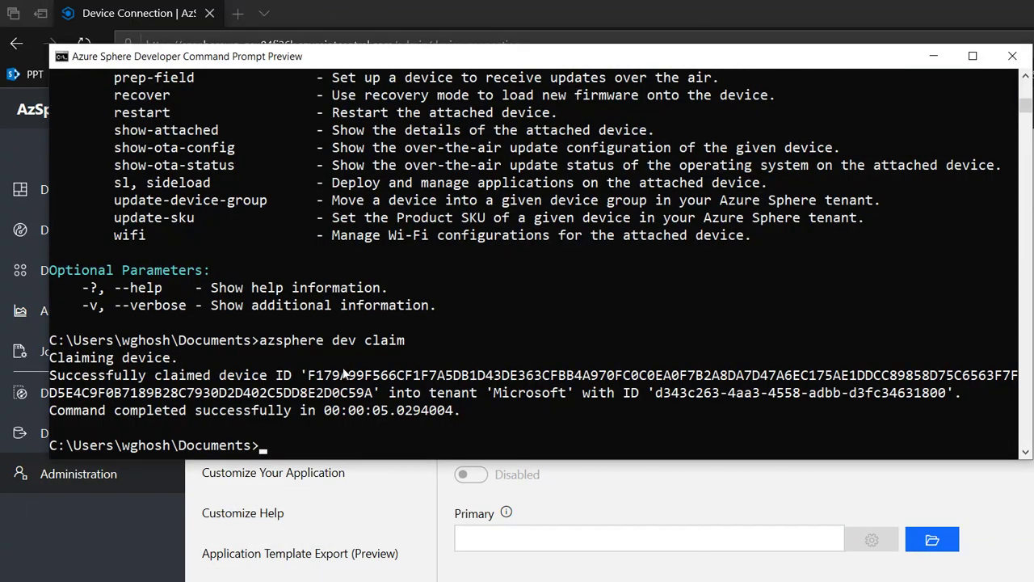
Step: Review the available device operations and list the attached device's Wi-Fi configuration with azsphere dev wifi list
scroll(343, 373, "up", 2)
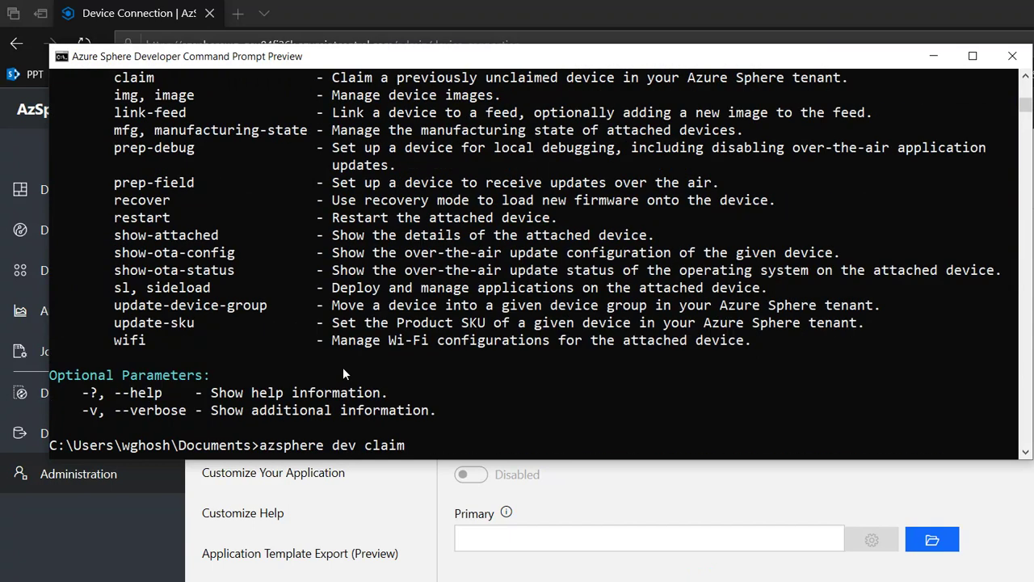
key("Return")
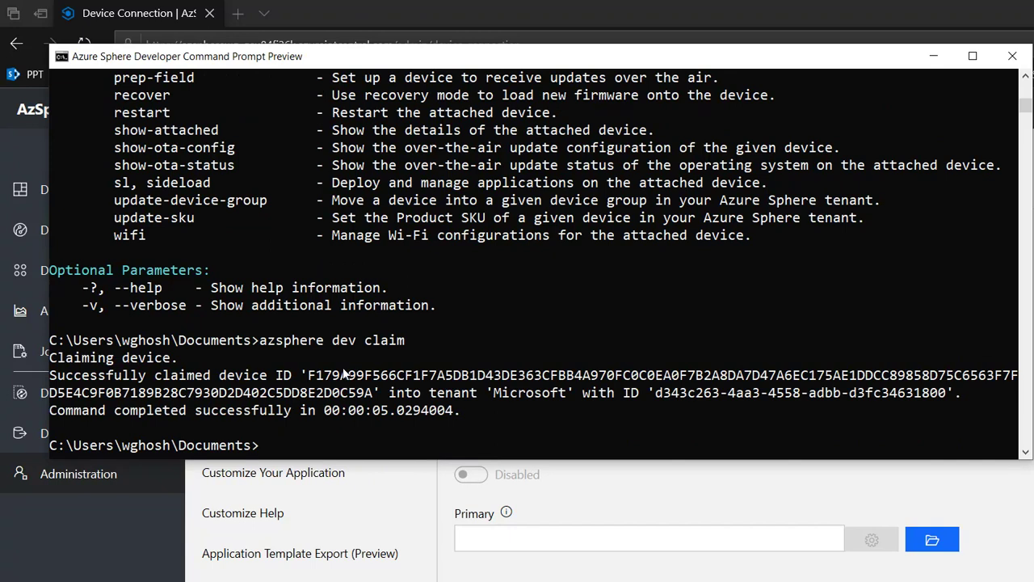
scroll(343, 369, "down", 1)
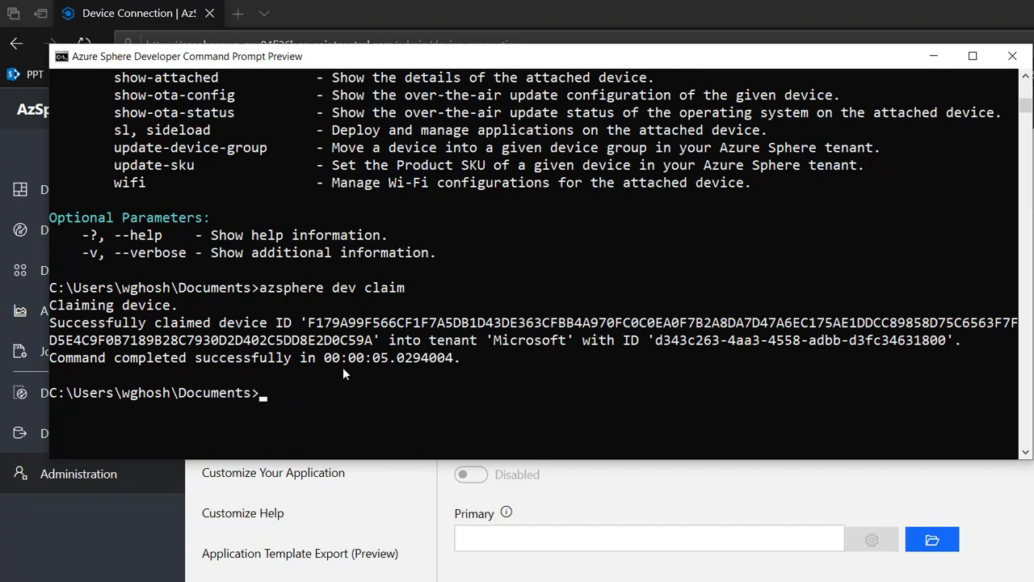
scroll(342, 368, "up", 4)
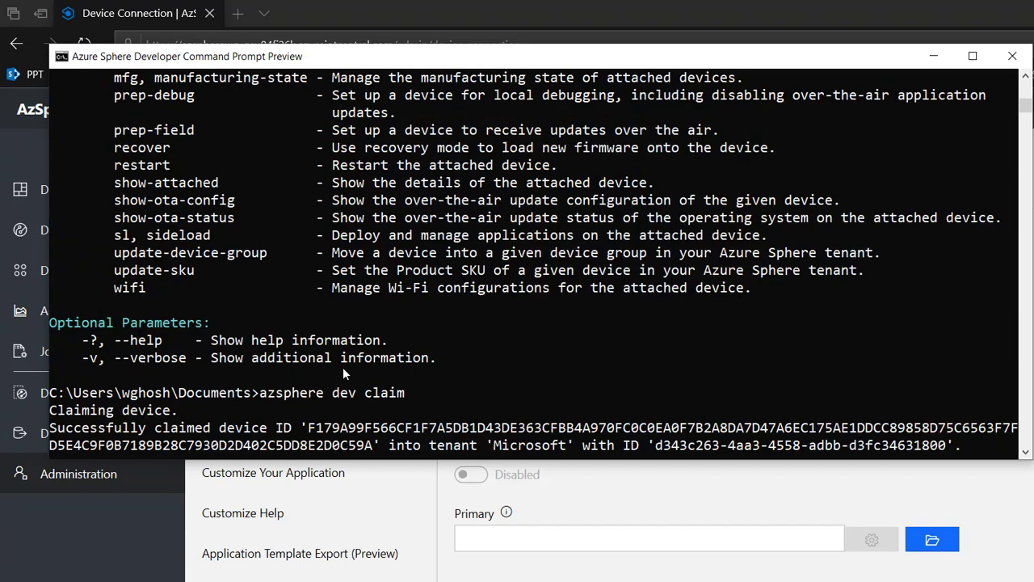
scroll(343, 373, "up", 2)
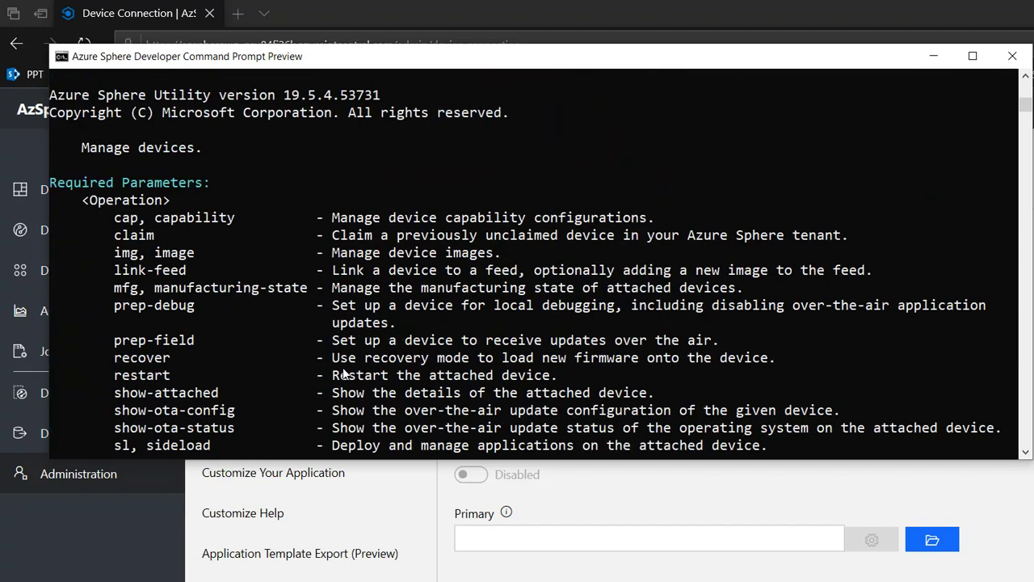
scroll(344, 374, "down", 6)
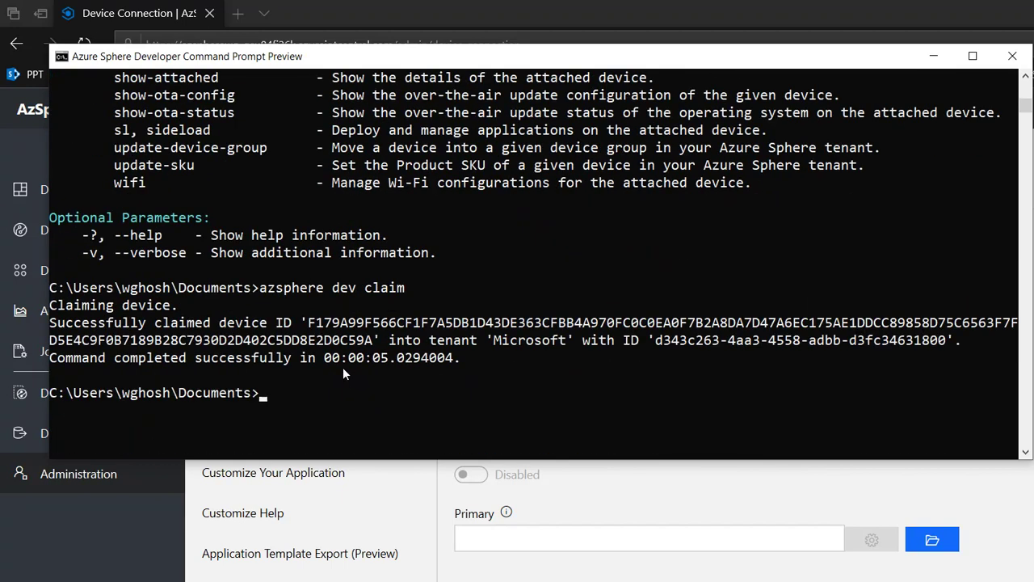
key("Up")
key("BackSpace")
key("BackSpace")
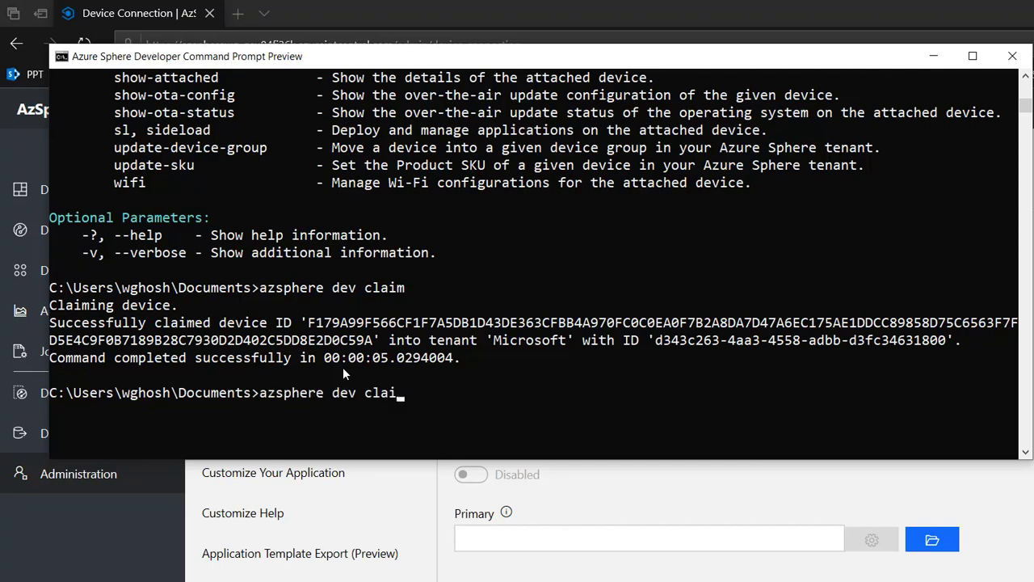
key("BackSpace")
key("BackSpace")
type("wifi list")
key("Return")
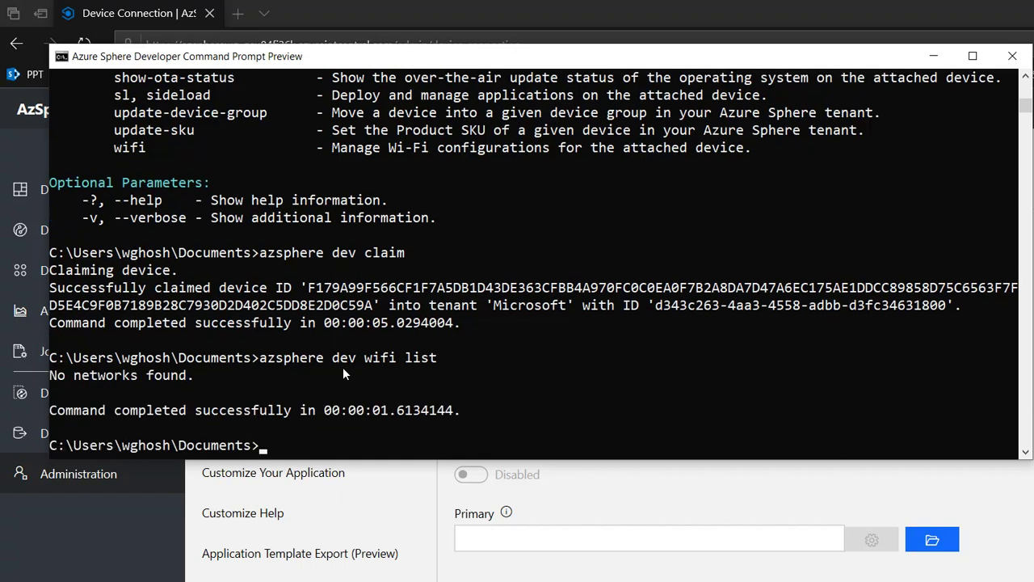
Step: Show the help for the Wi-Fi operations with azsphere dev wifi --help
key("Up")
key("BackSpace")
key("BackSpace")
key("BackSpace")
key("BackSpace")
type("--h")
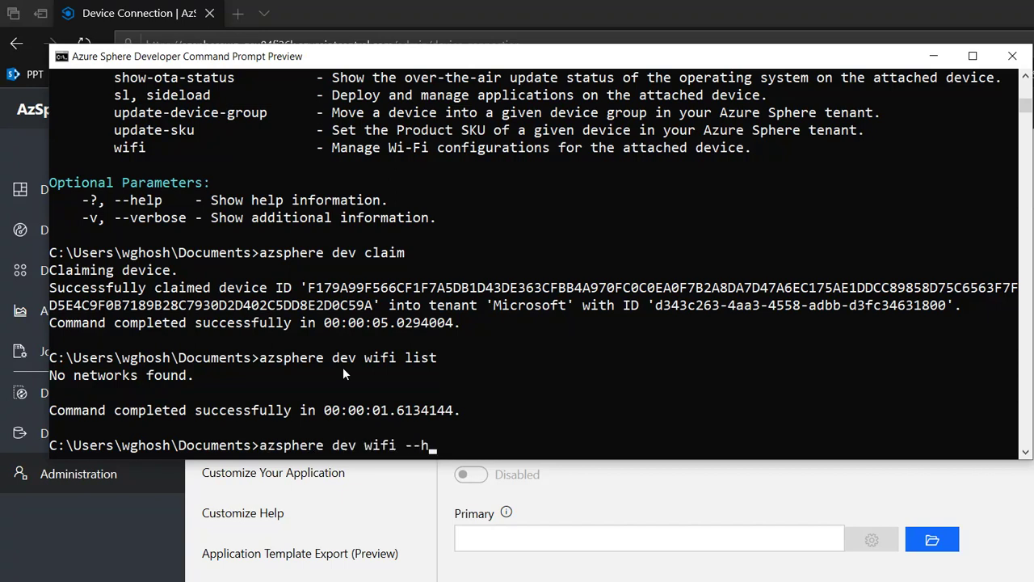
type("elp")
key("Return")
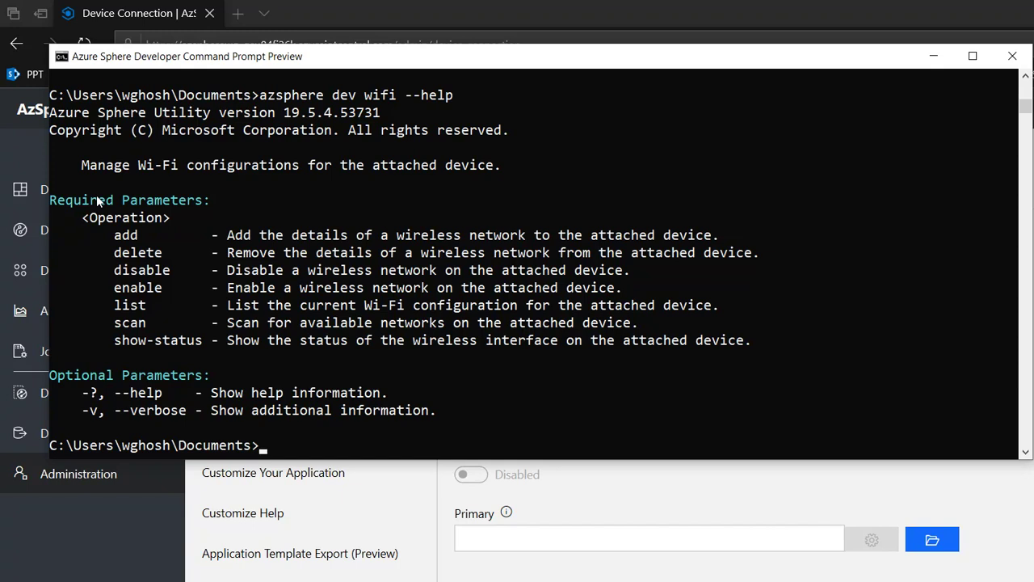
Step: Run azsphere dev wifi add without arguments to show its required and optional parameters
key("Up")
key("BackSpace")
key("BackSpace")
key("BackSpace")
key("BackSpace")
key("BackSpace")
key("BackSpace")
type("ass")
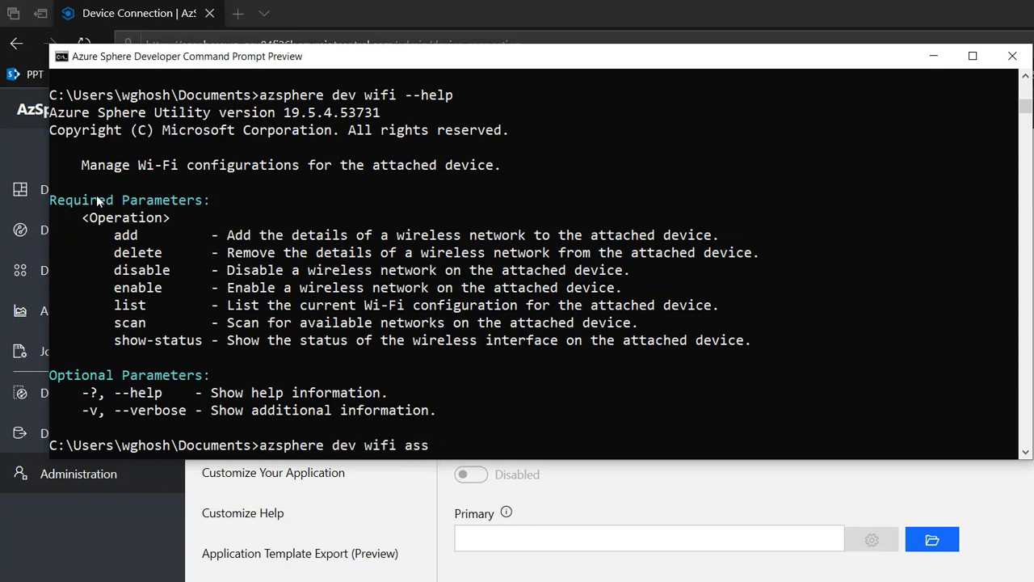
key("BackSpace")
key("BackSpace")
type("dd")
key("Return")
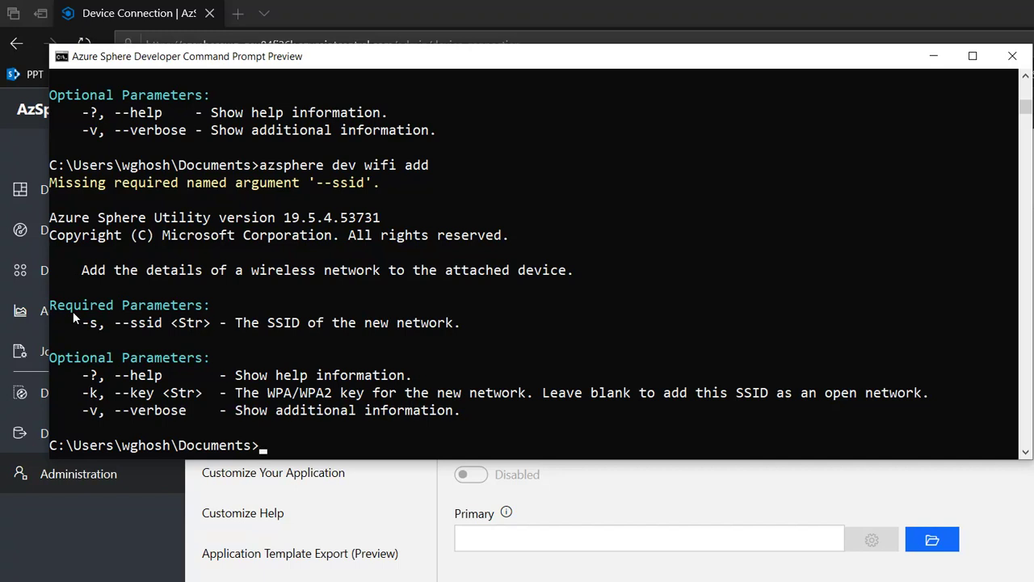
Step: Add the wireless network's SSID to the attached device with azsphere dev wifi add -s, and clear the console with cls
key("Up")
type("-s")
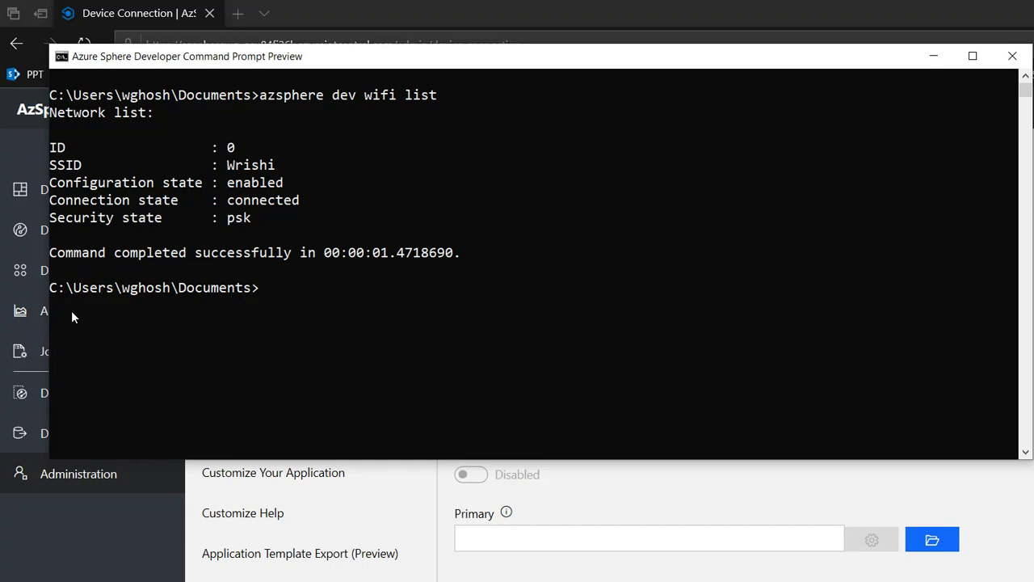
type("cls")
key("Return")
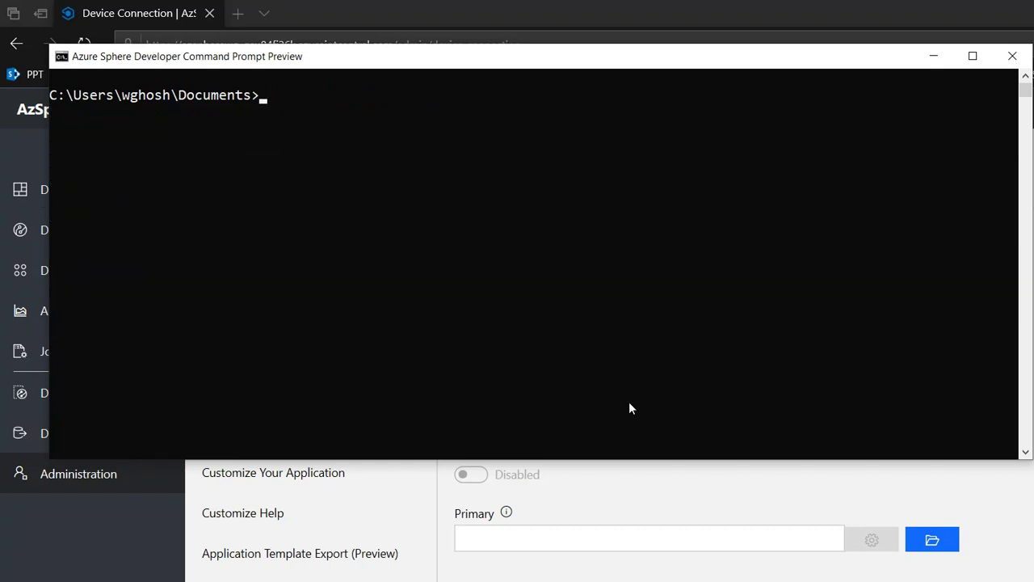
Step: Run azsphere tenant to show the tenant operations and examine the two certificate download entries
key("alt+Tab")
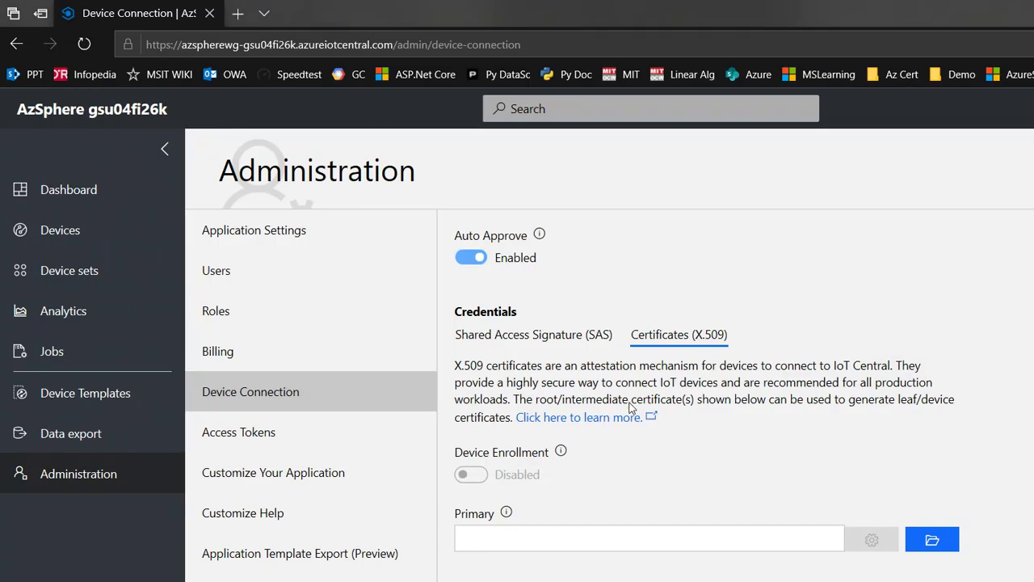
key("alt+Tab")
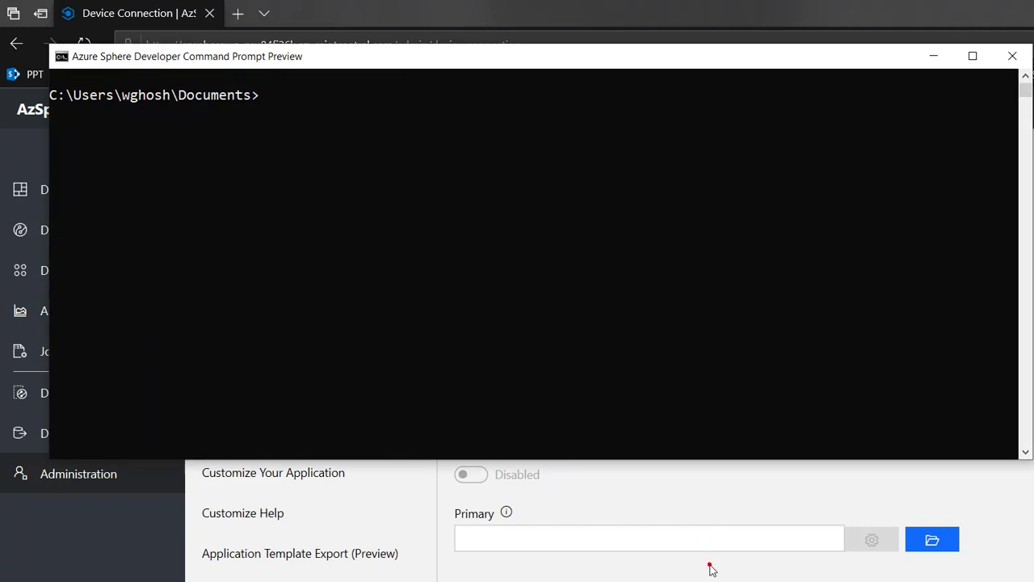
type("a")
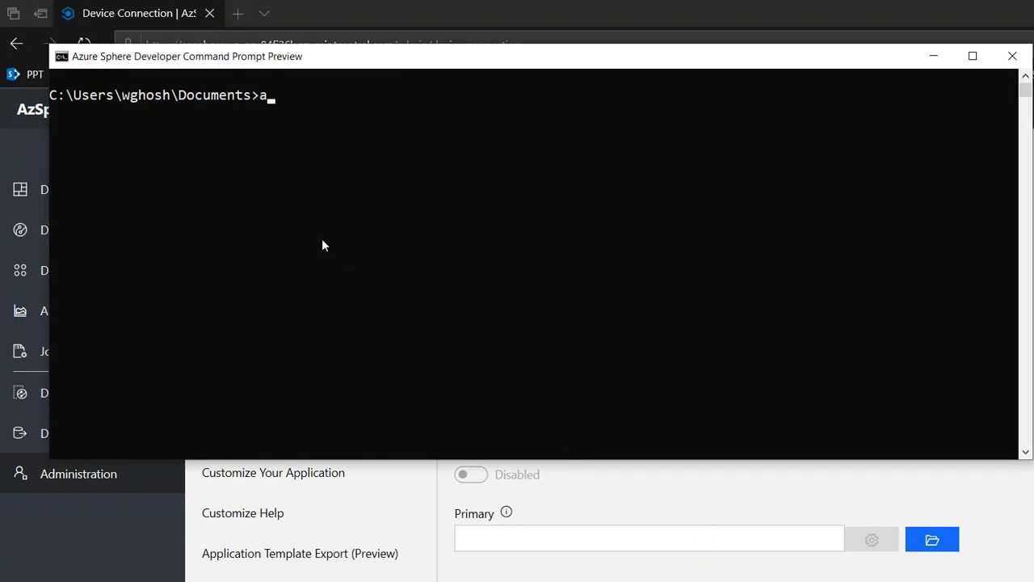
type("zsphere tenant")
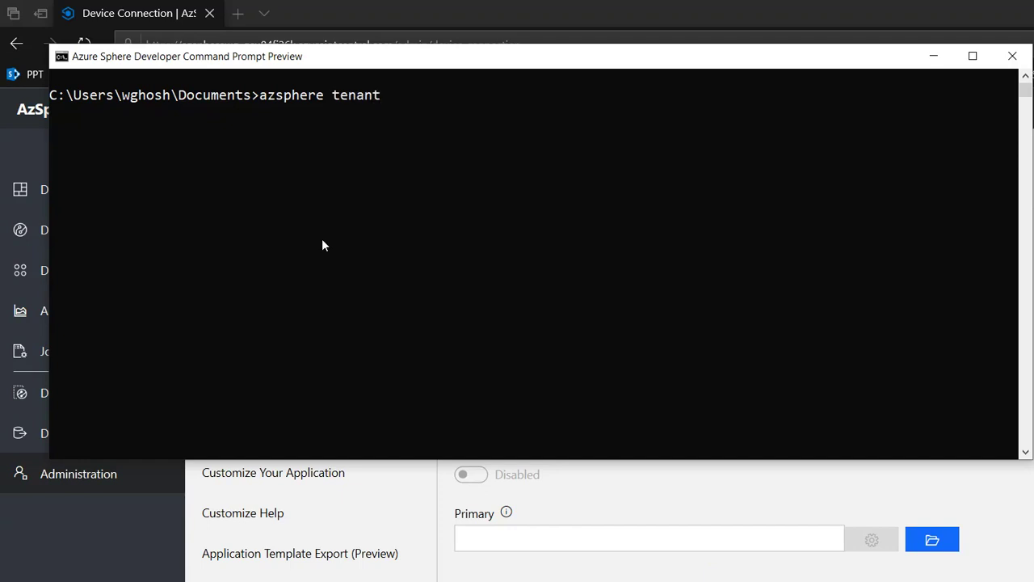
key("Return")
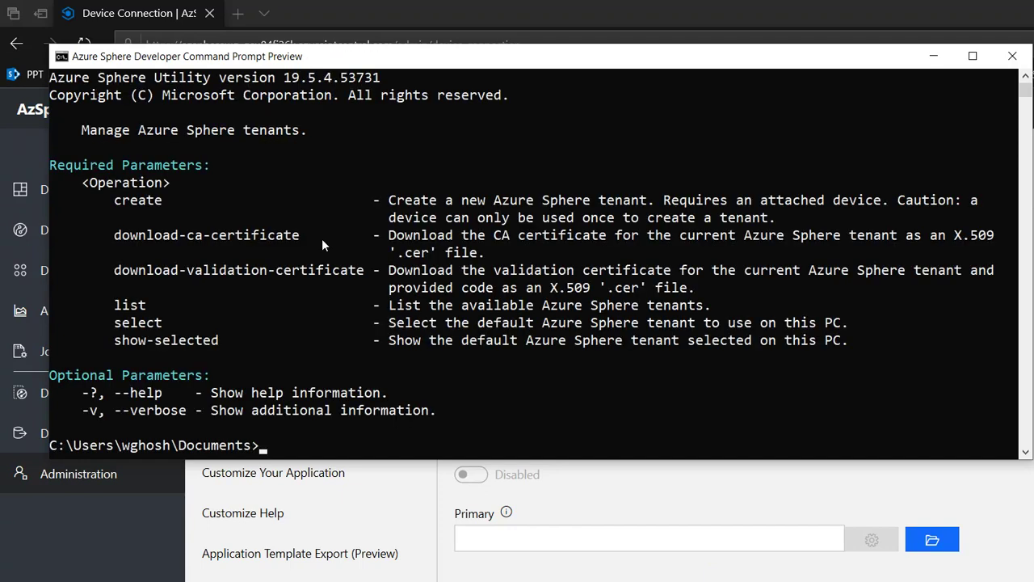
left_click_drag(93, 188, 235, 194)
left_click_drag(94, 216, 286, 212)
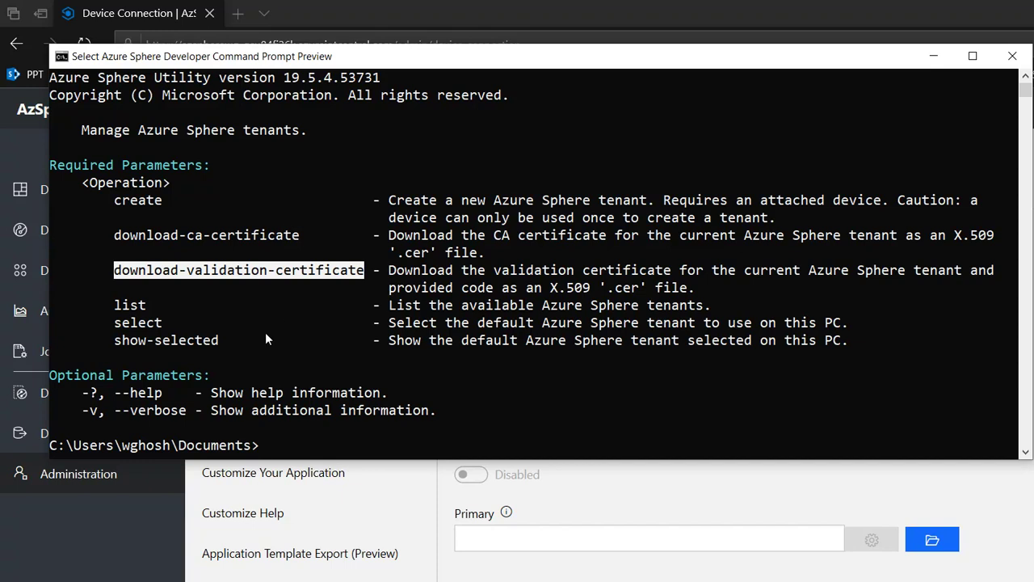
left_click(257, 355)
left_click(241, 362)
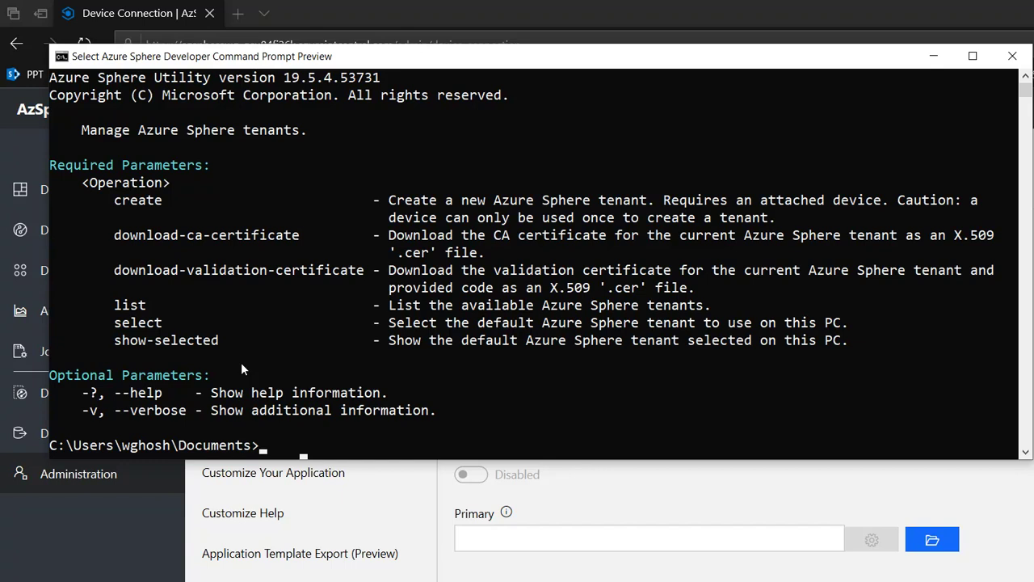
Step: Change to the D: drive, create a directory named tempv and make it the current directory
type("D:")
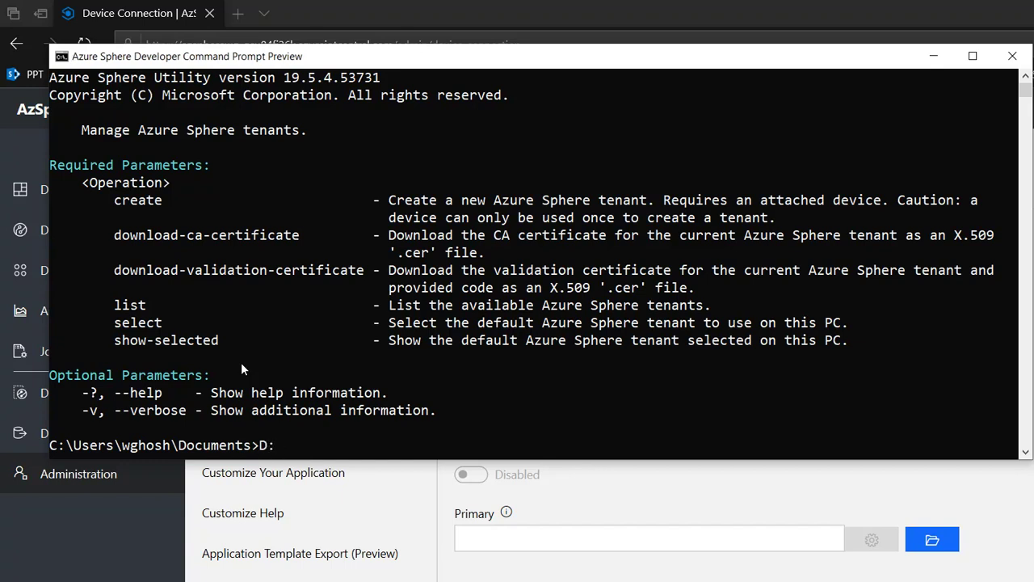
key("Return")
type("mkdir ")
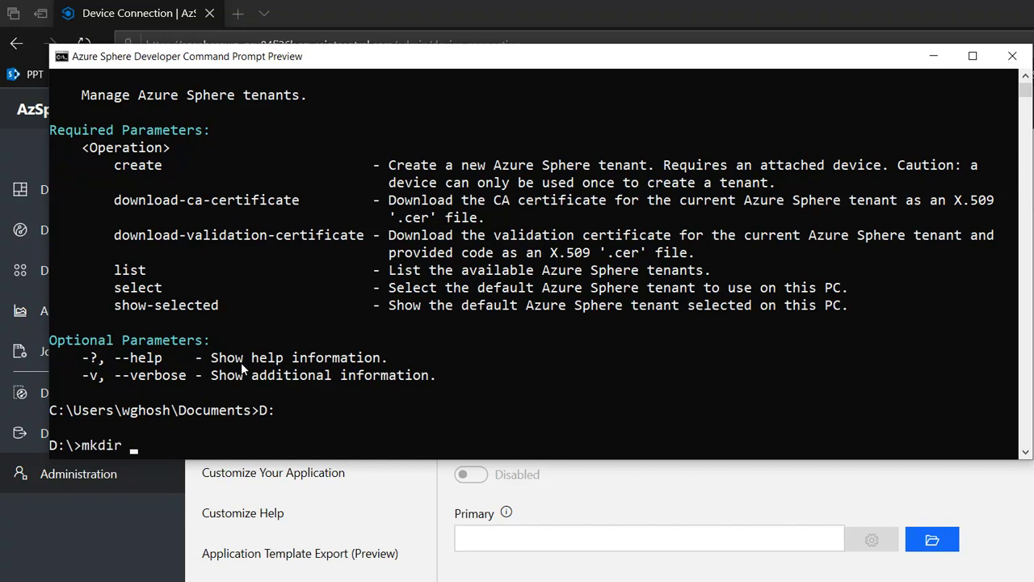
type("tempv")
key("Return")
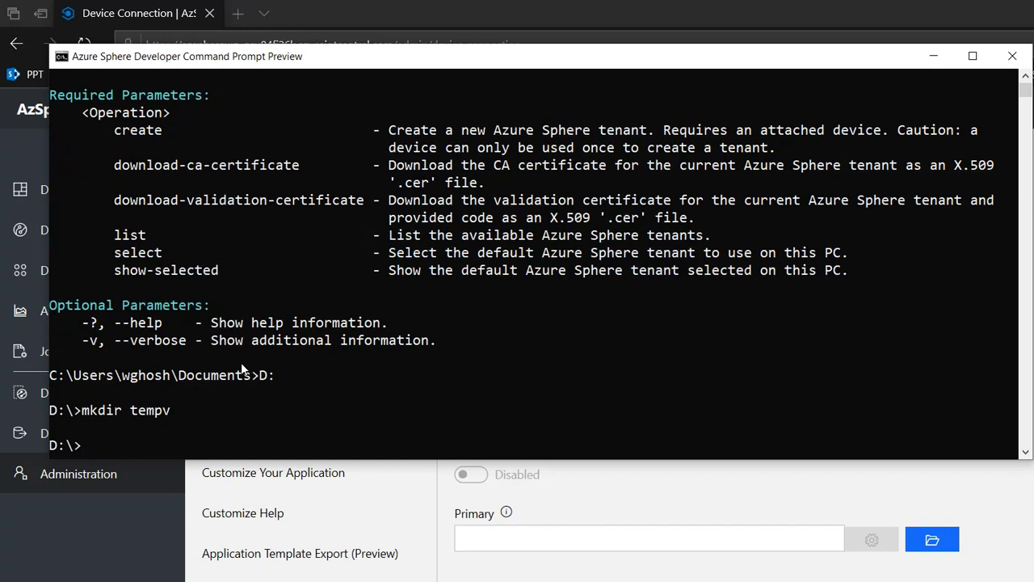
type("cd tempv")
key("Return")
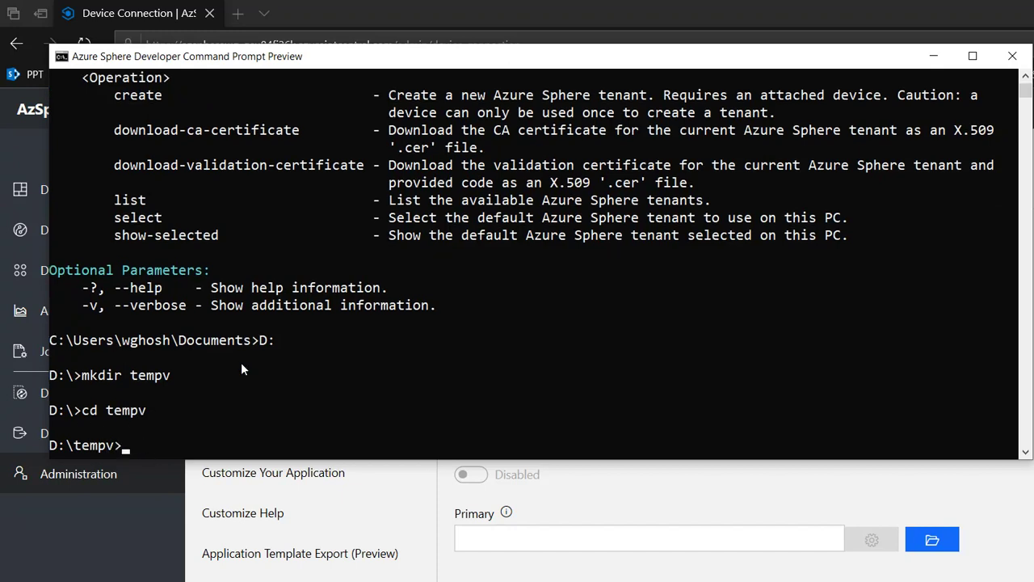
Step: Run azsphere tenant again from D:\tempv to display its operations
key("Up")
key("Up")
key("Up")
key("Up")
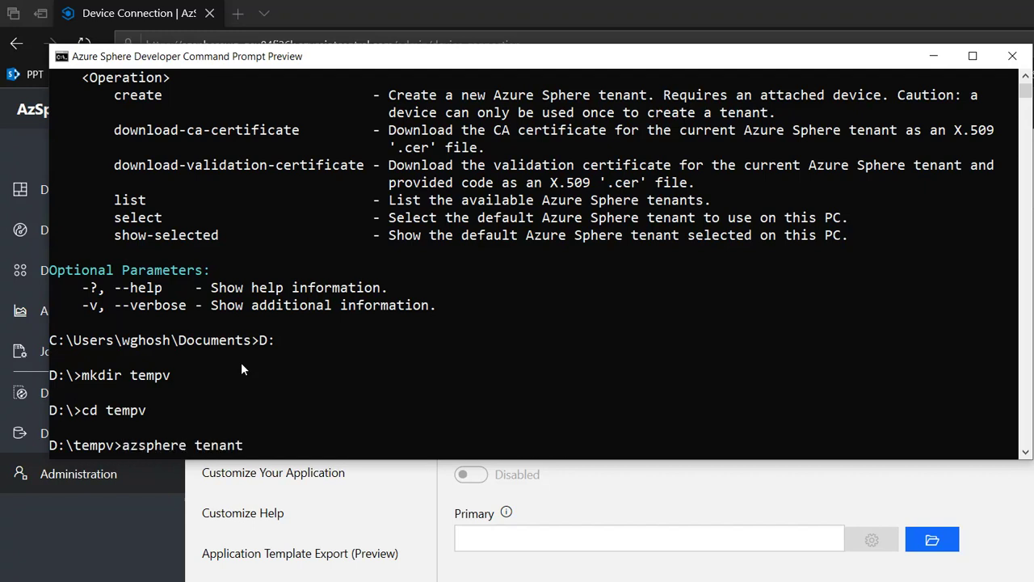
key("Return")
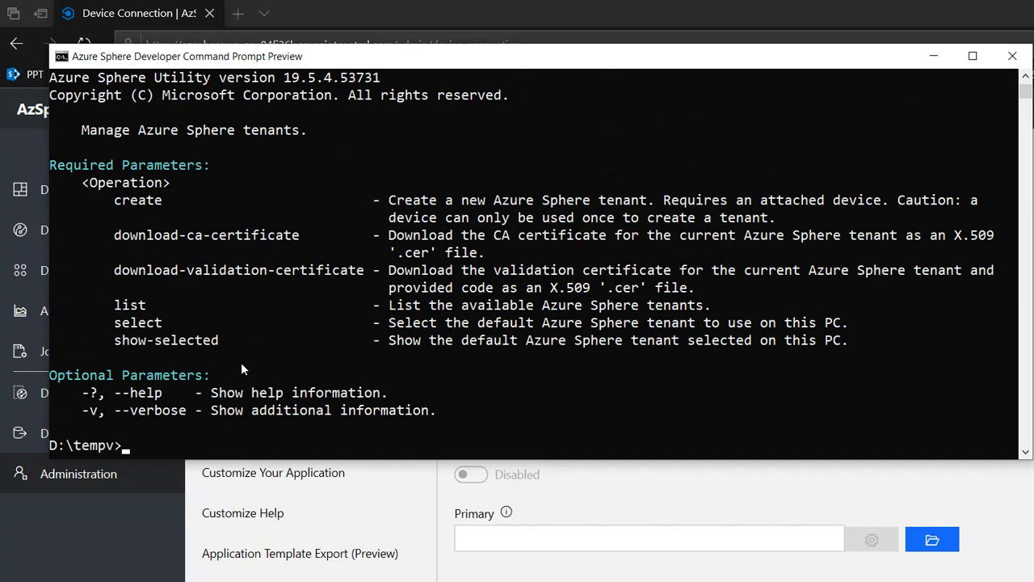
Step: Run azsphere tenant download-ca-certificate --help and examine the required output parameter and its file extension
key("Up")
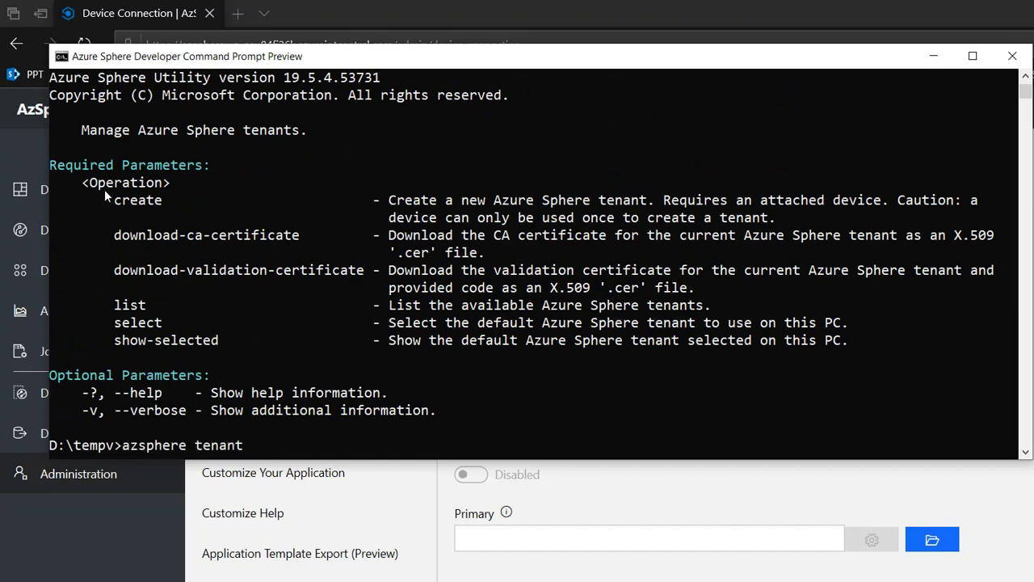
left_click_drag(114, 235, 300, 235)
key("super+c")
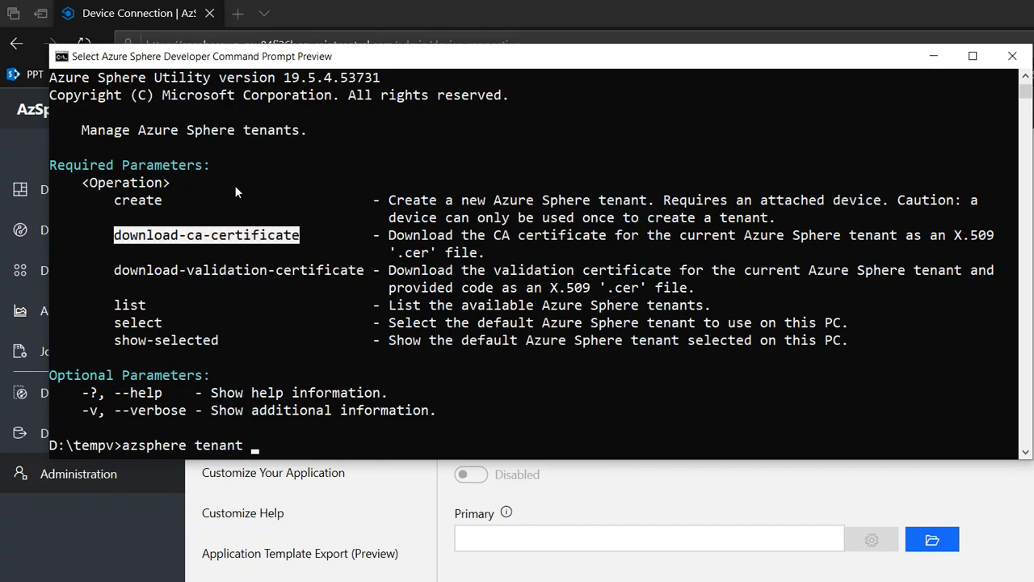
right_click(236, 191)
right_click(263, 355)
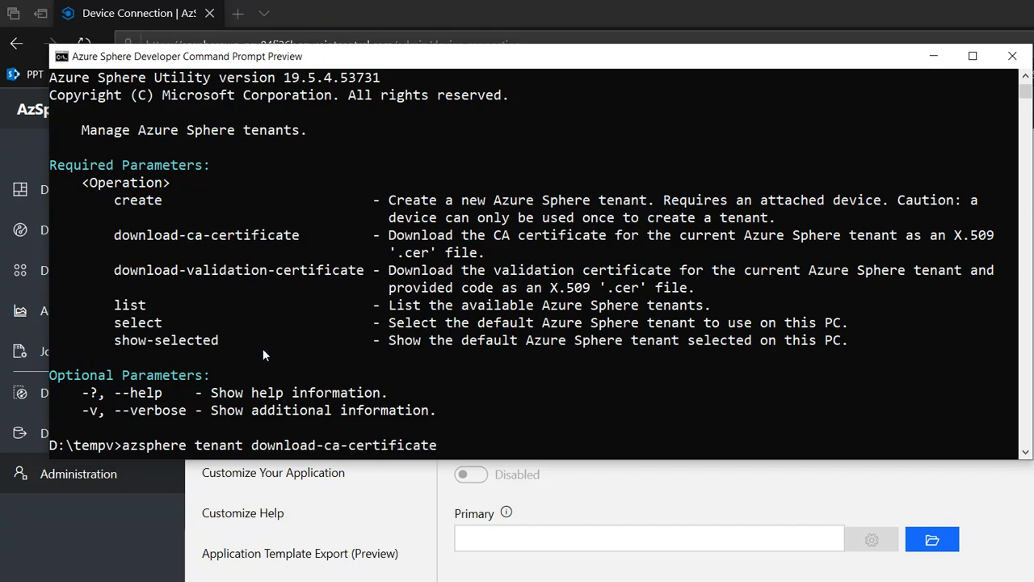
type("--help")
key("Return")
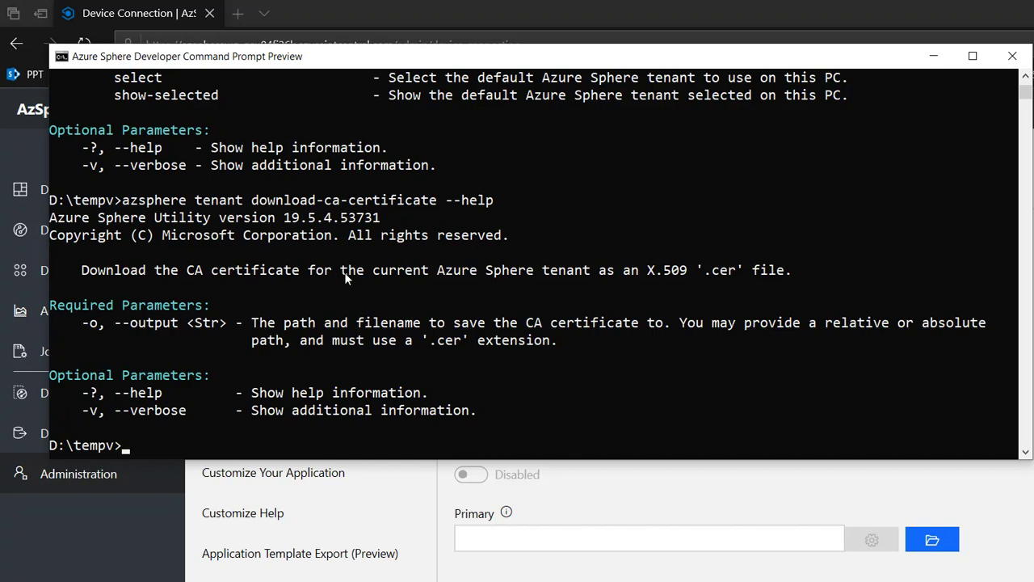
key("ctrl+m")
key("shift+Right")
key("shift+Right")
key("shift+Right")
key("shift+Right")
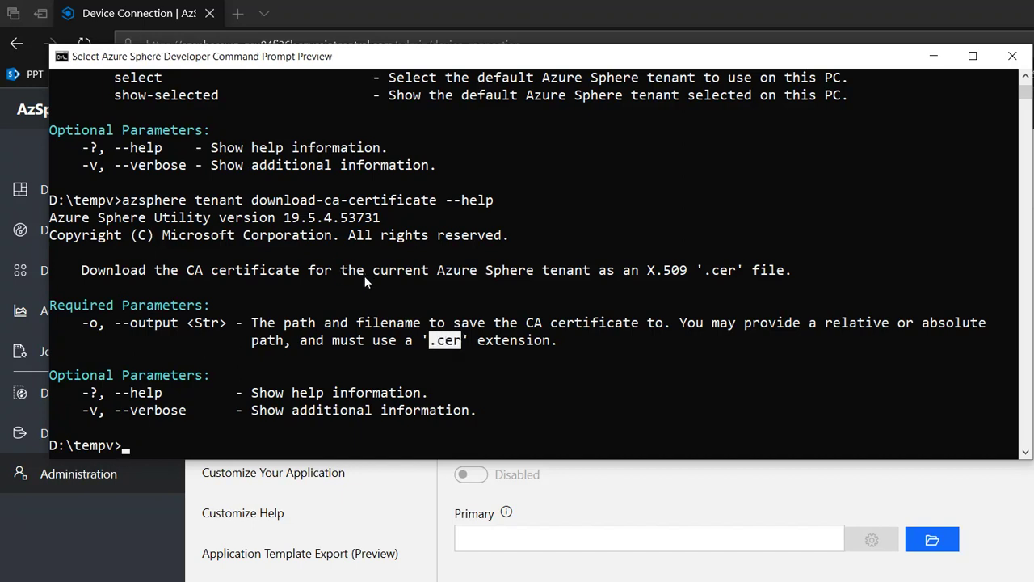
key("Return")
Step: Download the tenant's CA certificate with azsphere tenant download-ca-certificate -o CACert.cer
key("Up")
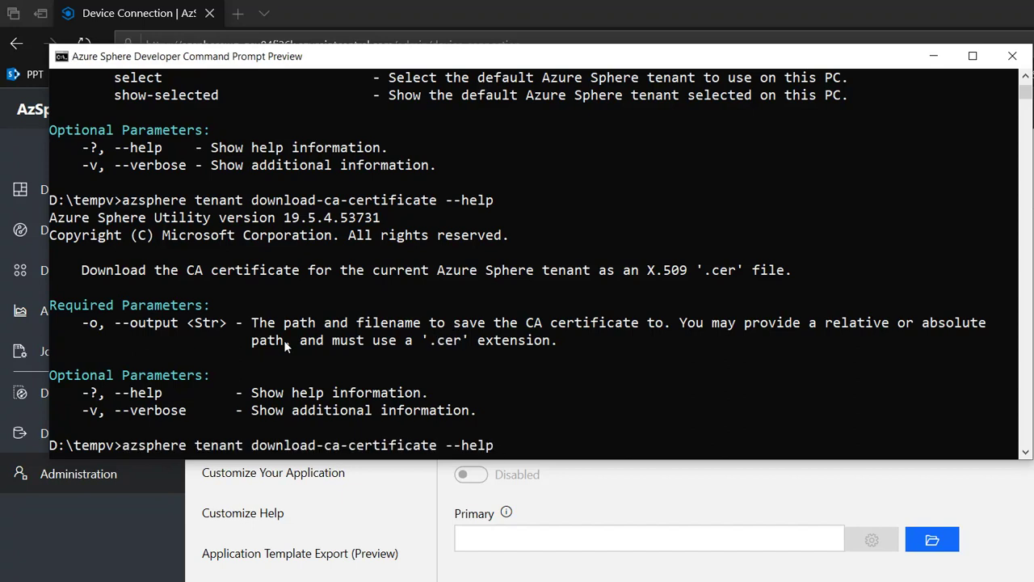
key("BackSpace")
key("BackSpace")
key("BackSpace")
key("BackSpace")
key("BackSpace")
type("o CACert.cer")
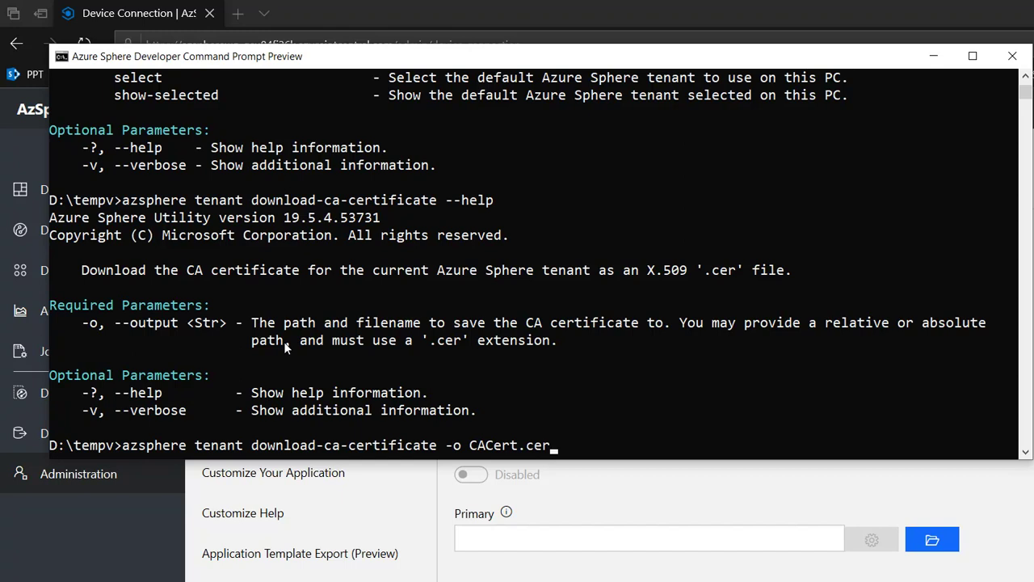
key("Return")
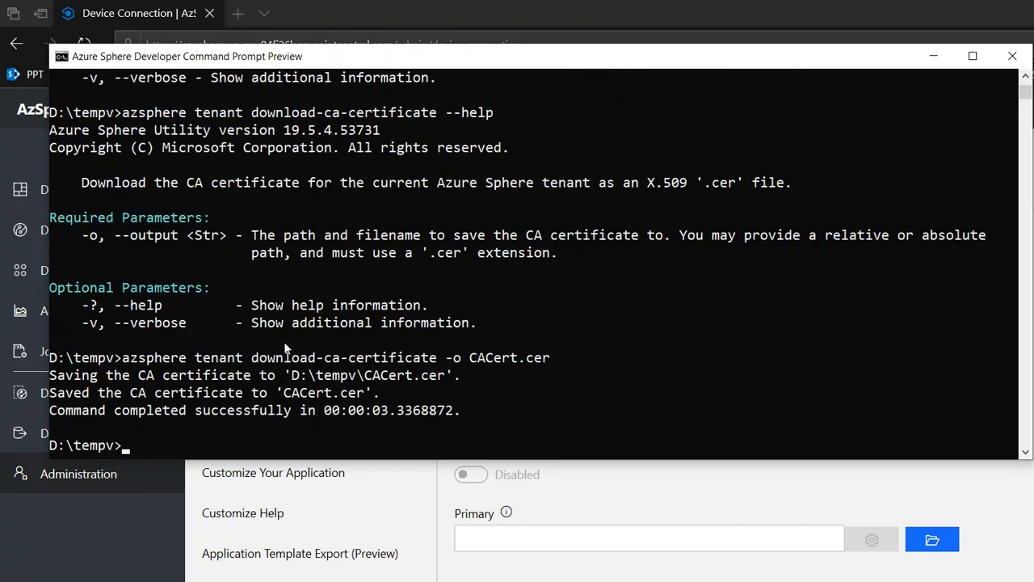
Step: List the files in D:\tempv with ls and check for the downloaded CA certificate
type("ls")
key("Return")
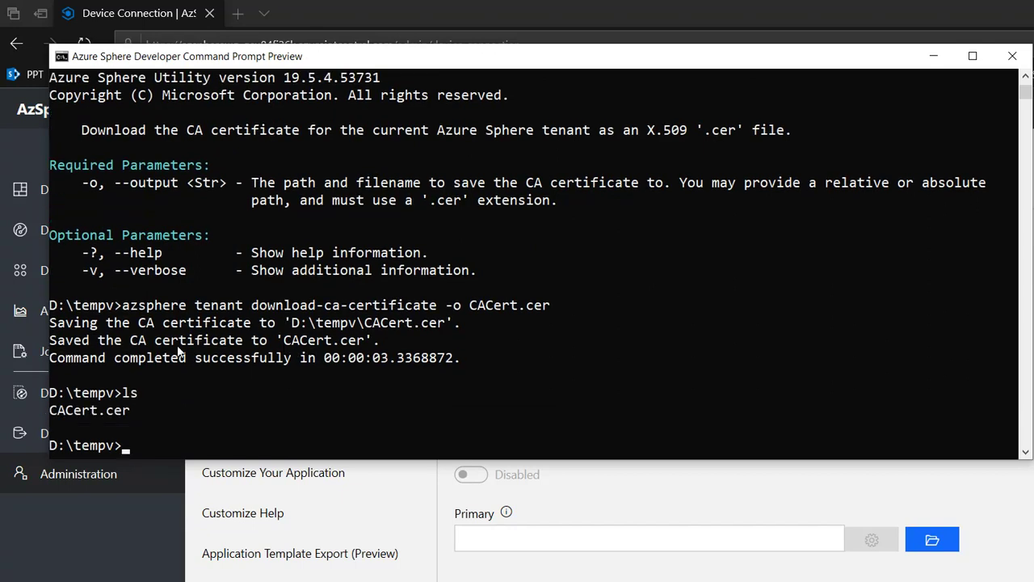
left_click_drag(146, 410, 57, 410)
left_click_drag(48, 334, 45, 333)
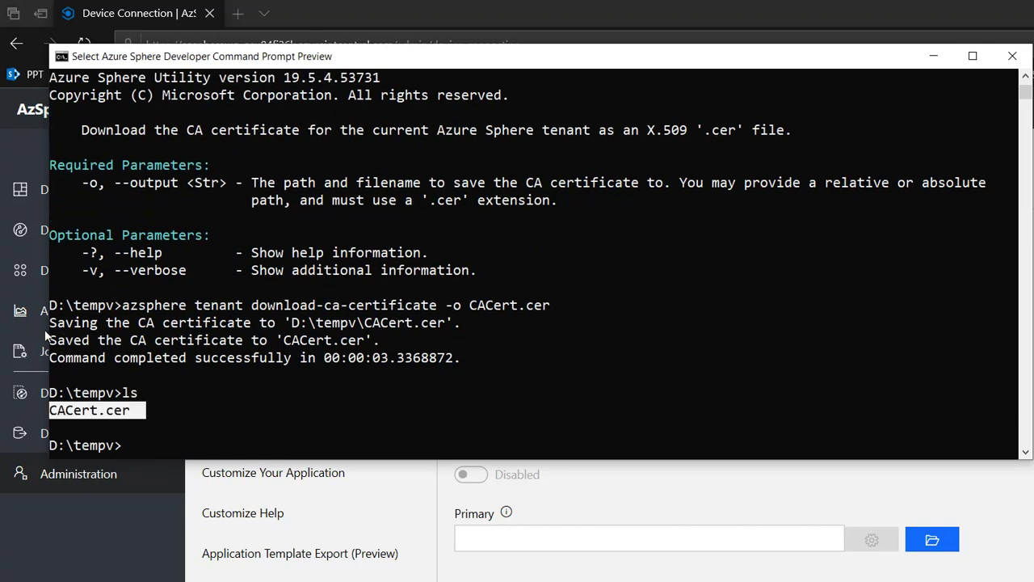
key("ctrl+c")
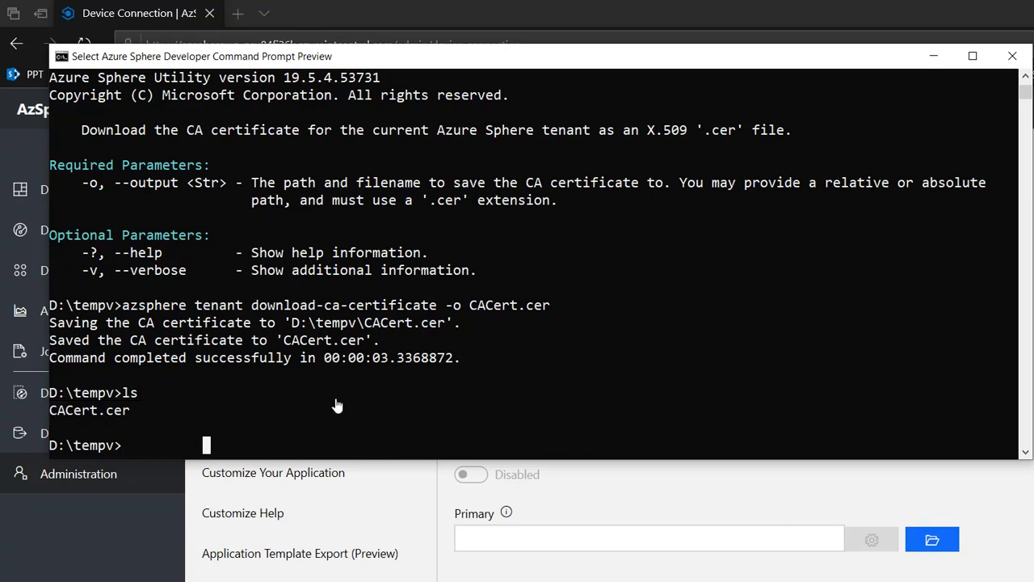
Step: Switch to Azure IoT Central and upload CACert.cer from D:\tempv as the primary X.509 certificate
left_click(740, 427)
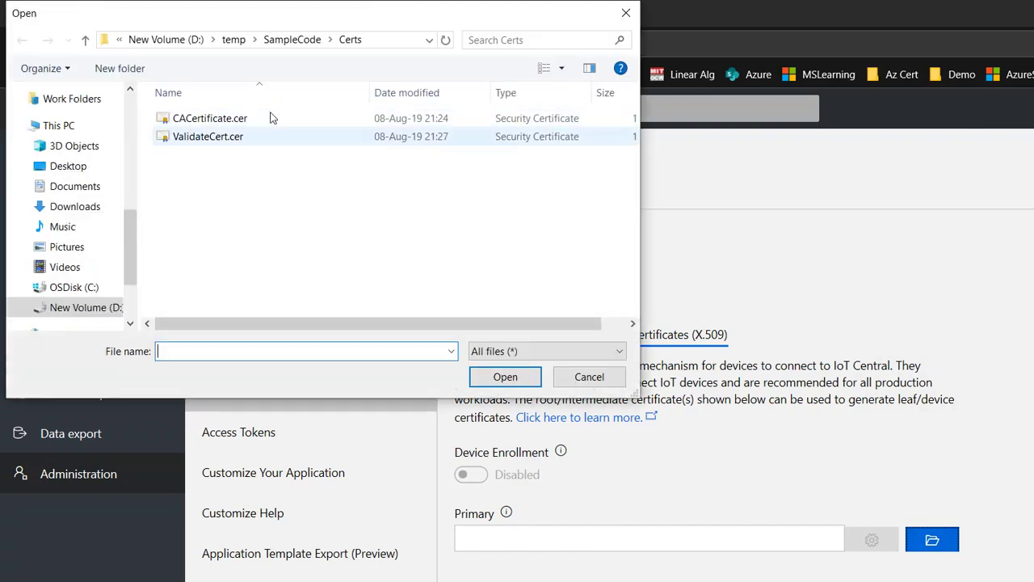
left_click(174, 40)
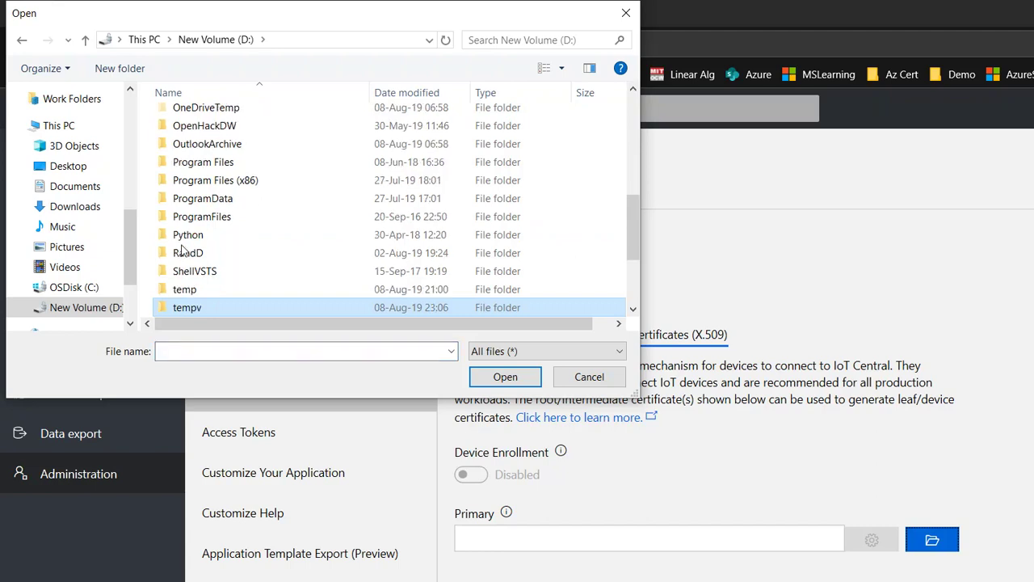
key("Return")
double_click(170, 117)
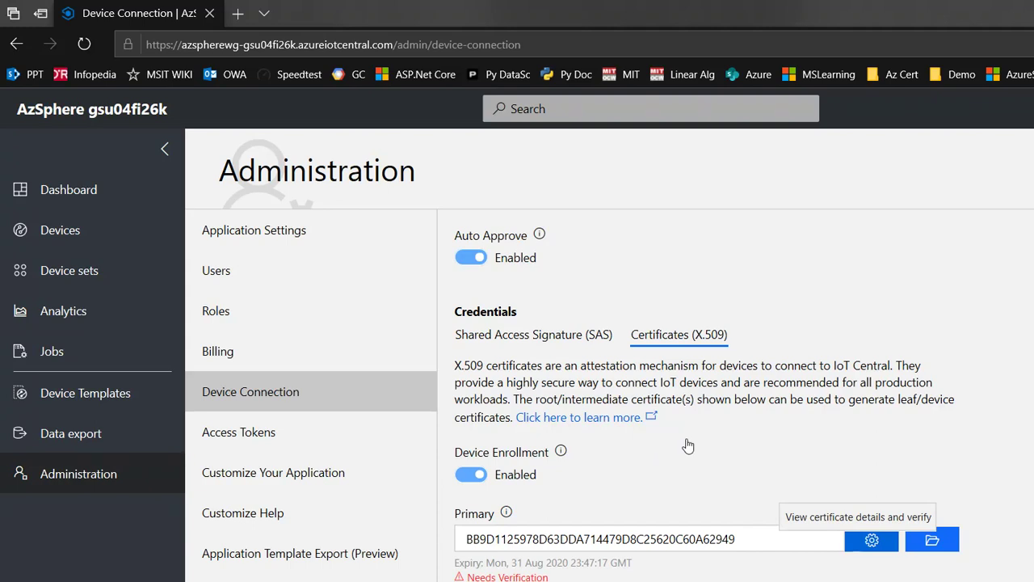
Step: Open the primary certificate's details, generate a verification code and copy it
key("Return")
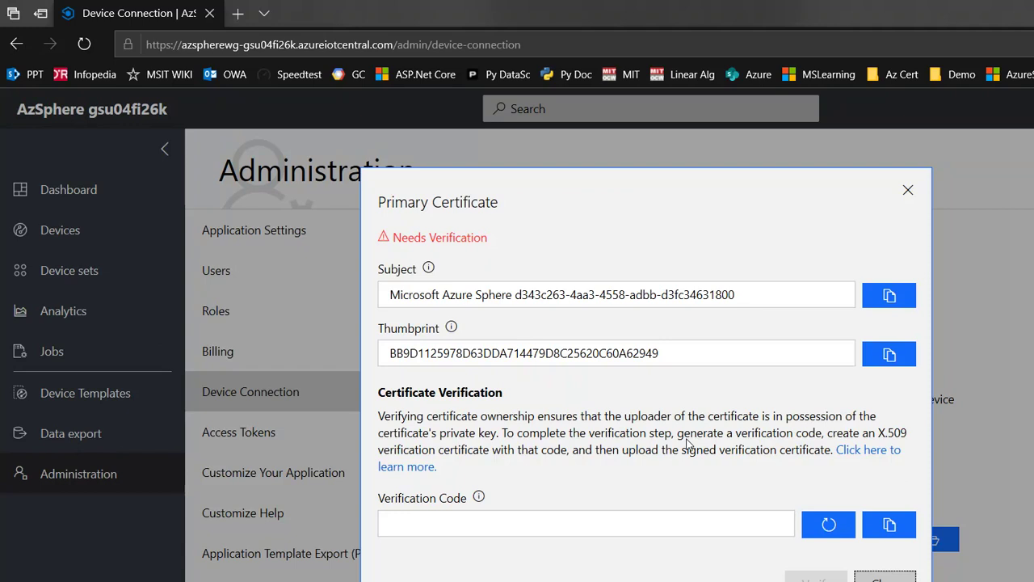
left_click(566, 294)
left_click(659, 421)
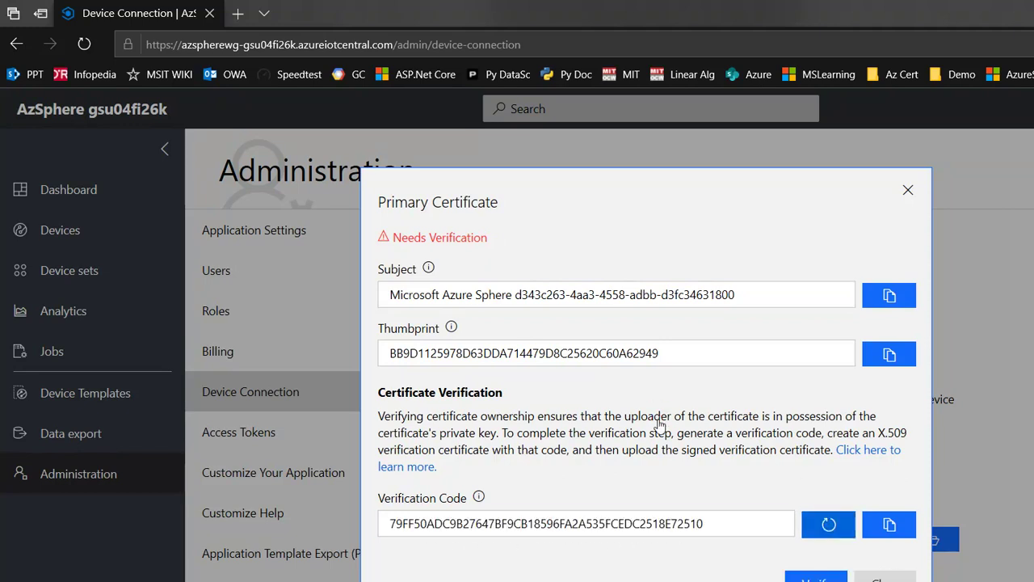
left_click_drag(566, 432, 564, 421)
left_click_drag(441, 423, 348, 433)
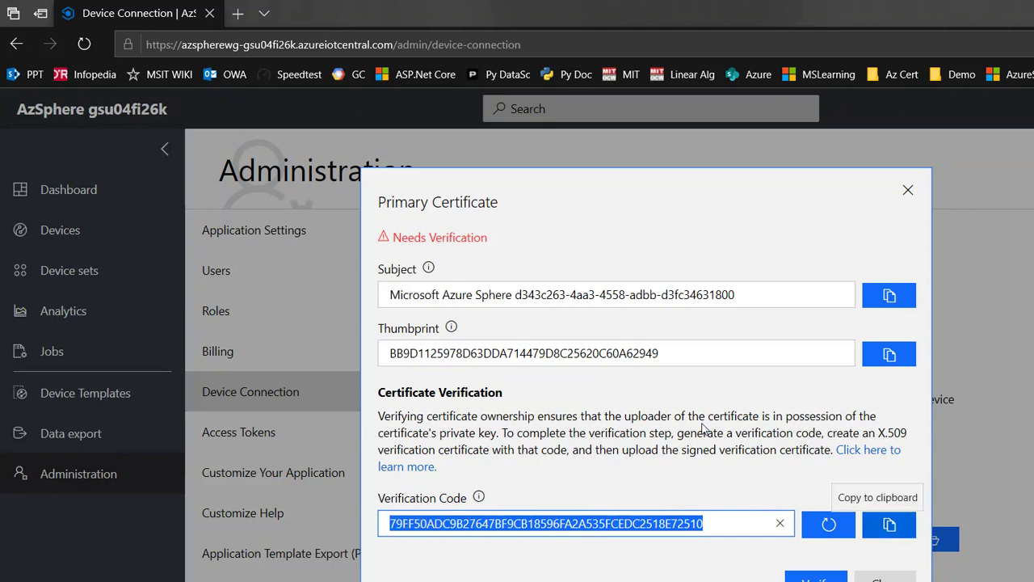
Step: Switch to the Azure Sphere Developer Command Prompt and clear the console with cls
key("alt+Tab")
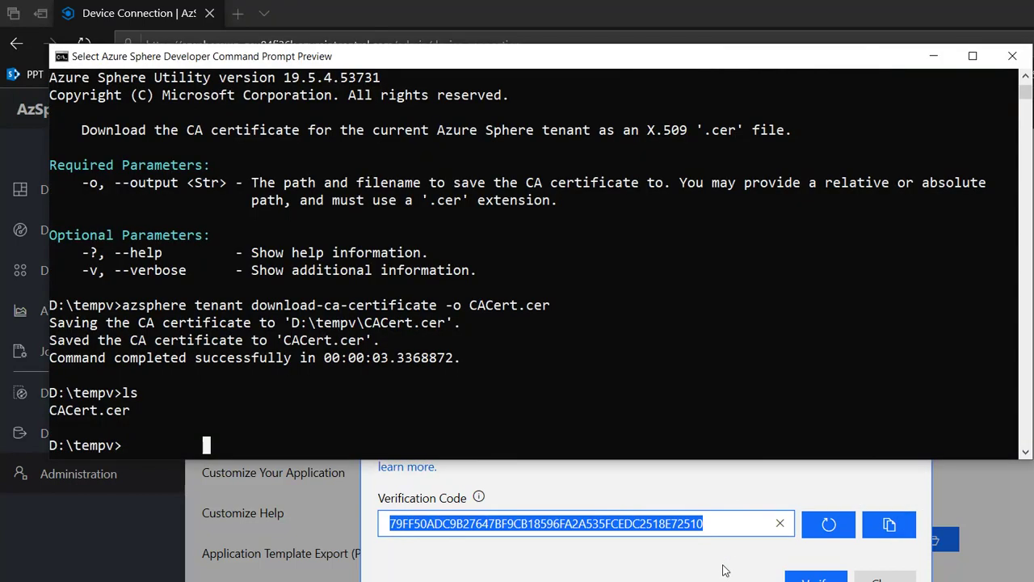
type("cls")
key("Return")
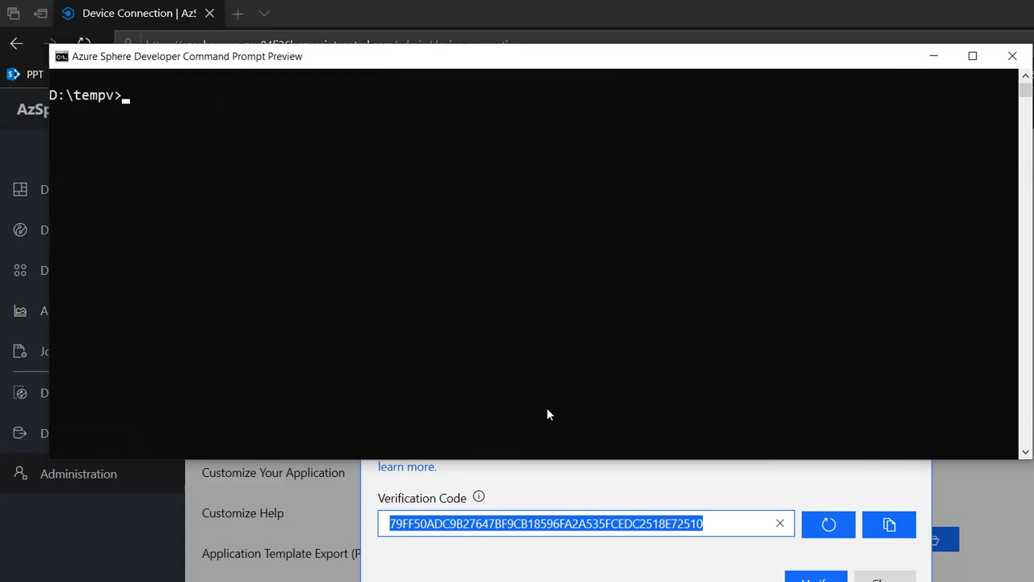
type("cls")
key("BackSpace")
key("BackSpace")
key("BackSpace")
Step: Cut the recalled CA certificate download command back to azsphere tenant and run it to display the tenant operations
key("ctrl+v")
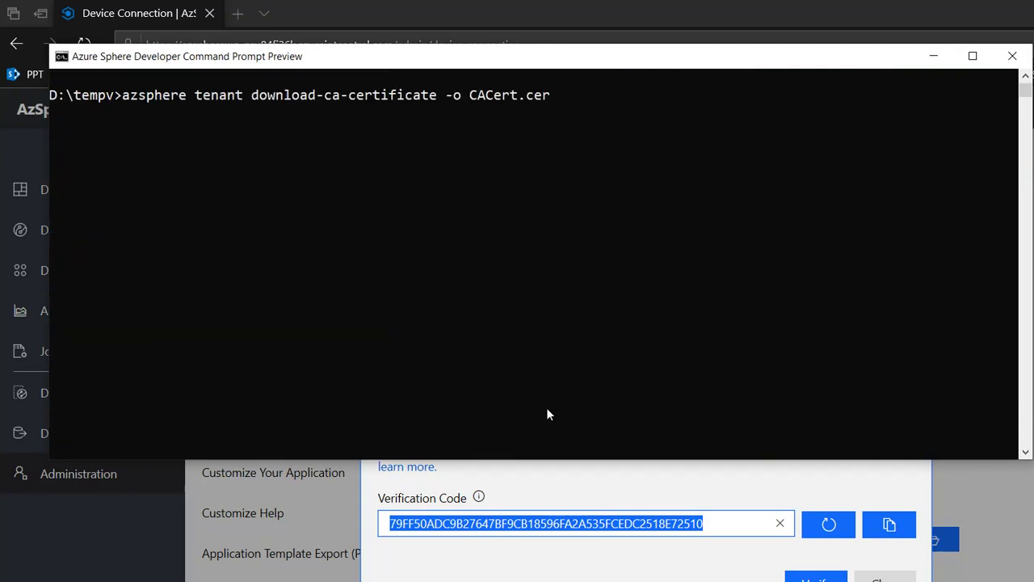
key("BackSpace")
key("BackSpace")
key("BackSpace")
key("BackSpace")
key("BackSpace")
key("BackSpace")
key("BackSpace")
key("BackSpace")
key("BackSpace")
key("BackSpace")
key("BackSpace")
key("BackSpace")
key("BackSpace")
key("BackSpace")
key("BackSpace")
key("BackSpace")
key("BackSpace")
key("BackSpace")
key("BackSpace")
key("BackSpace")
key("BackSpace")
key("BackSpace")
key("BackSpace")
key("BackSpace")
key("BackSpace")
key("Return")
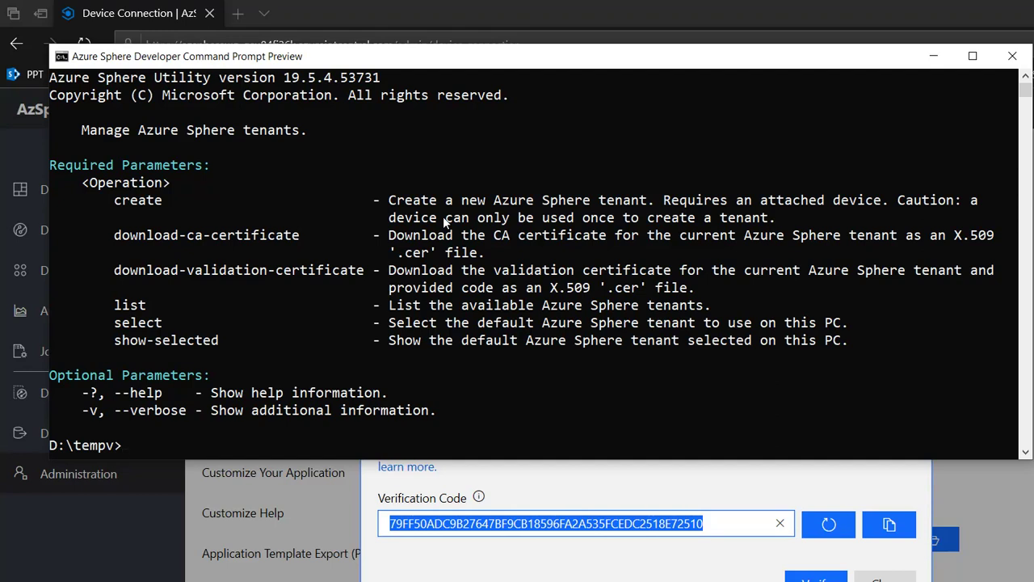
Step: Run azsphere tenant download-validation-certificate with -o VCert.cer and --verificationcode followed by the copied verification code, and list the folder's files
key("Up")
key("Up")
key("Up")
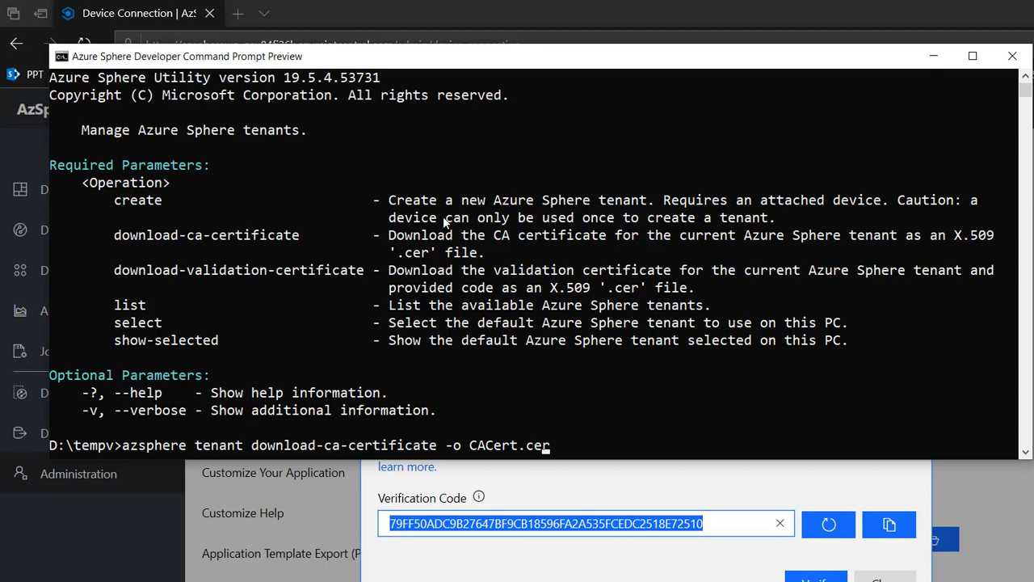
key("Left")
key("Left")
key("Left")
key("Left")
key("Left")
key("Left")
key("Left")
key("Left")
key("Left")
key("Left")
key("Left")
key("Left")
key("Left")
key("Left")
key("Left")
key("Left")
key("Left")
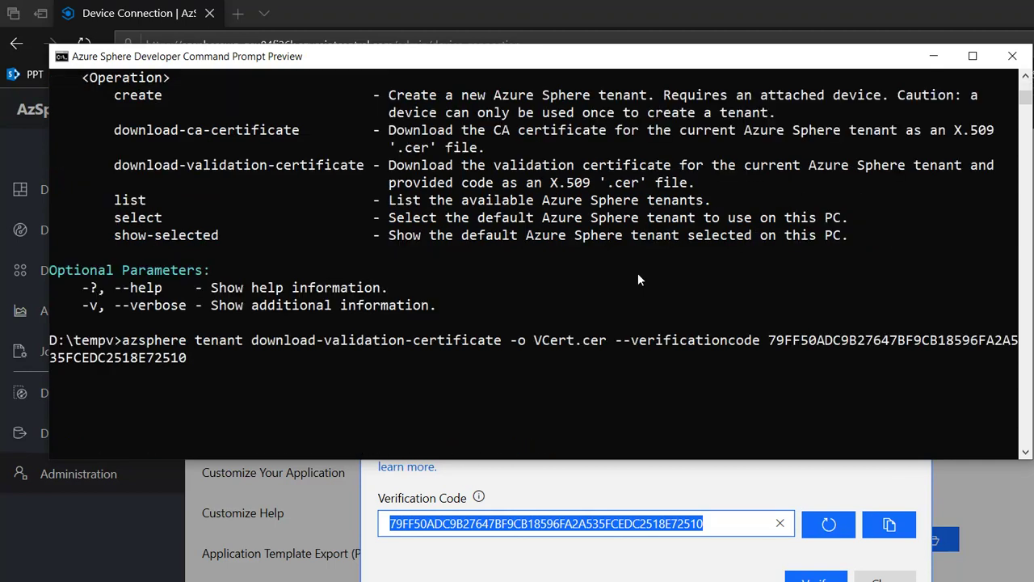
key("Return")
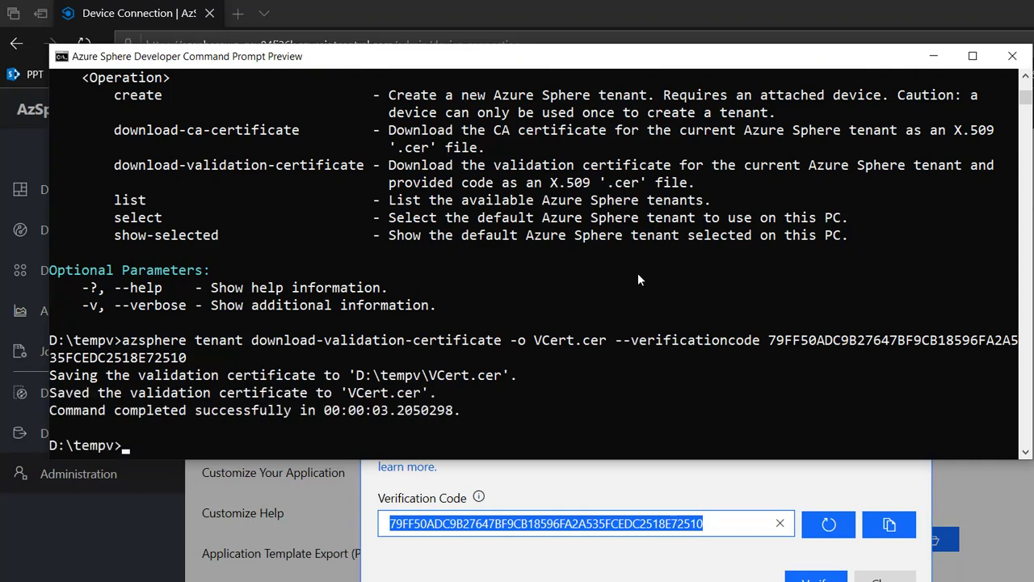
type("ls")
key("Return")
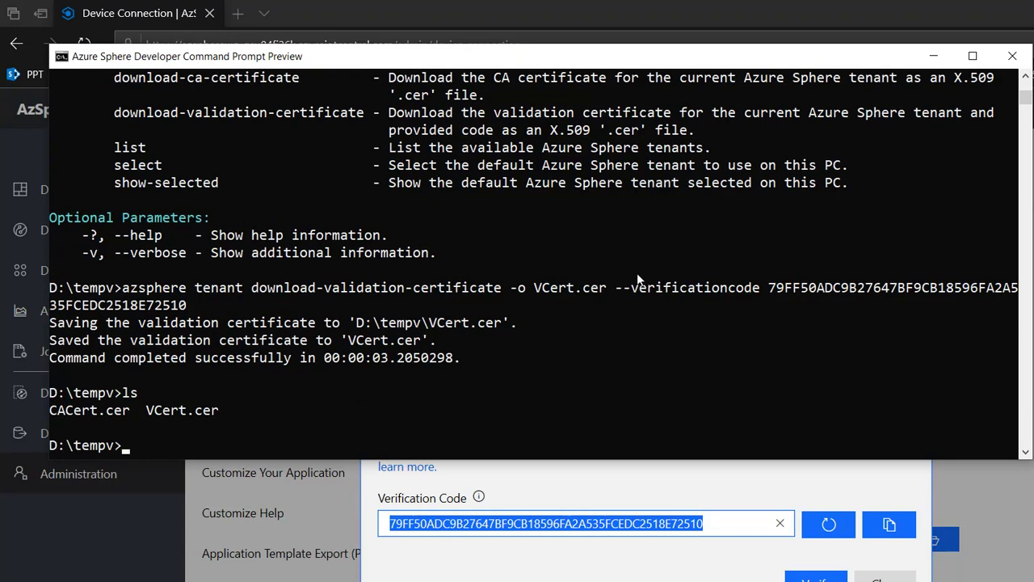
Step: Return to Azure IoT Central and verify the primary certificate by uploading VCert.cer from D:\tempv
left_click(594, 458)
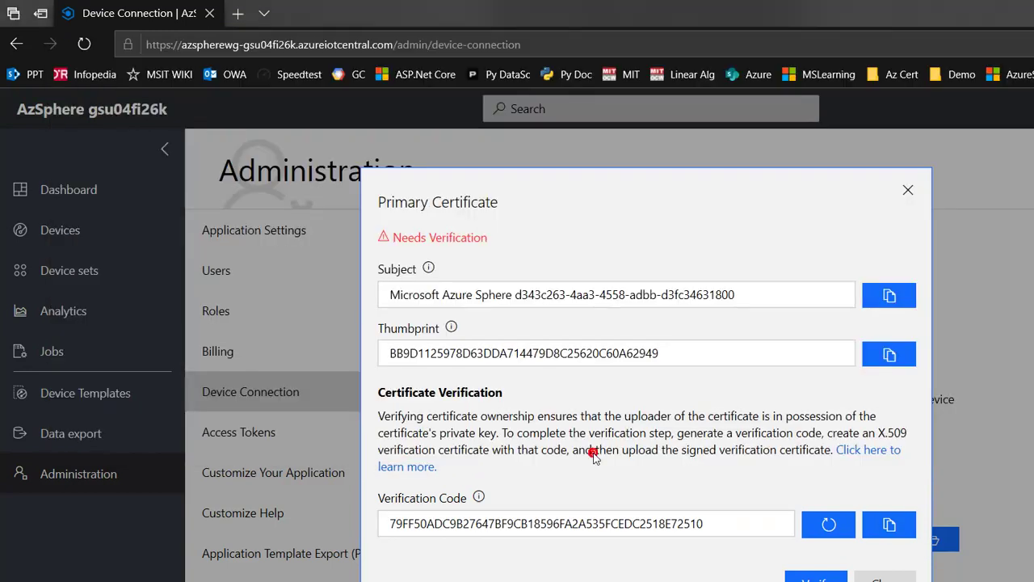
left_click(655, 472)
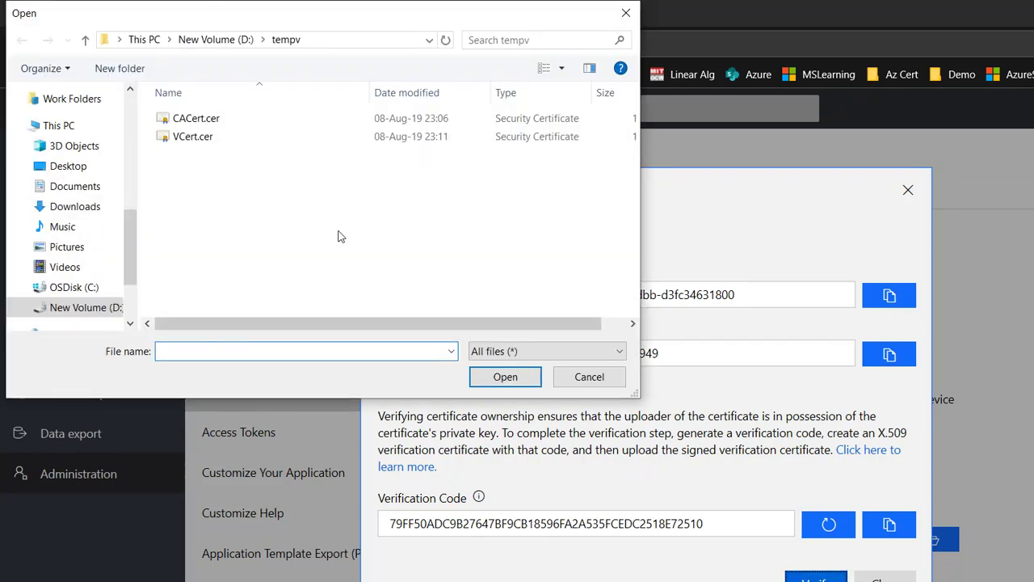
double_click(192, 135)
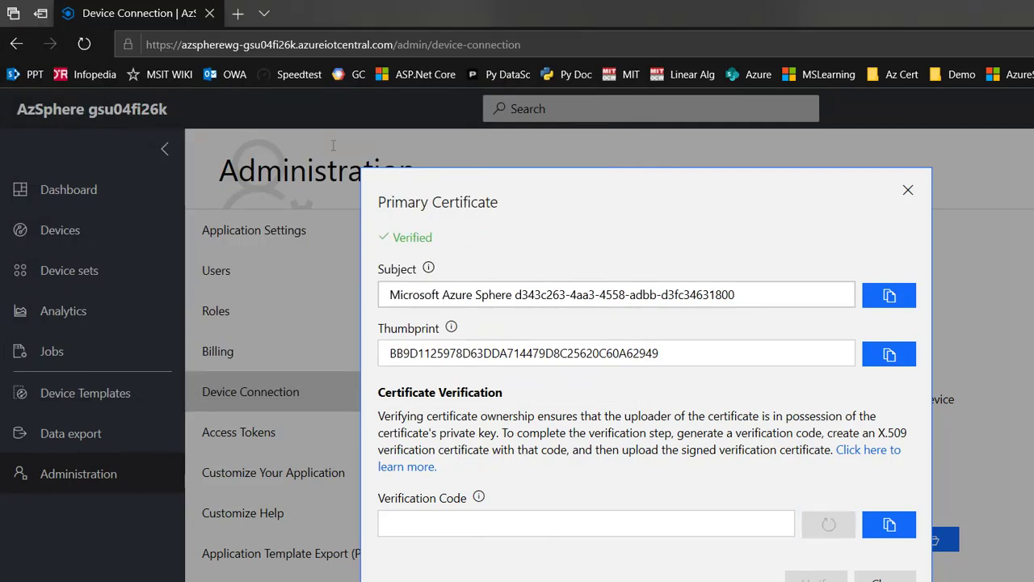
Step: Check the primary certificate's verification status and close its details
double_click(412, 237)
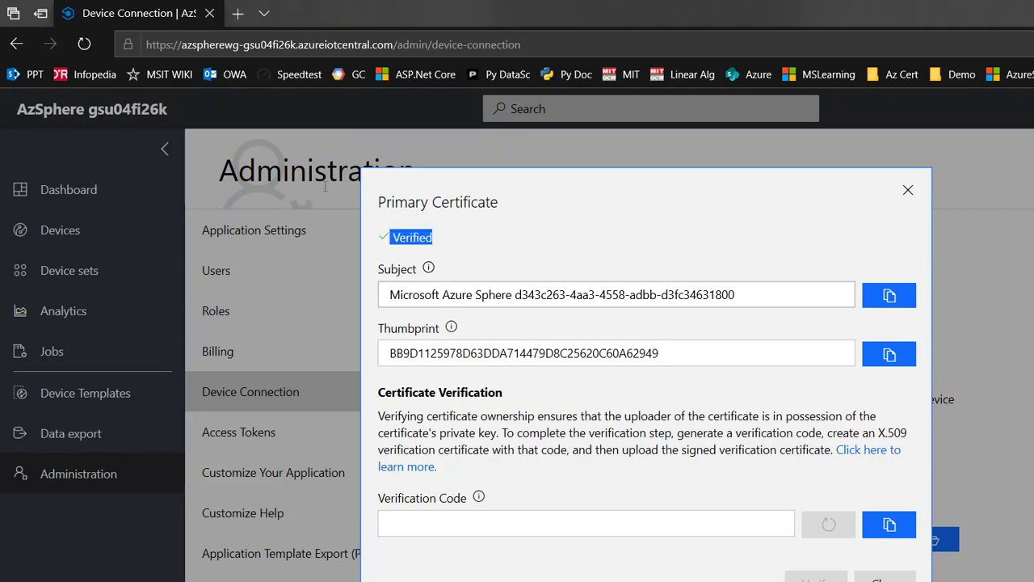
left_click(387, 185)
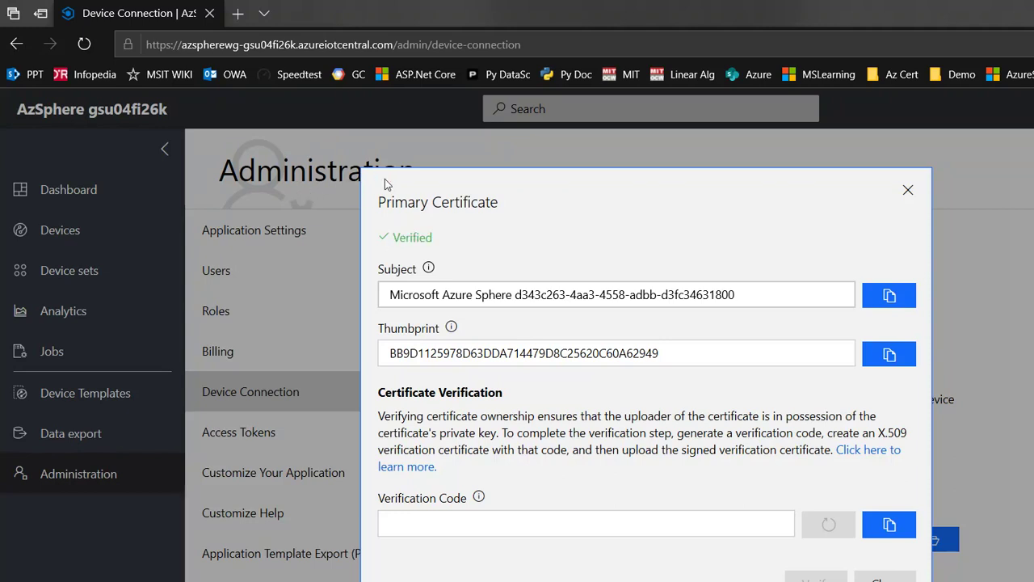
left_click(718, 473)
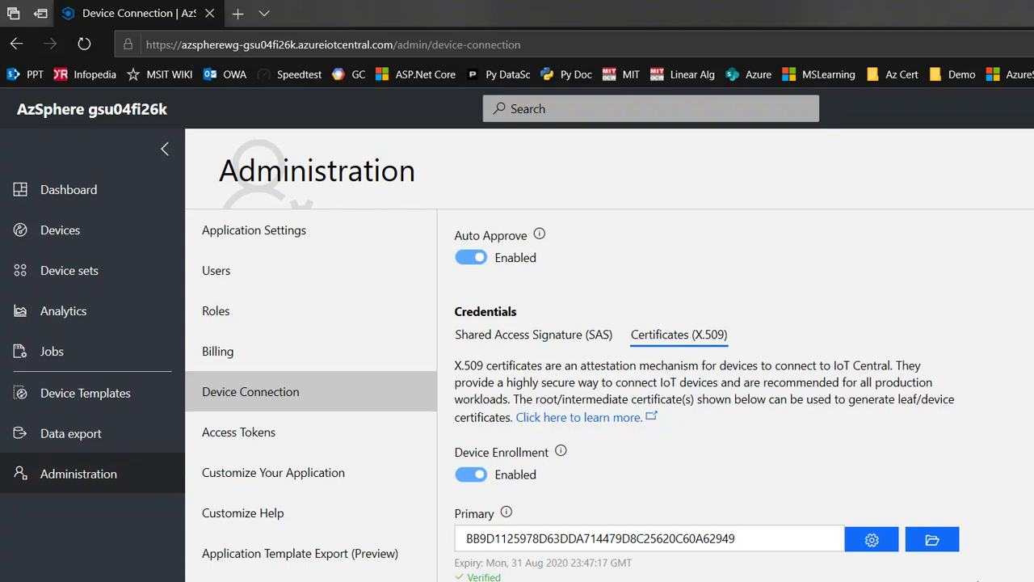
Step: Switch to the Azure Sphere Developer Command Prompt and run azsphere tenant show-selected to show the default tenant
key("alt+Tab")
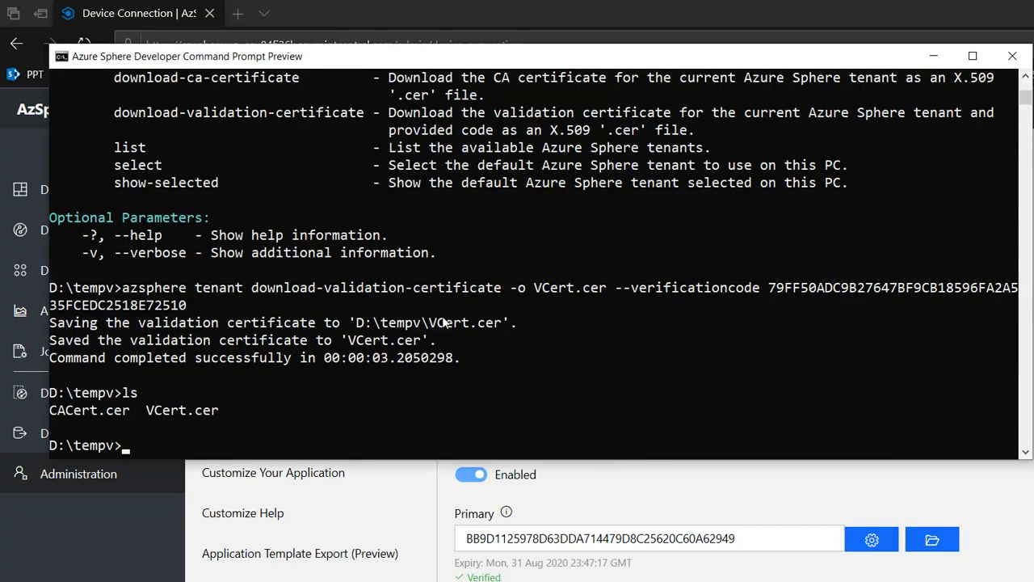
type("ls")
key("Up")
key("Up")
key("Up")
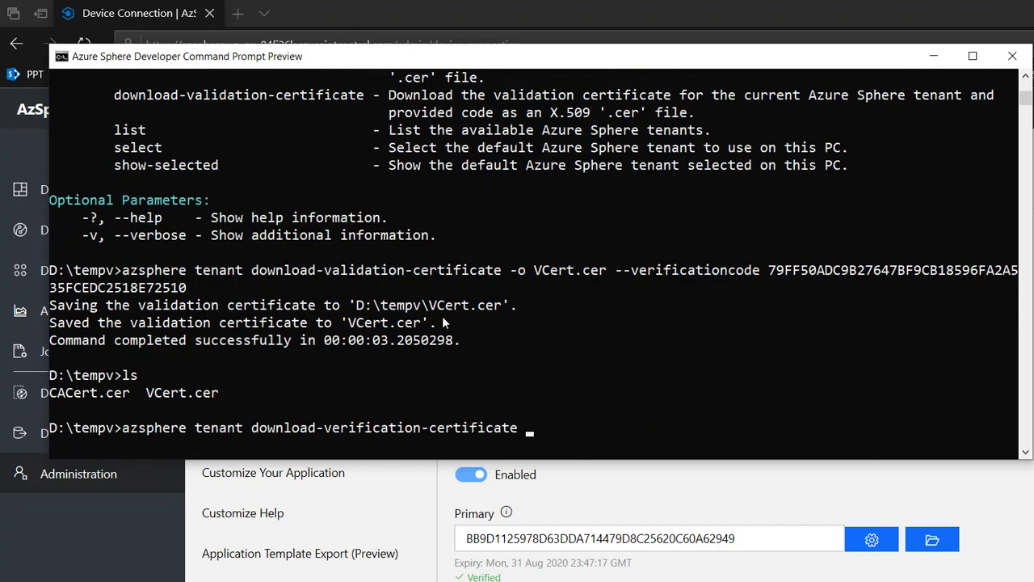
key("BackSpace")
key("BackSpace")
key("BackSpace")
key("BackSpace")
key("BackSpace")
key("BackSpace")
key("BackSpace")
key("BackSpace")
key("BackSpace")
key("BackSpace")
key("BackSpace")
key("BackSpace")
key("BackSpace")
key("BackSpace")
key("BackSpace")
key("BackSpace")
key("BackSpace")
key("BackSpace")
key("BackSpace")
key("BackSpace")
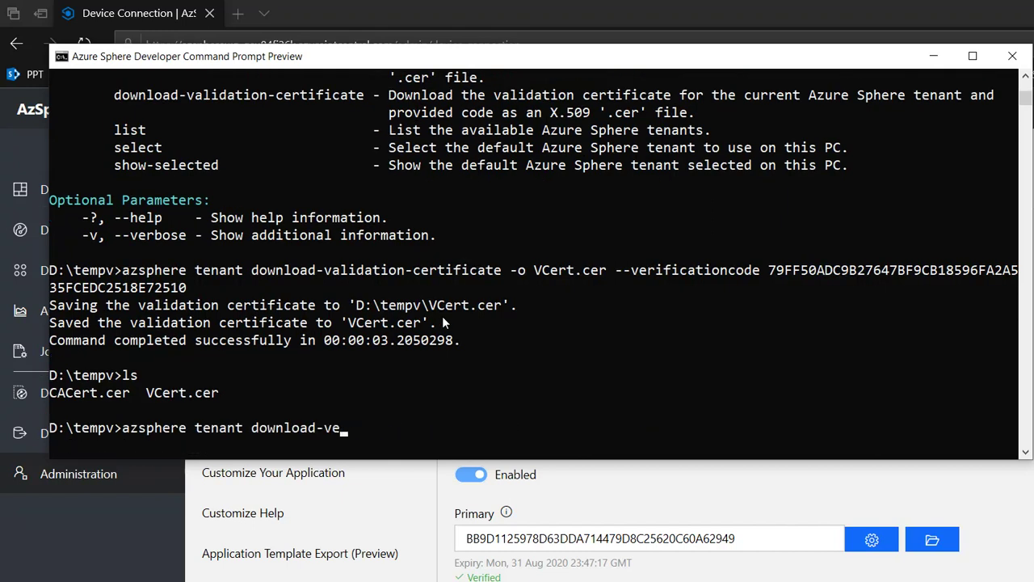
key("BackSpace")
key("BackSpace")
type("t sh")
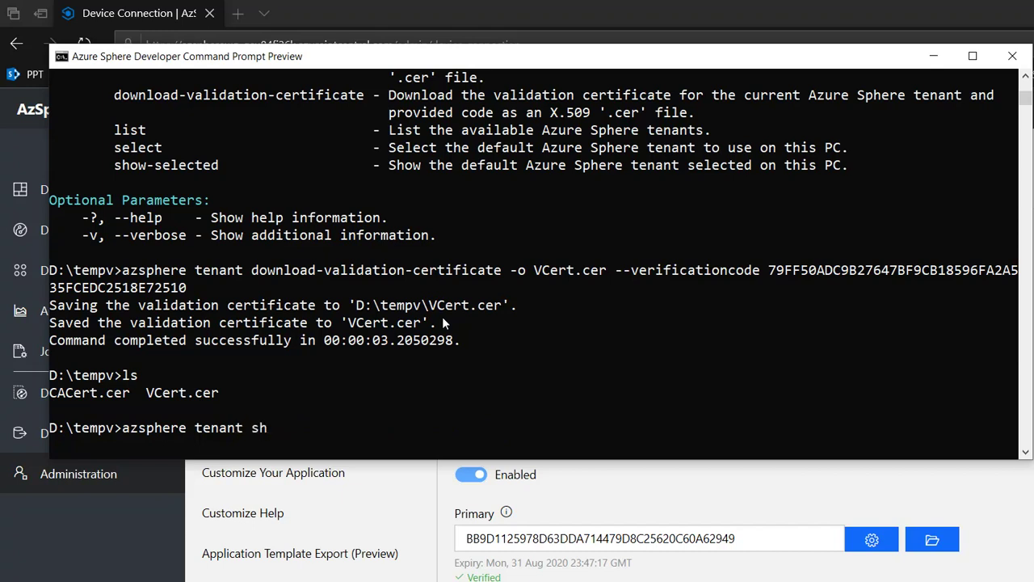
type("ow-selected")
key("Return")
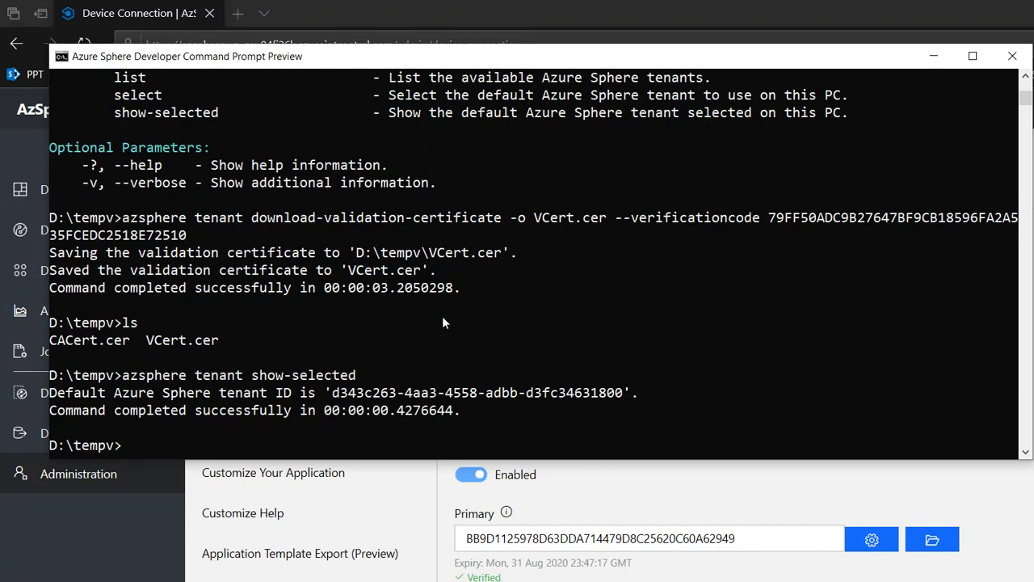
Step: Highlight the default tenant ID in the output and review the available tenant operations above it
left_click_drag(332, 393, 623, 393)
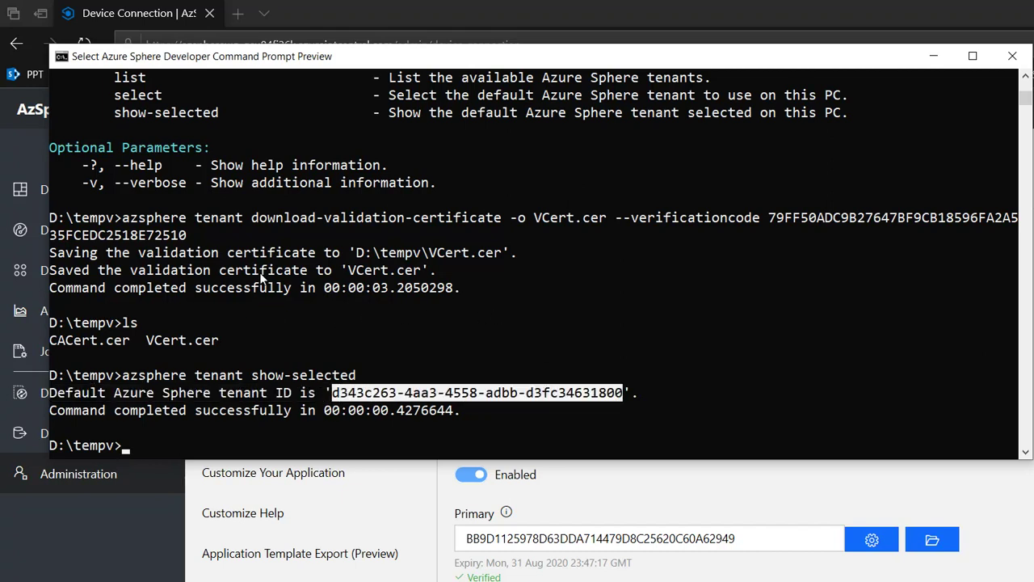
scroll(337, 321, "up", 3)
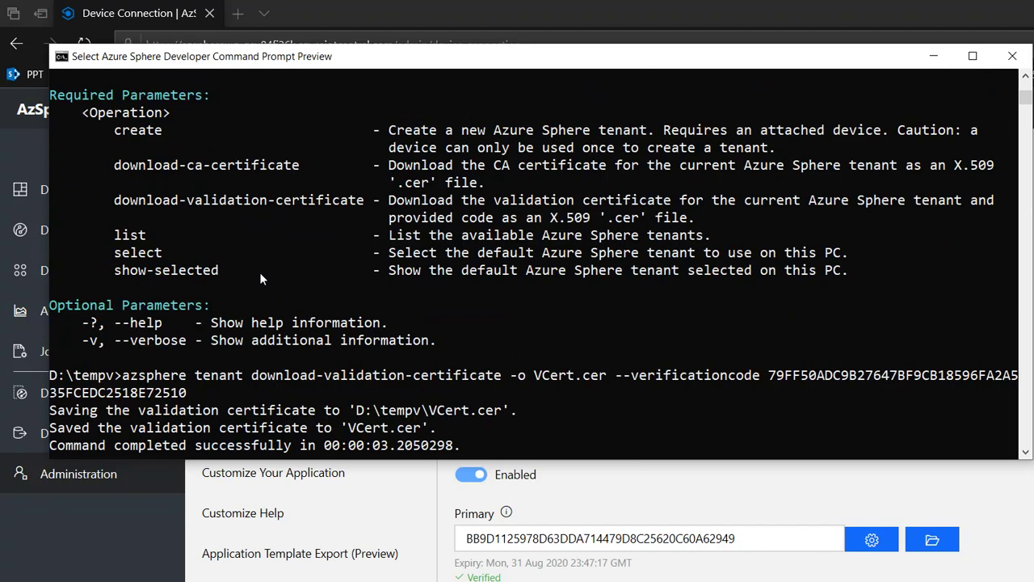
scroll(260, 276, "down", 3)
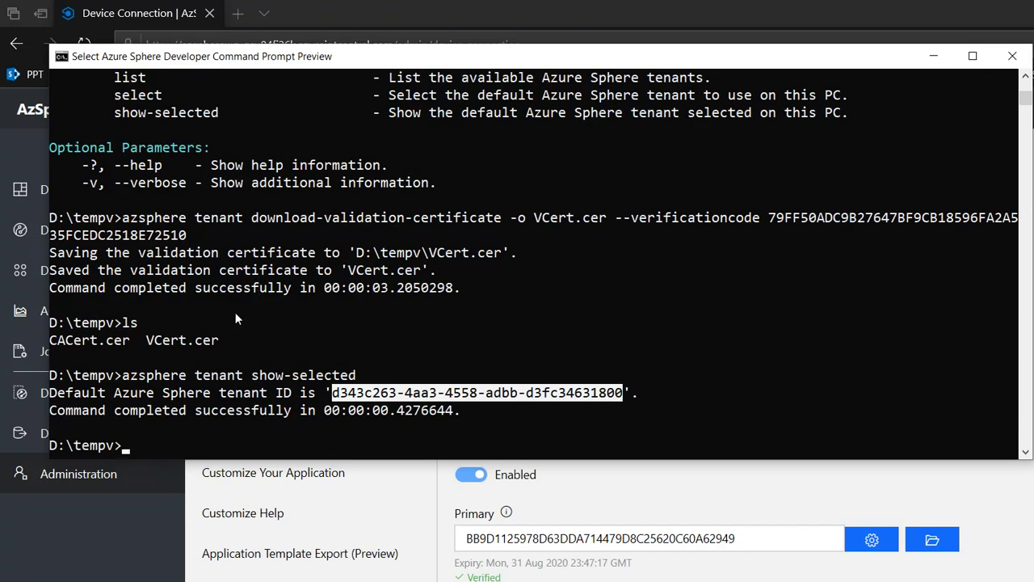
scroll(236, 319, "up", 4)
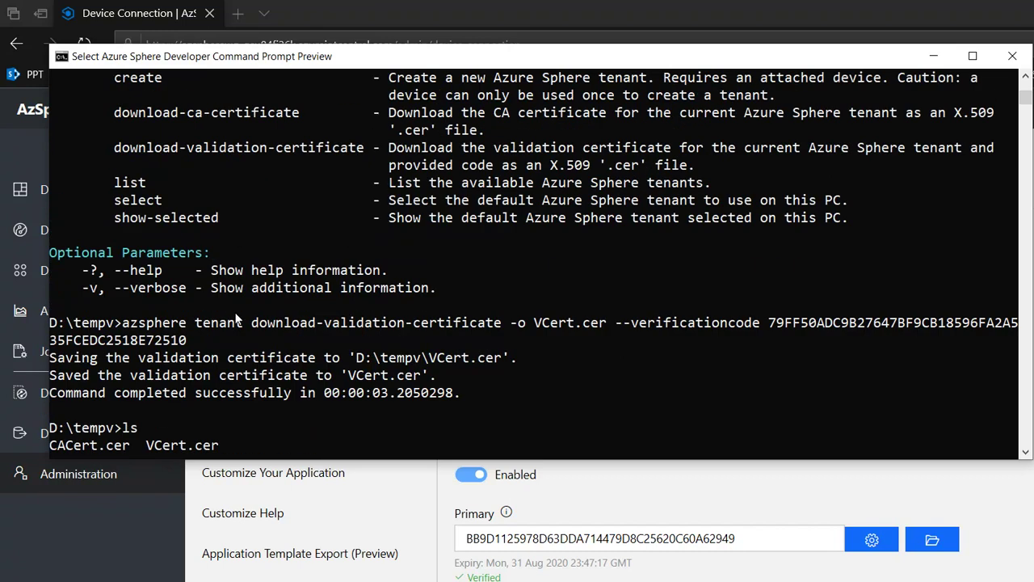
scroll(235, 320, "up", 2)
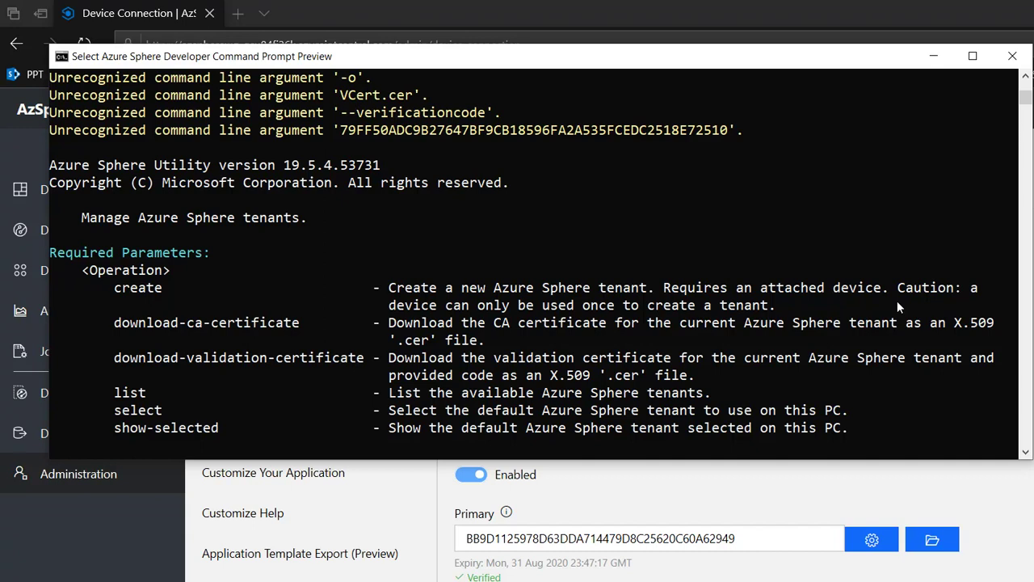
Step: Return to Azure IoT Central and open the non-simulated AzSphereWG device from the AzSphereWG (1.0.0) device list
key("alt+Tab")
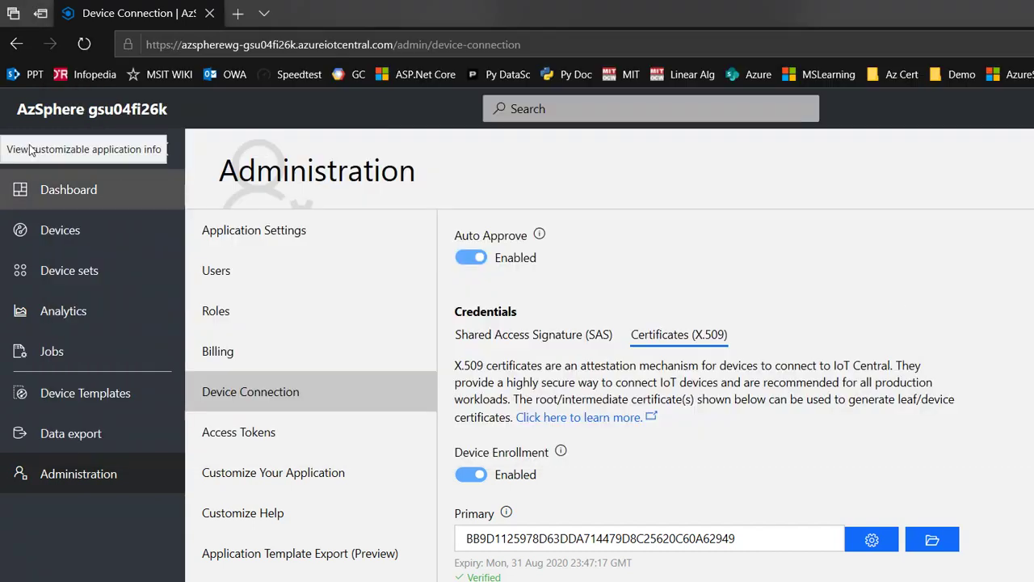
left_click(30, 149)
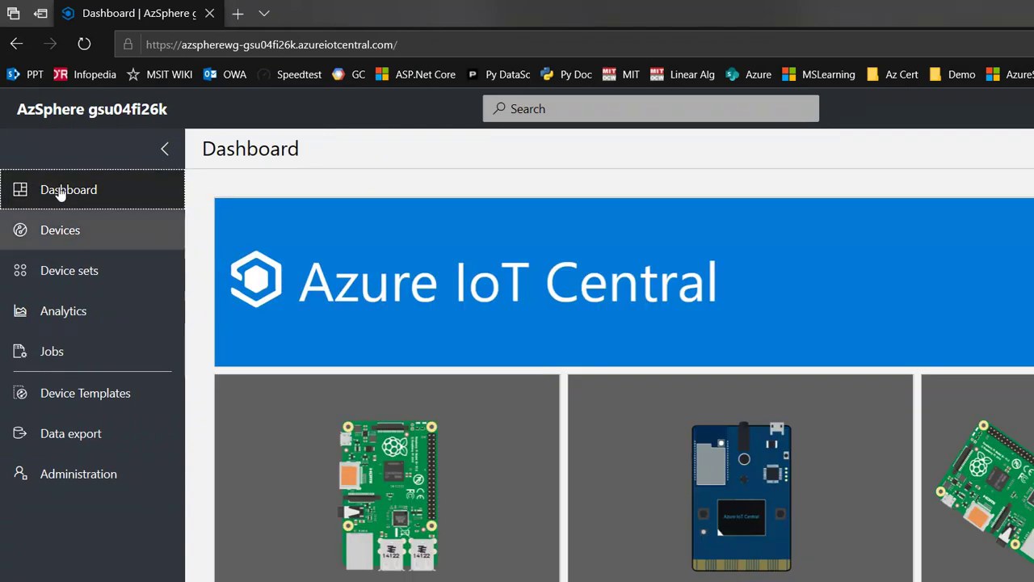
left_click(59, 230)
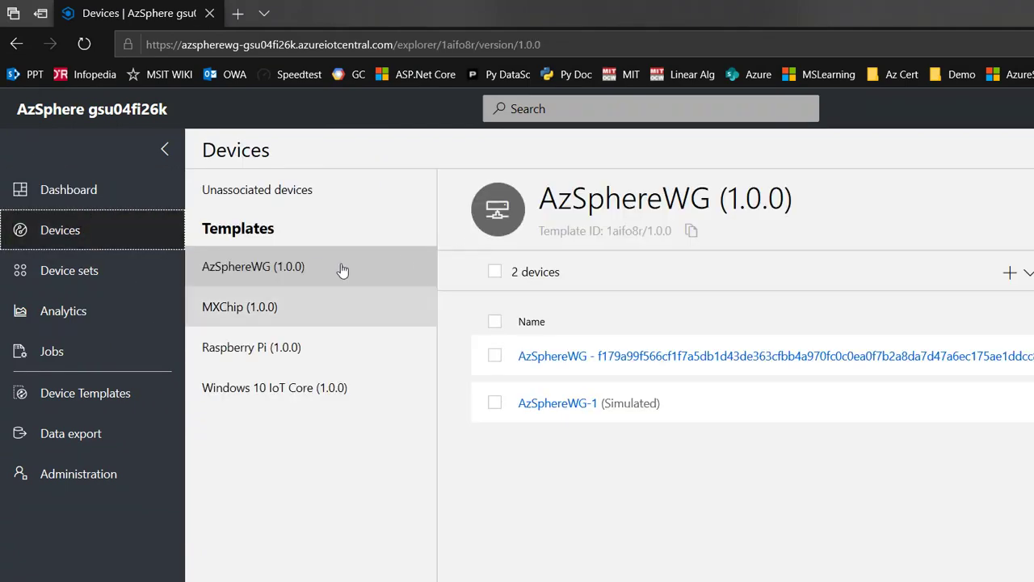
left_click(534, 355)
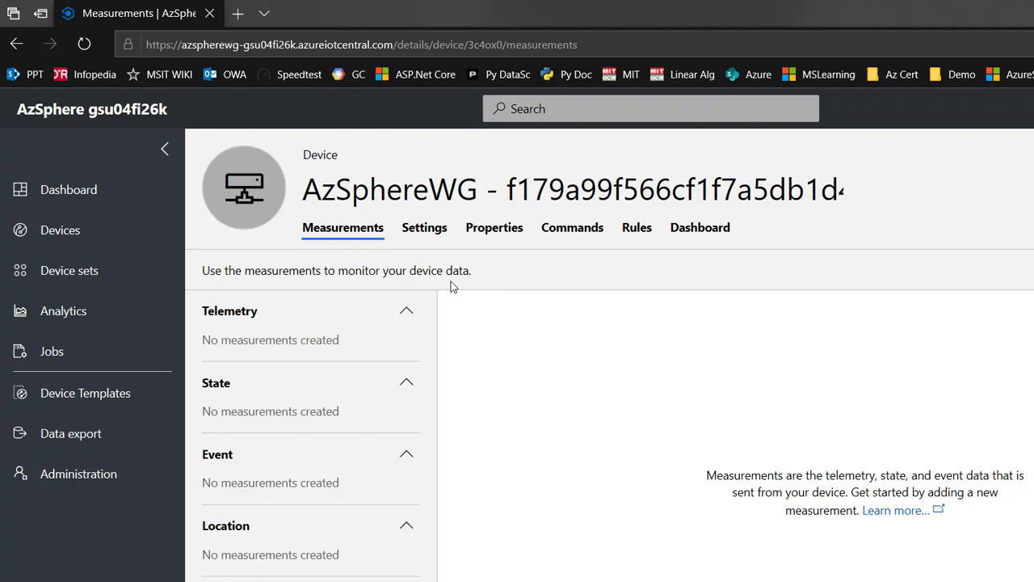
Step: Switch back to the Azure Sphere Developer Command Prompt, cancel the text selection and clear the screen with cls
key("alt+Tab")
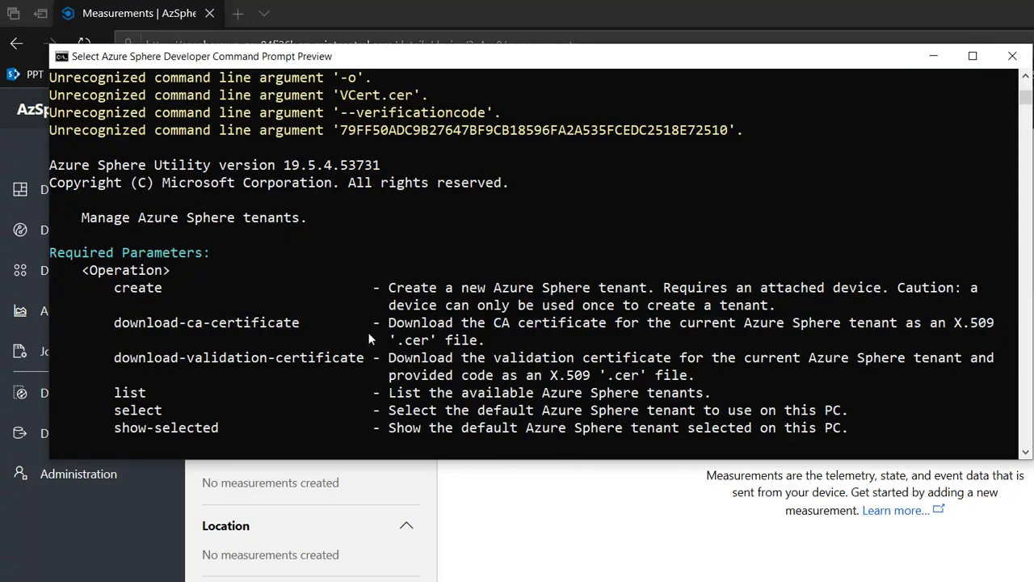
key("Escape")
type("cls")
key("Return")
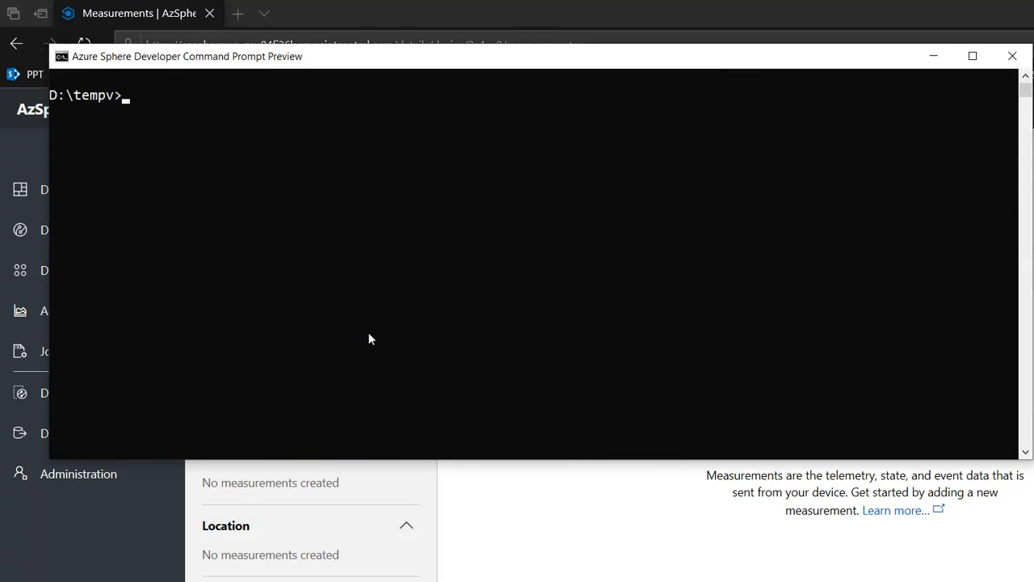
Step: Cut the recalled tenant command back to azsphere, run azsphere device and review the listed device operations
key("Up")
key("Up")
key("BackSpace")
key("BackSpace")
key("BackSpace")
key("BackSpace")
key("BackSpace")
key("BackSpace")
key("BackSpace")
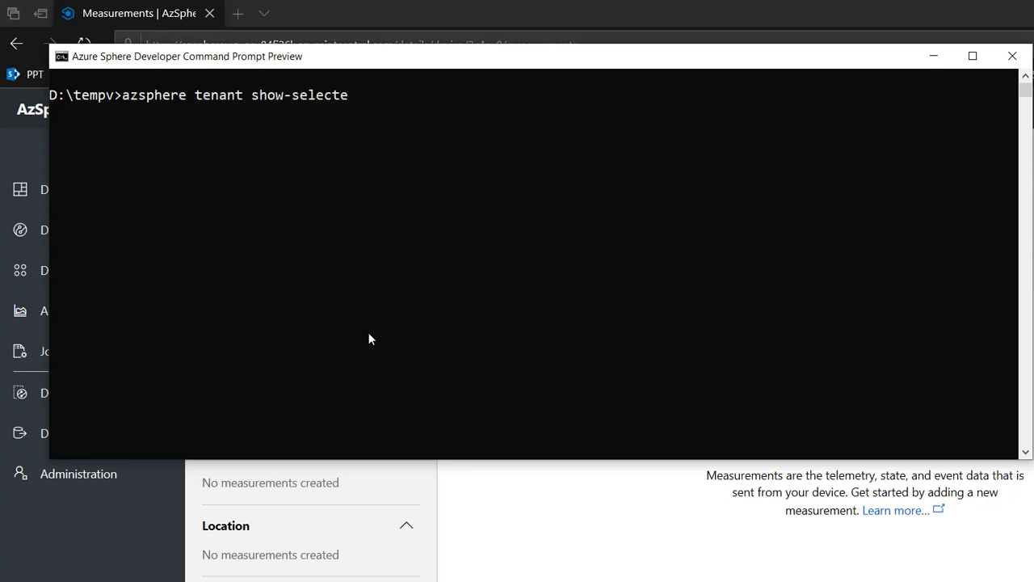
key("BackSpace")
key("BackSpace")
key("BackSpace")
key("BackSpace")
key("BackSpace")
key("BackSpace")
key("BackSpace")
key("BackSpace")
key("BackSpace")
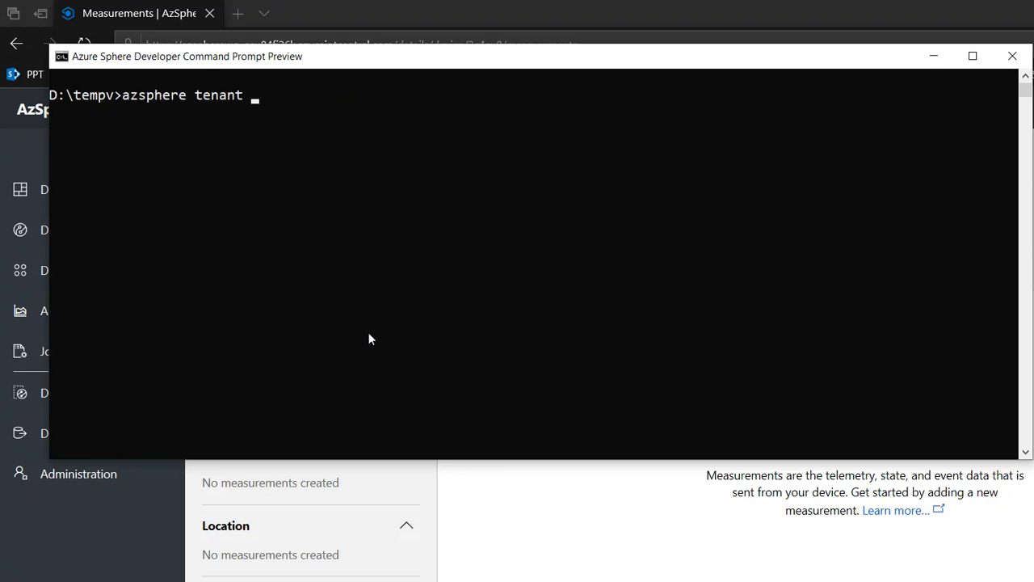
key("BackSpace")
key("BackSpace")
key("BackSpace")
key("BackSpace")
type("device")
key("Return")
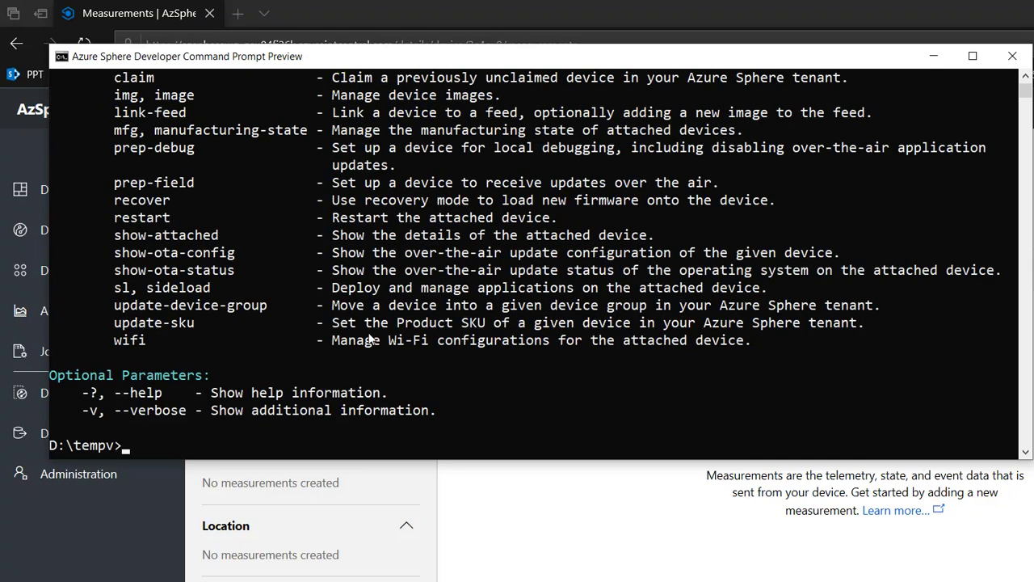
scroll(371, 340, "up", 1)
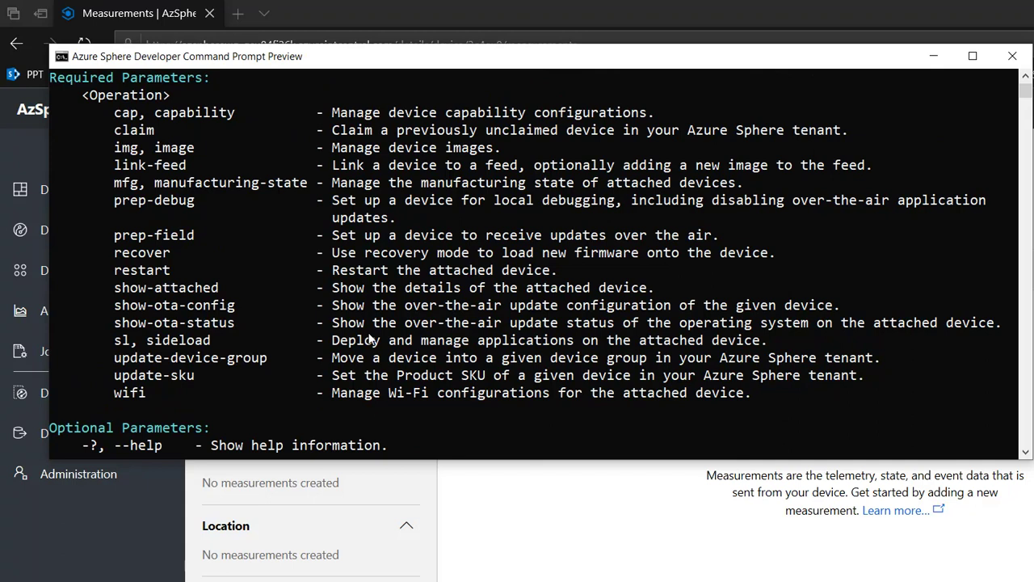